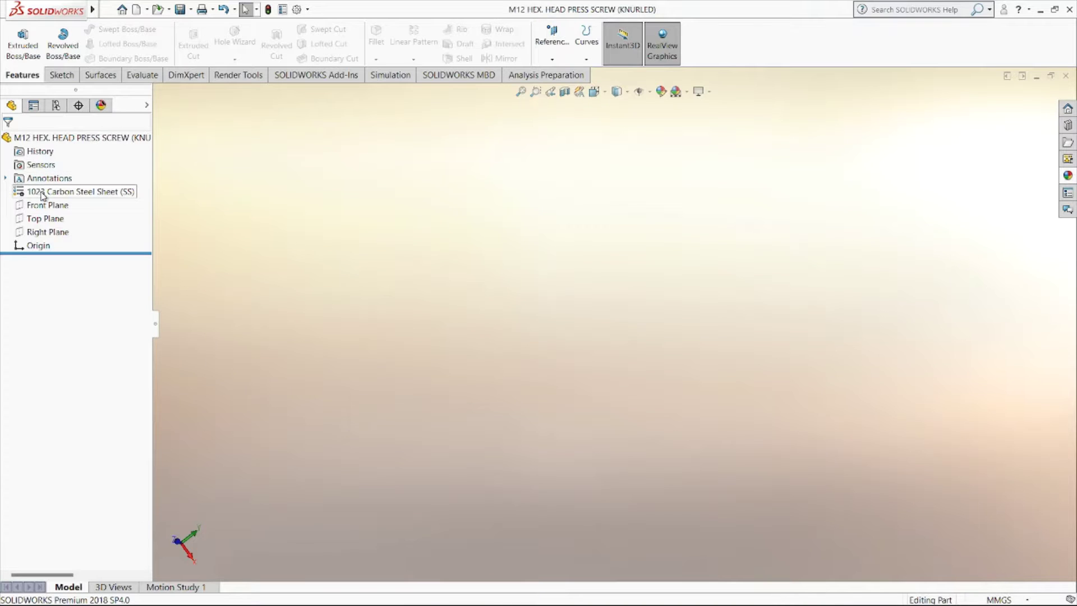
# Step: Replace the part material 1023 Carbon Steel Sheet (SS) with AISI 4130 Steel, annealed at 865C
pyautogui.rightClick(43, 194)
pyautogui.click(70, 199)
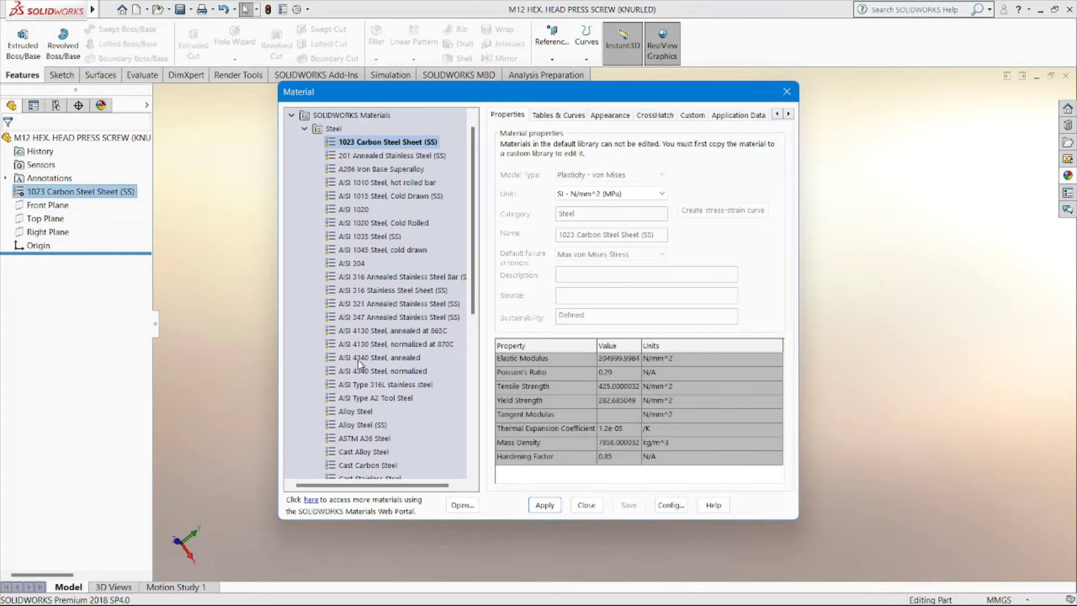
pyautogui.click(377, 332)
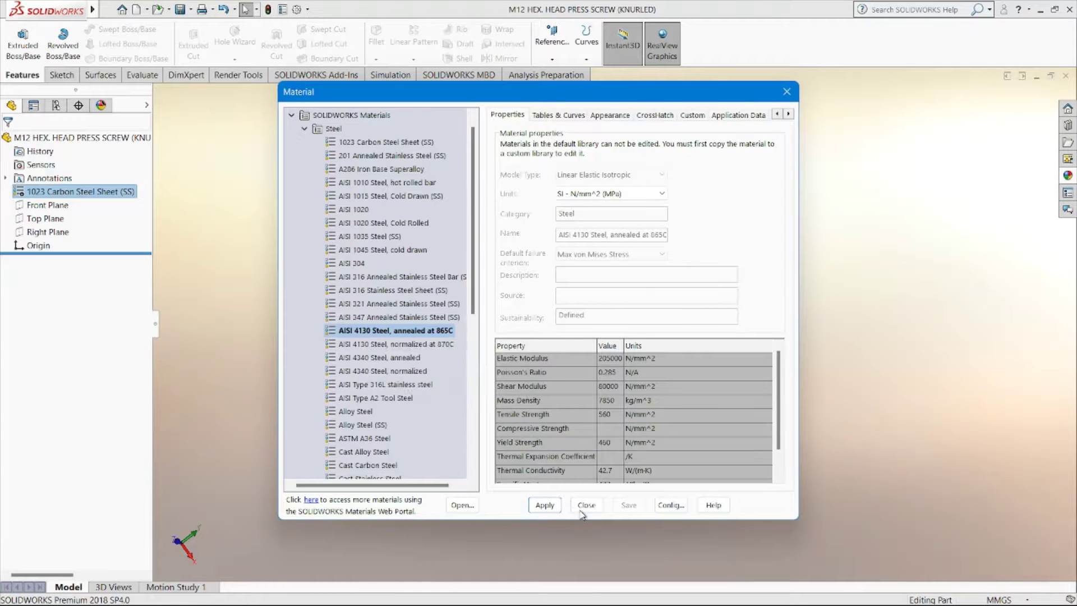
pyautogui.click(543, 504)
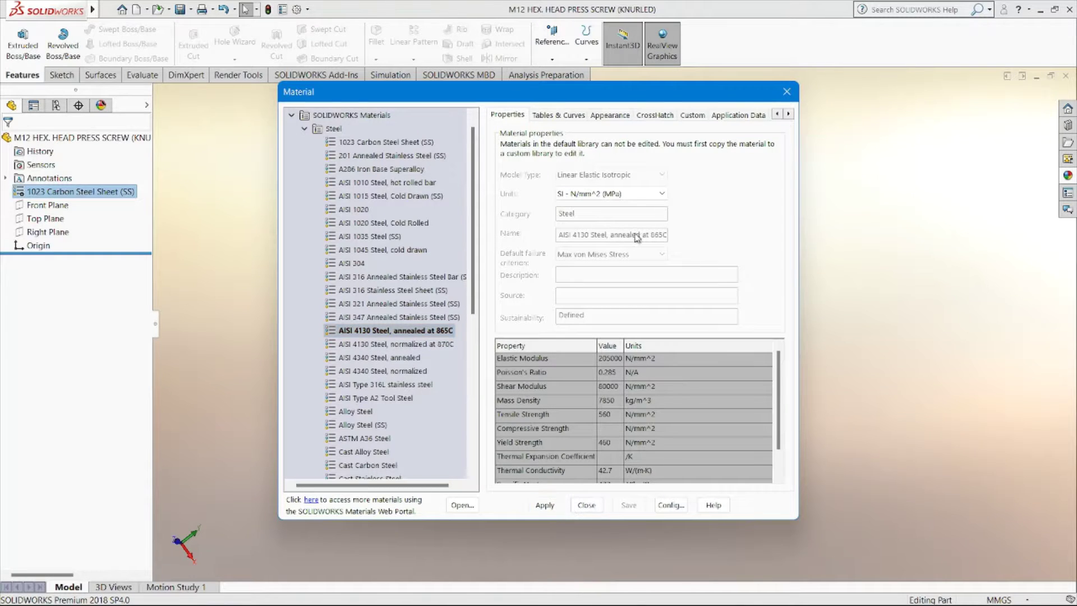
pyautogui.click(798, 91)
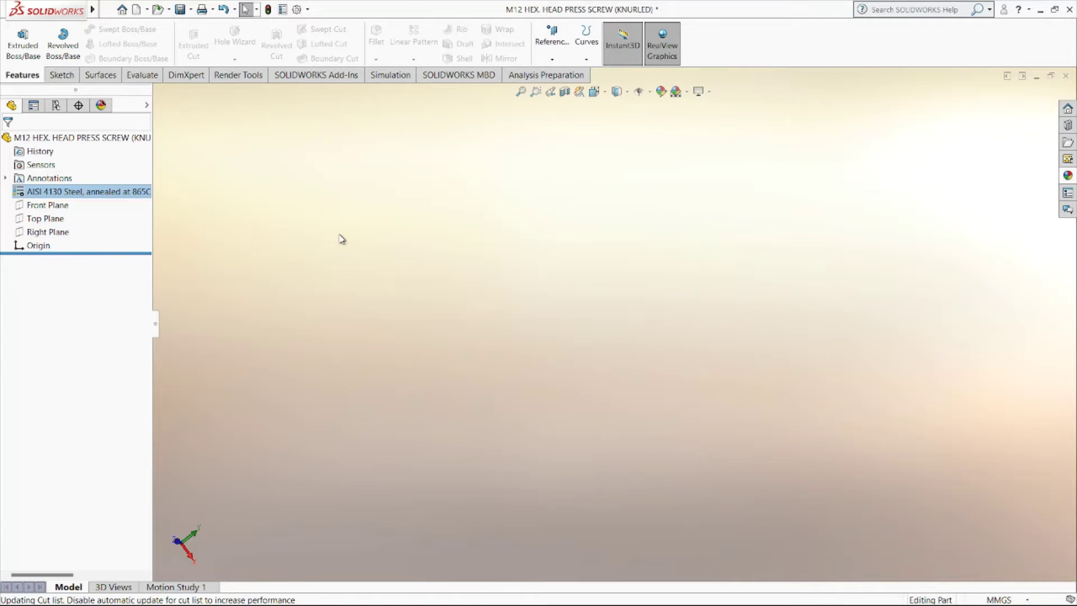
# Step: Start a new sketch on the Right Plane with the Line tool
pyautogui.rightClick(52, 232)
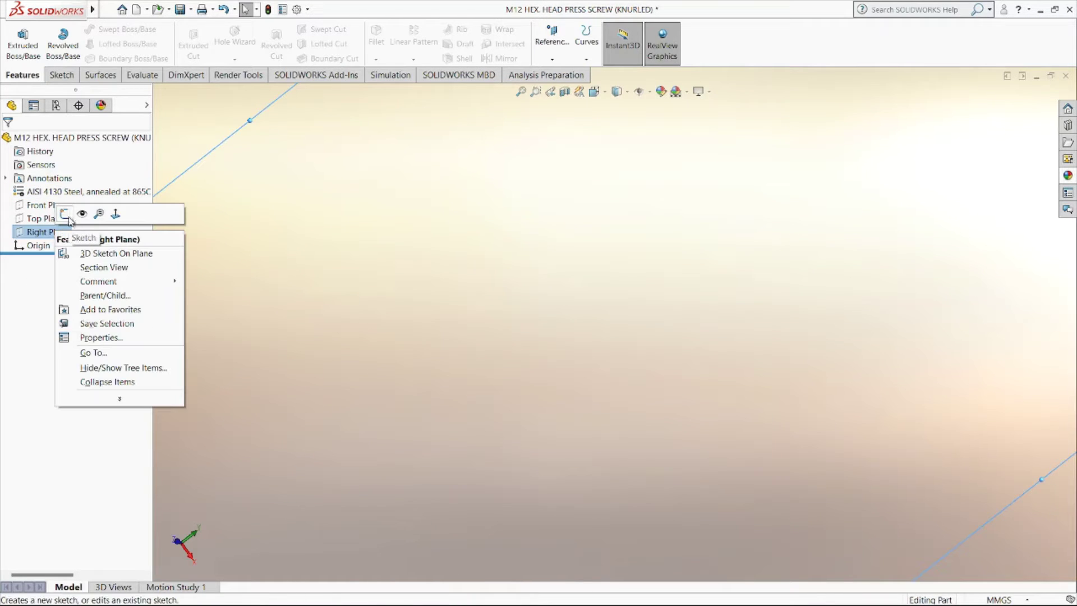
pyautogui.click(66, 214)
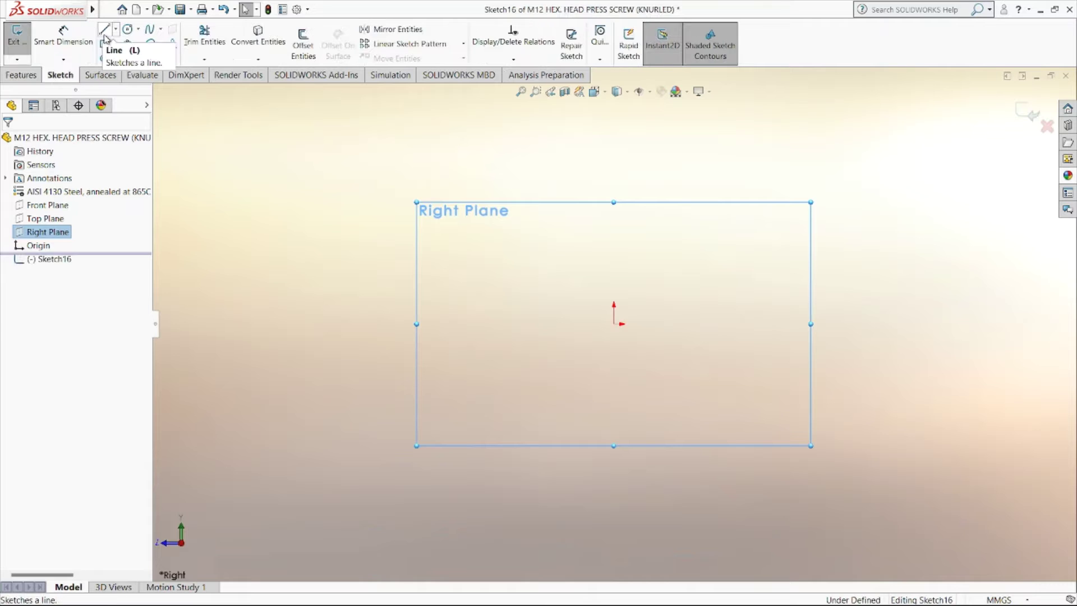
pyautogui.click(105, 38)
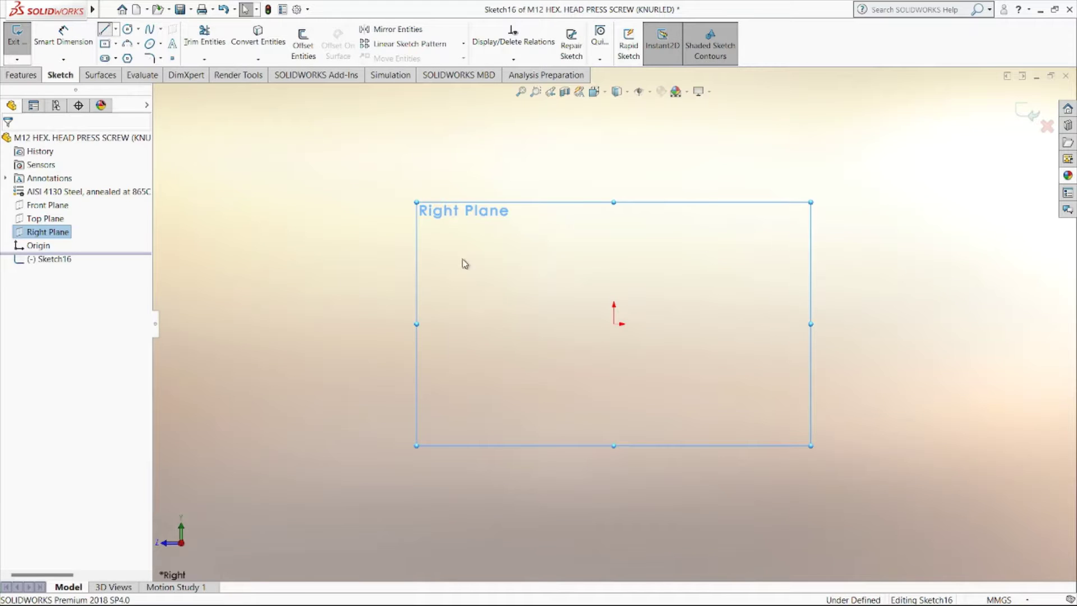
pyautogui.click(614, 323)
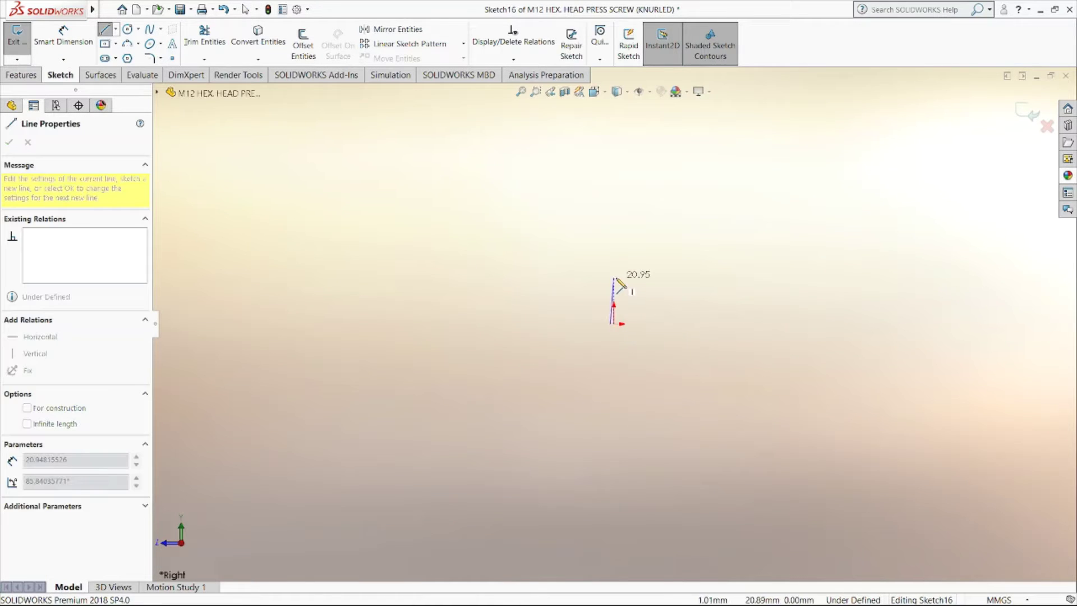
pyautogui.press('Escape')
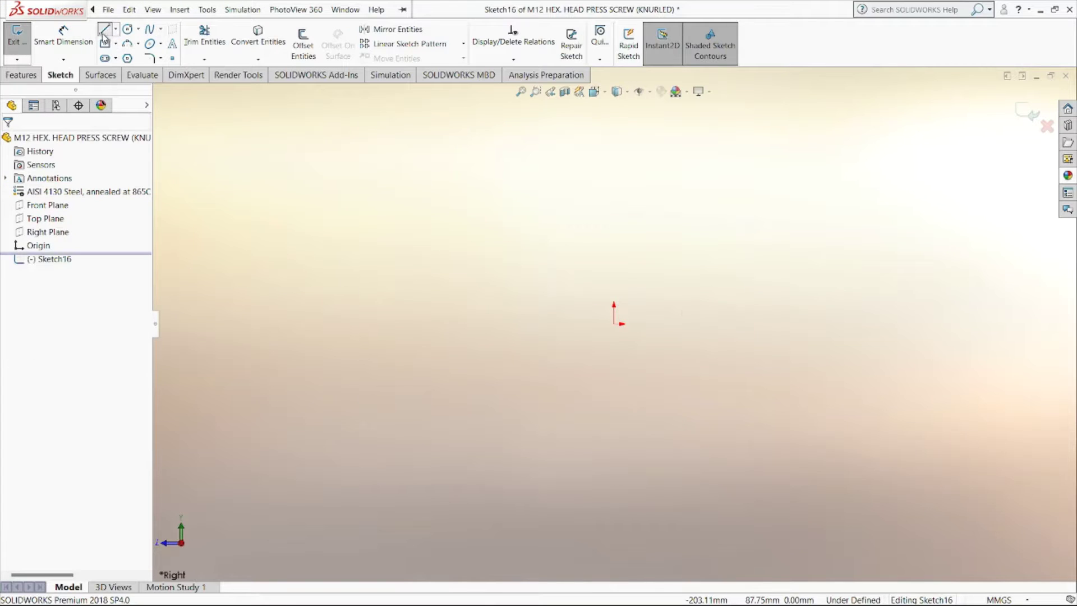
# Step: Draw the profile's left end from the origin: the head edge, its top, and the small step
pyautogui.click(103, 35)
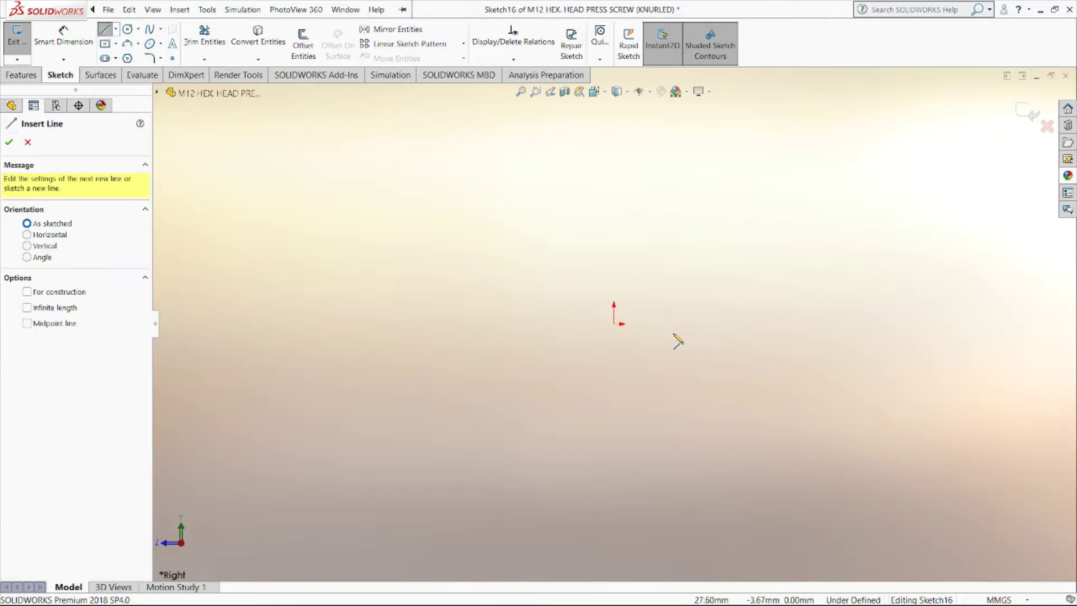
pyautogui.click(614, 324)
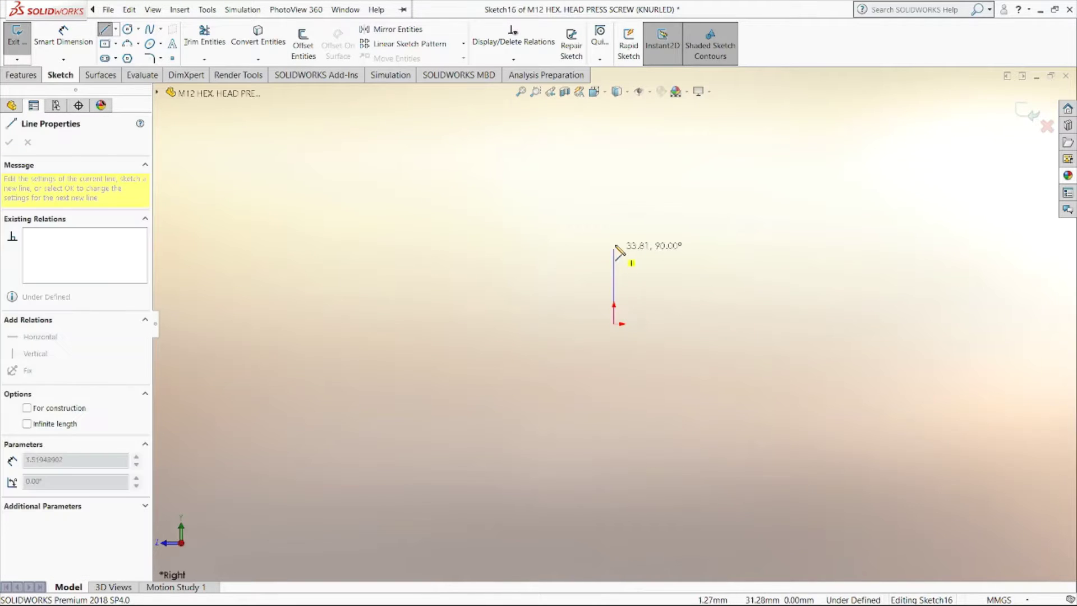
pyautogui.click(614, 210)
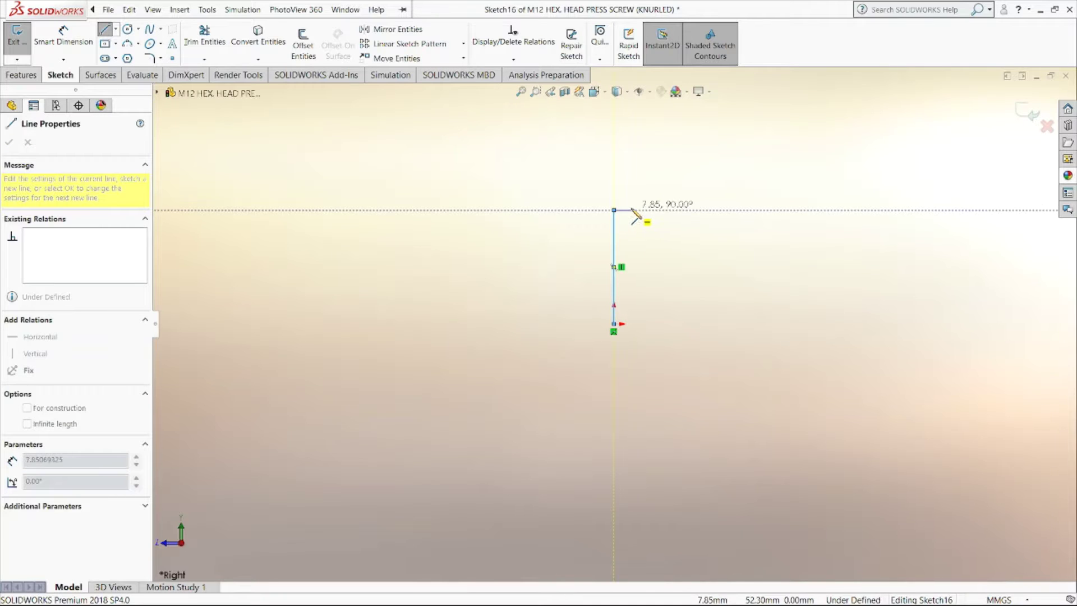
pyautogui.click(632, 210)
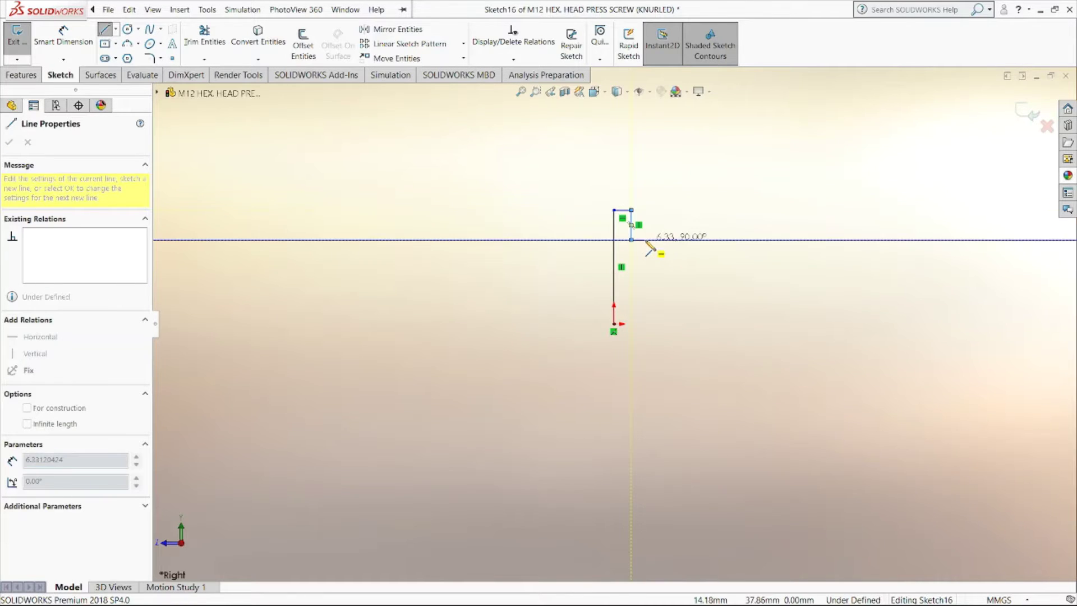
pyautogui.click(631, 240)
pyautogui.click(646, 229)
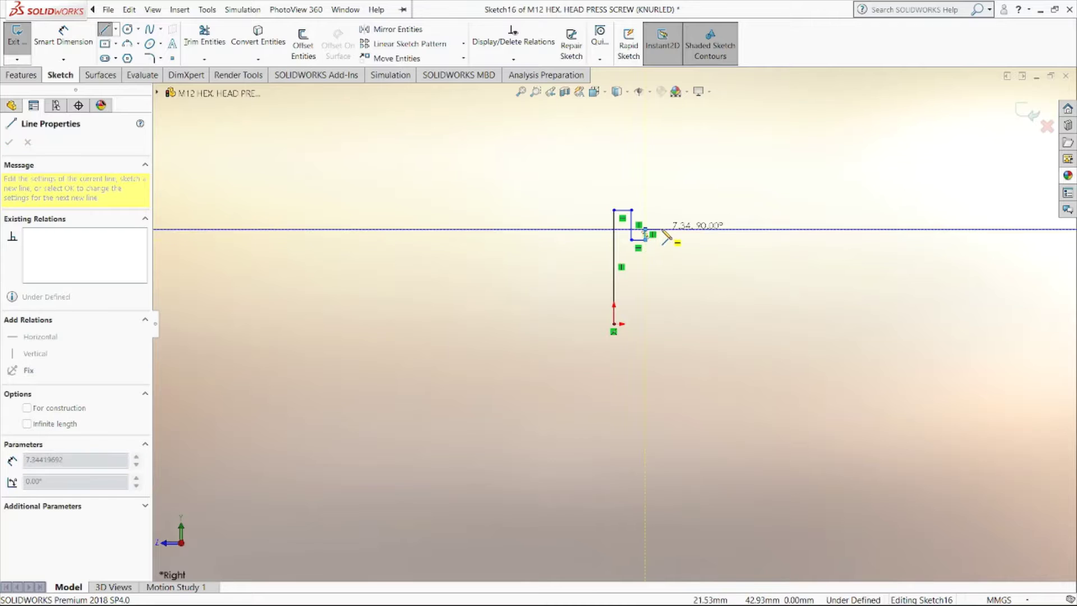
pyautogui.click(662, 229)
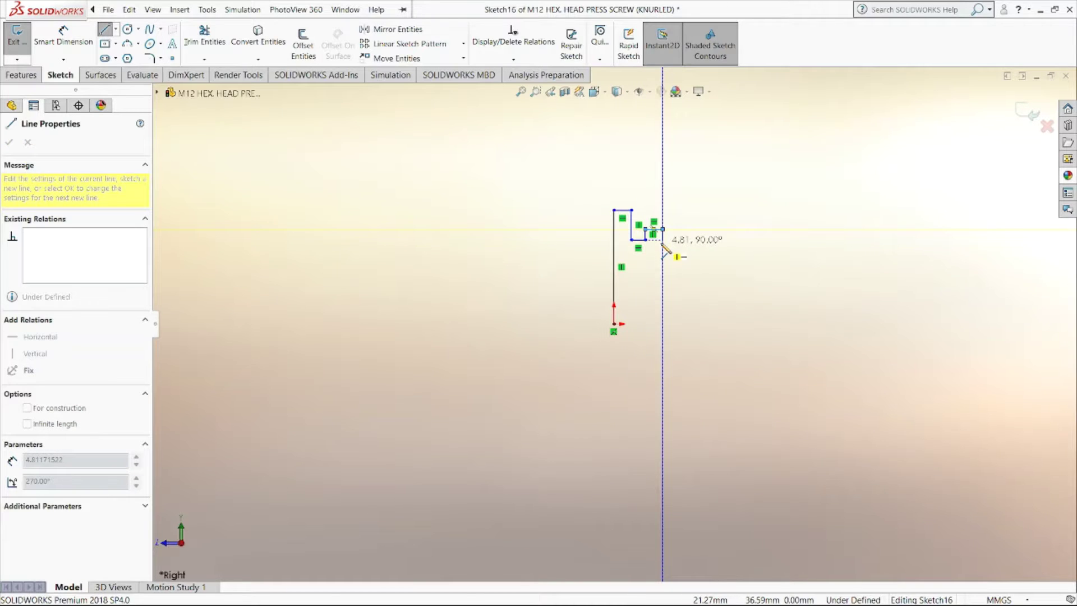
pyautogui.click(662, 240)
# Step: Add the long shank edge, angled taper, lower edge and right end, closing at the origin
pyautogui.click(804, 240)
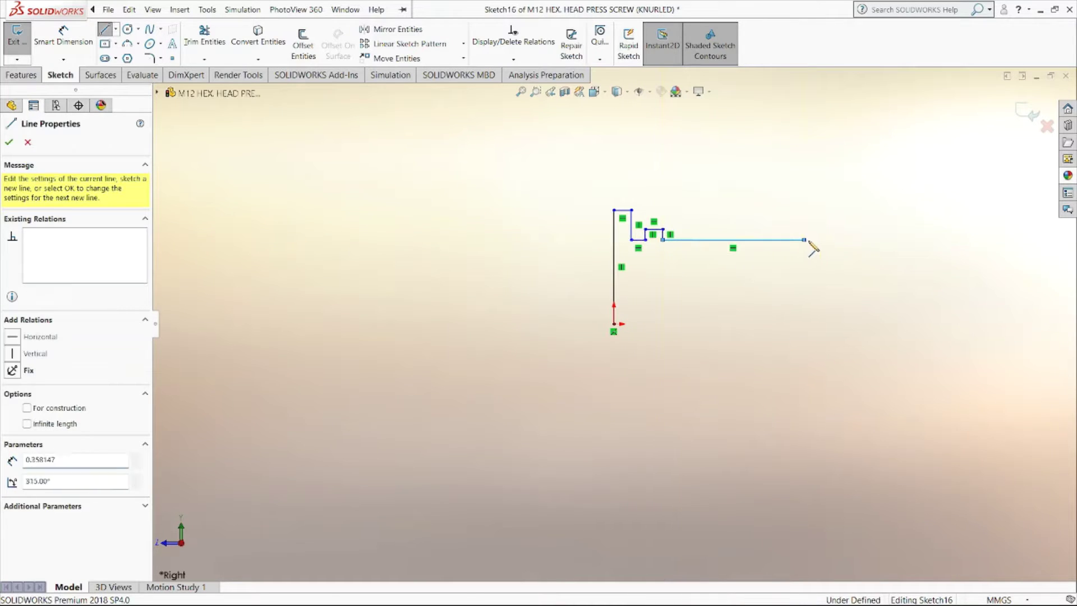
pyautogui.click(870, 262)
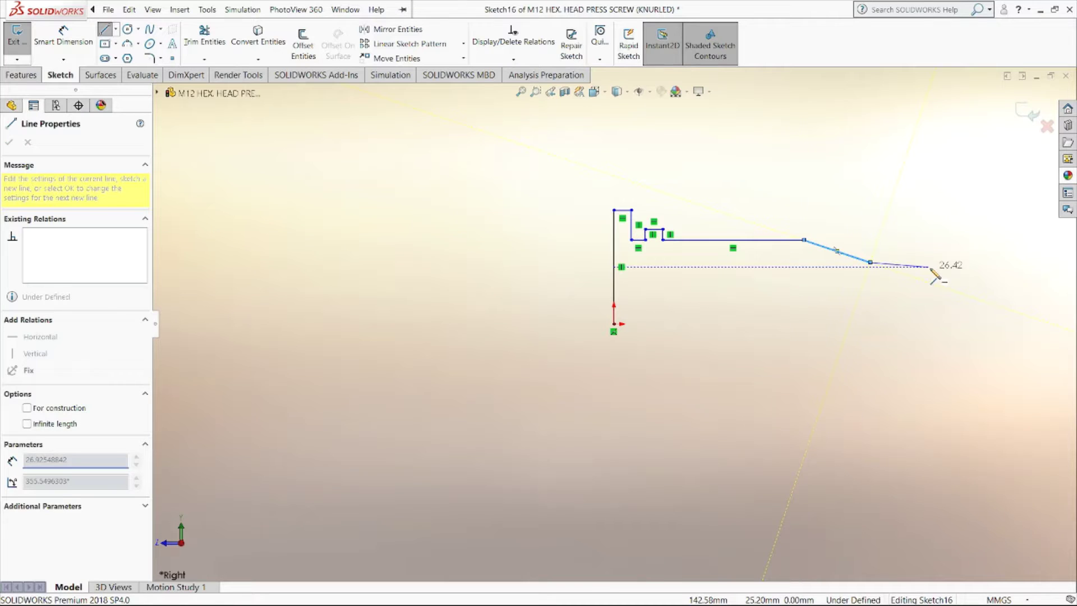
pyautogui.click(982, 262)
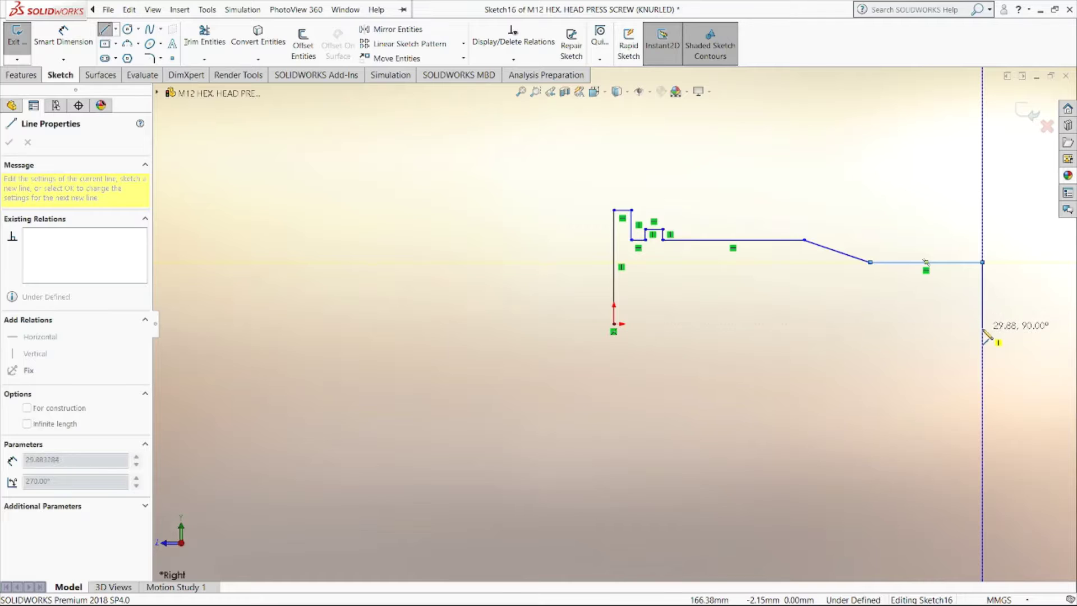
pyautogui.click(982, 323)
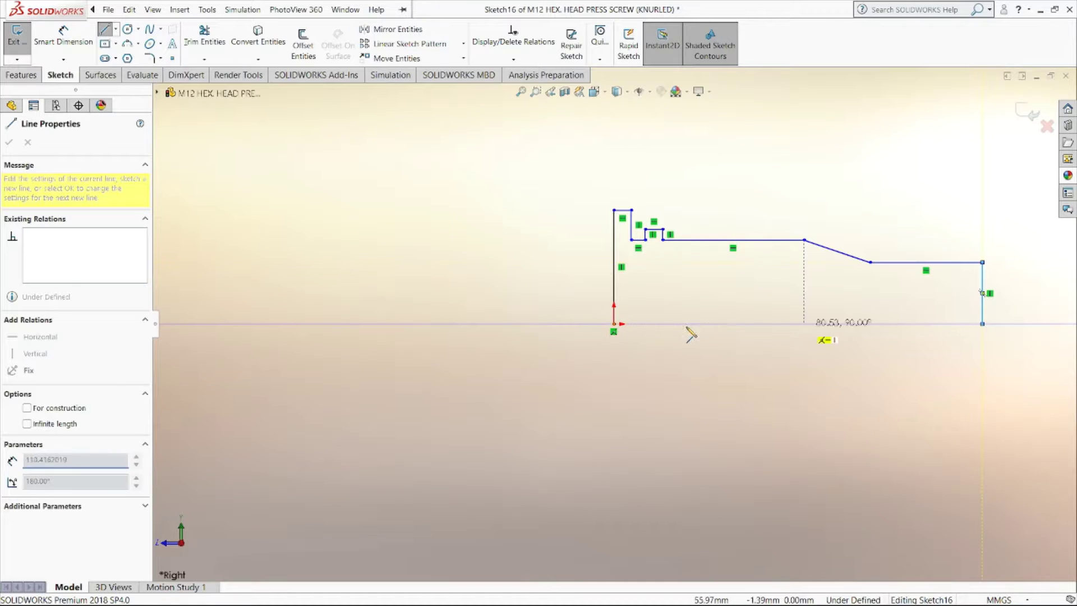
pyautogui.click(613, 324)
# Step: Dimension the short top edge at the profile's left end to 0.4 mm
pyautogui.press('Escape')
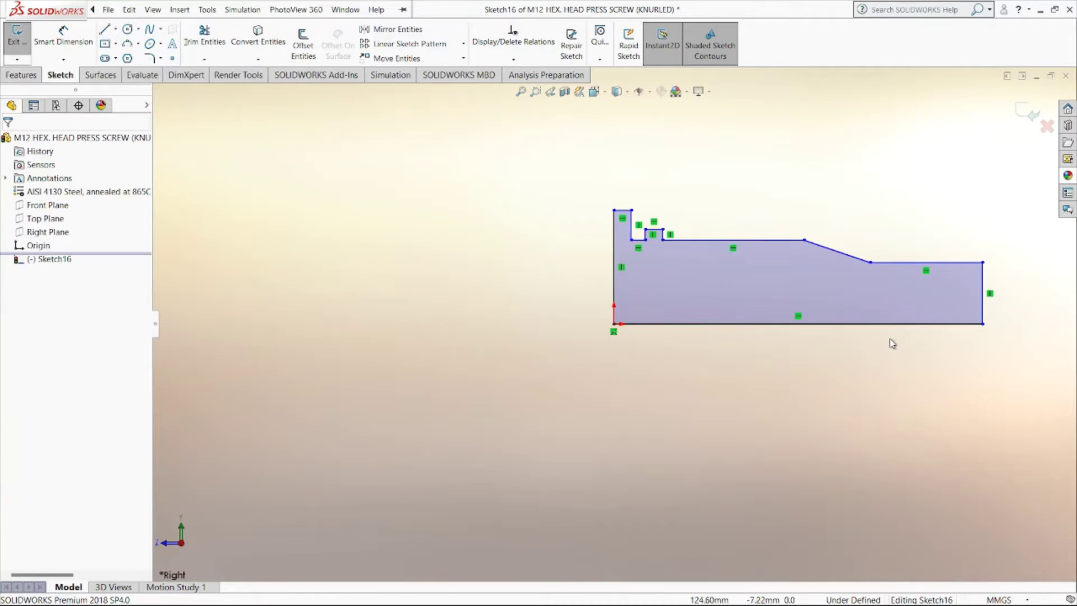
pyautogui.scroll(2, 891, 328)
pyautogui.scroll(-2, 879, 275)
pyautogui.scroll(1, 796, 250)
pyautogui.scroll(1, 738, 245)
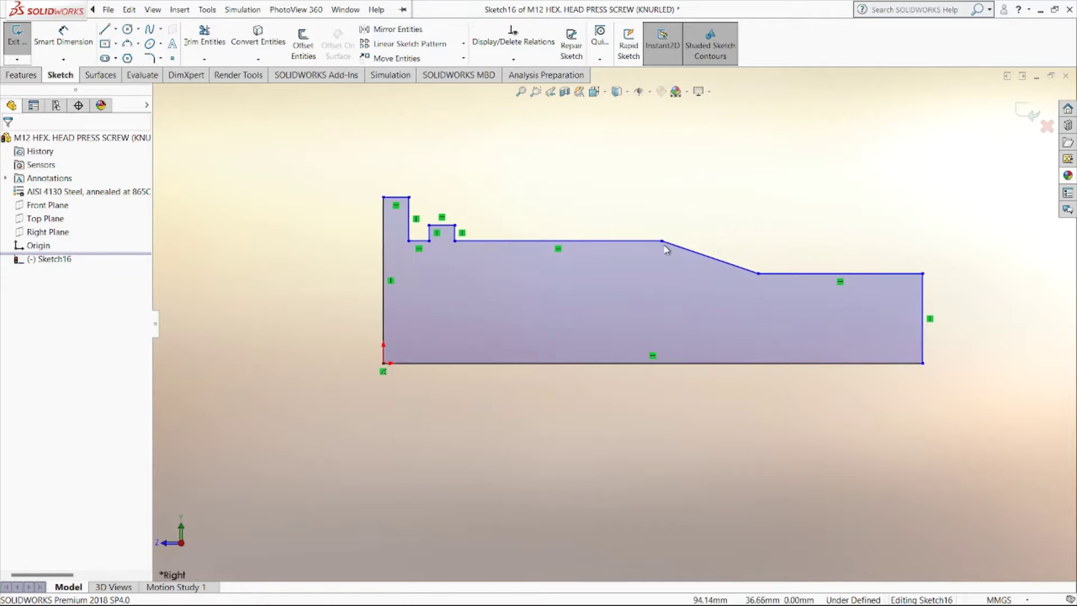
pyautogui.click(55, 40)
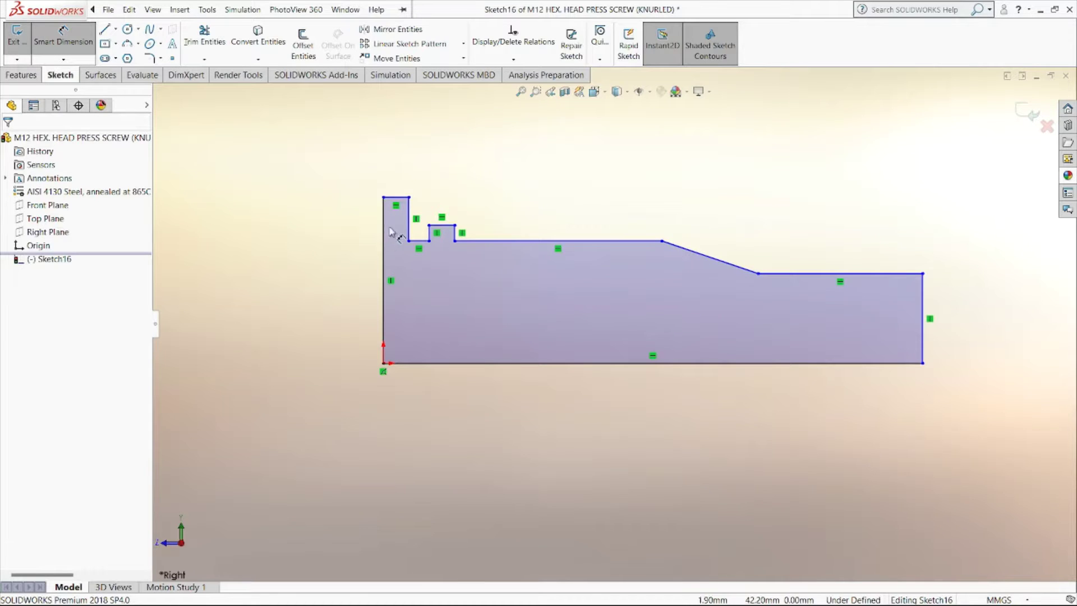
pyautogui.click(398, 200)
pyautogui.click(394, 437)
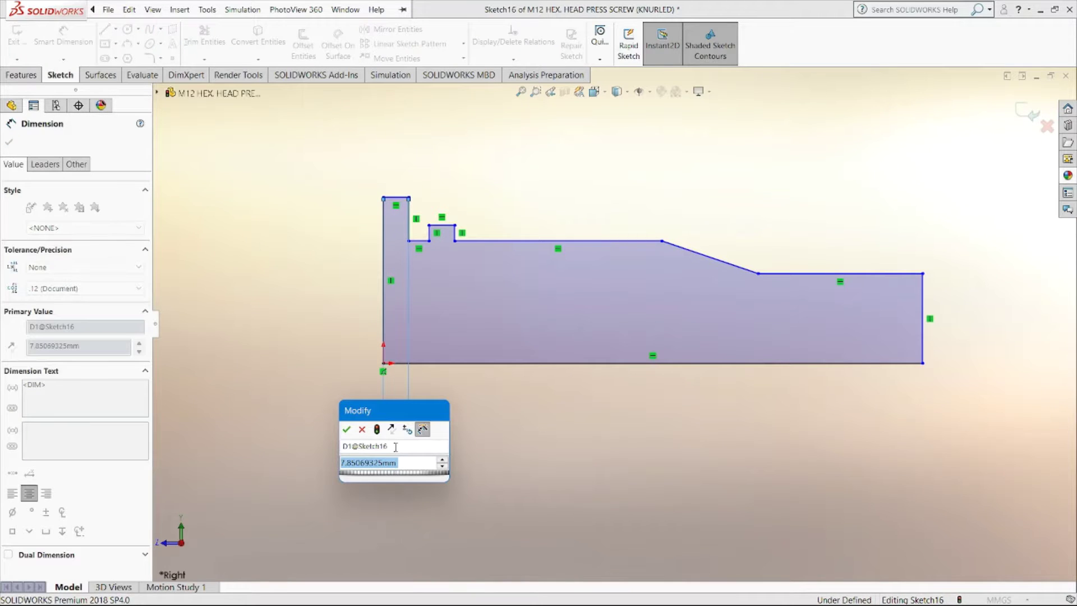
pyautogui.write('0.4')
pyautogui.press('Return')
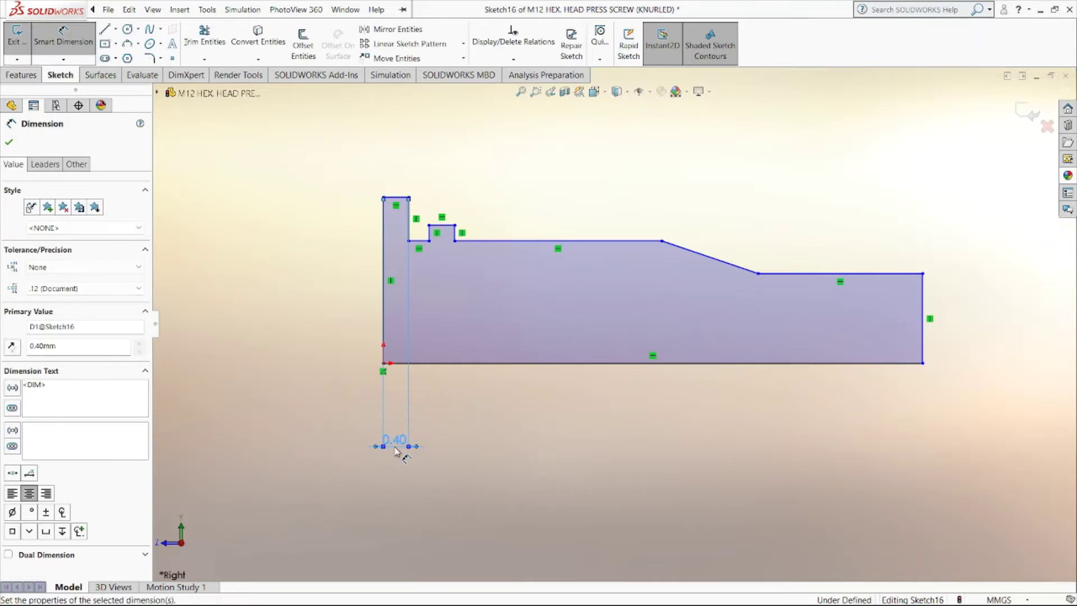
# Step: Dimension the profile's overall length to 45 mm, then zoom in on the left end
pyautogui.click(409, 218)
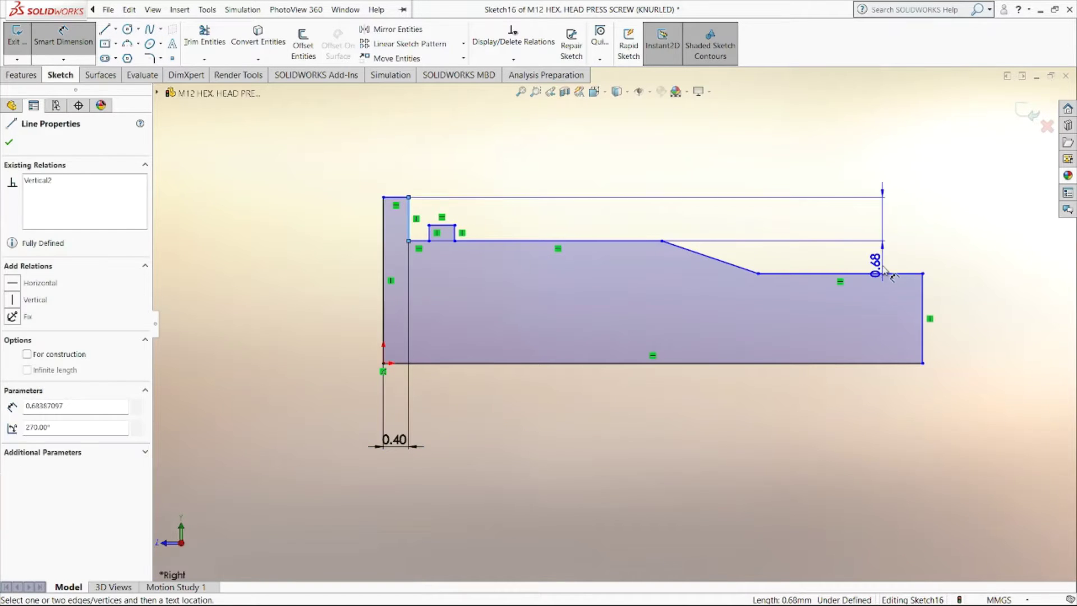
pyautogui.click(922, 298)
pyautogui.click(701, 443)
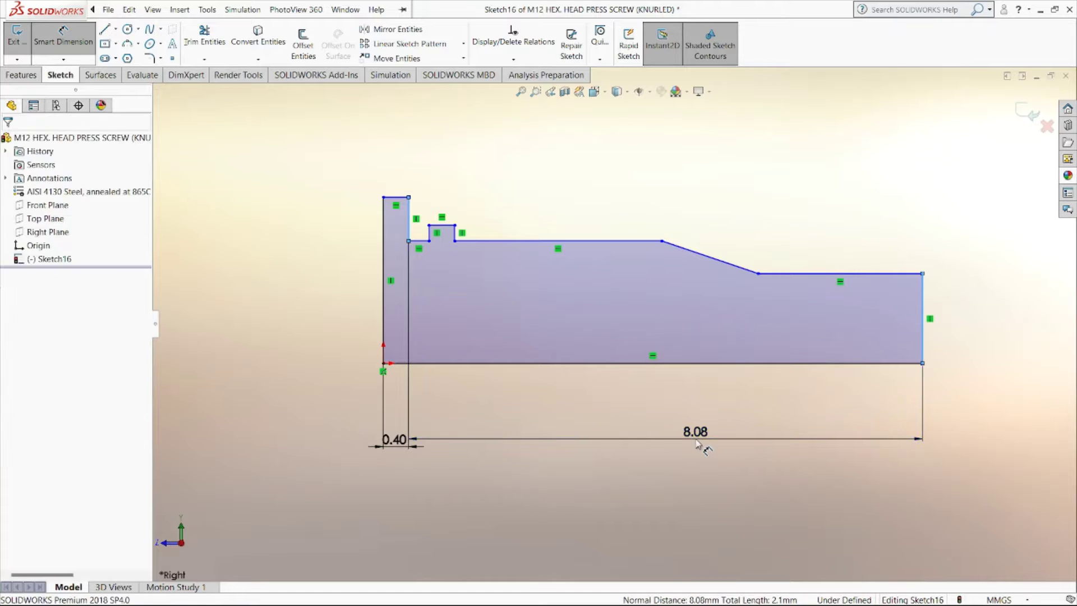
pyautogui.write('45')
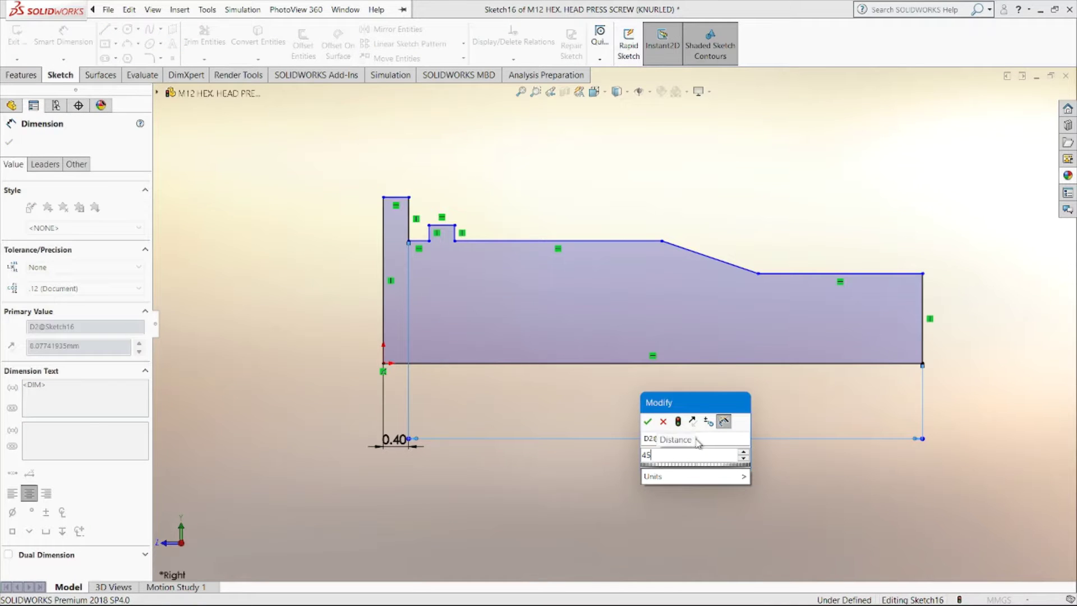
pyautogui.press('Return')
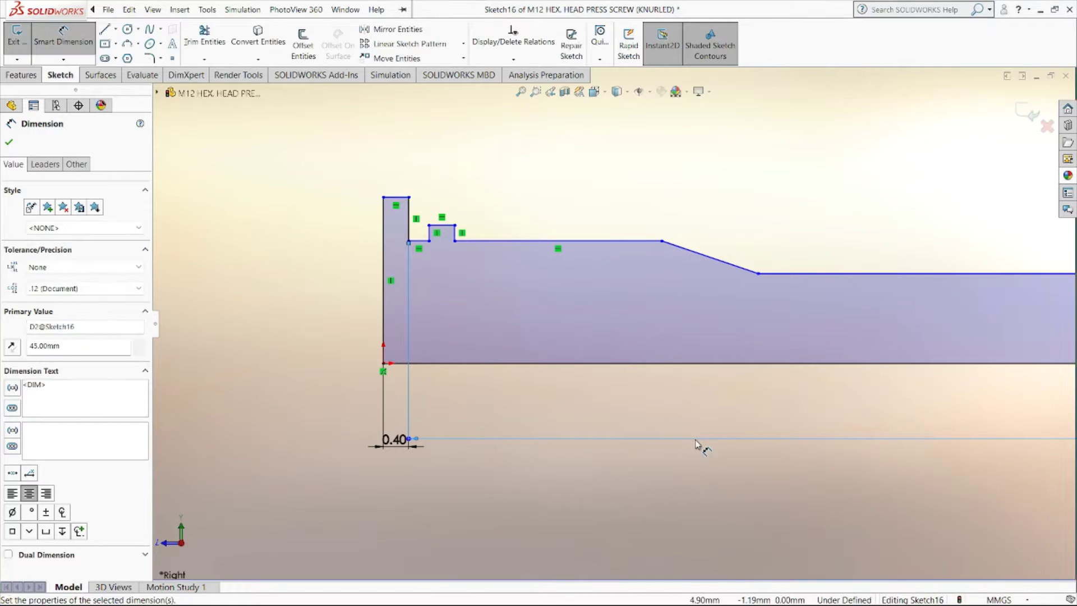
pyautogui.scroll(1, 702, 421)
pyautogui.scroll(1, 704, 415)
pyautogui.scroll(2, 774, 401)
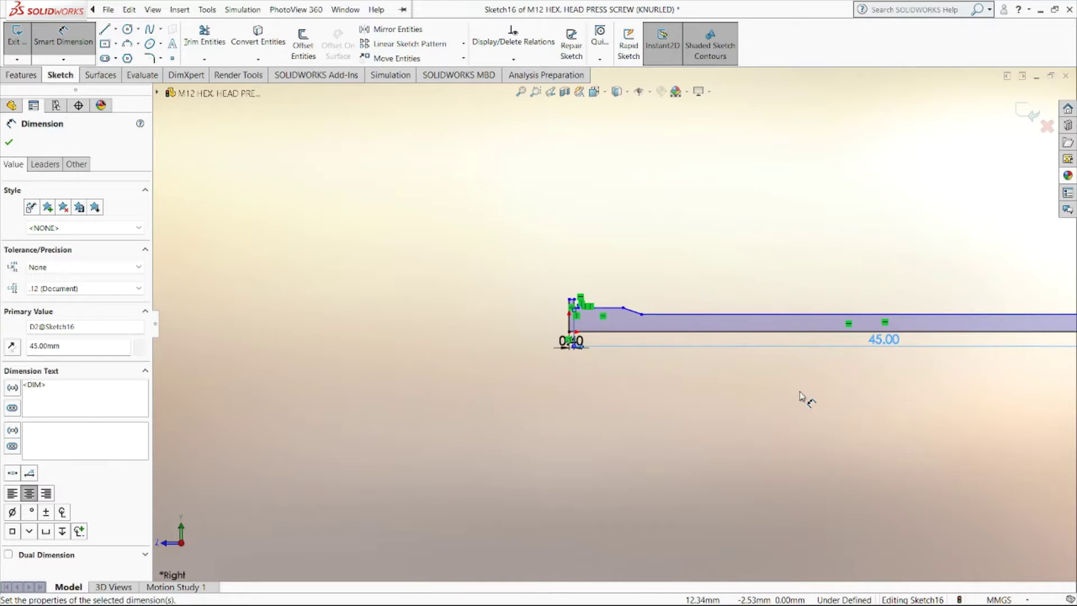
pyautogui.scroll(1, 863, 367)
pyautogui.scroll(2, 879, 362)
pyautogui.scroll(-2, 867, 344)
pyautogui.scroll(-1, 819, 332)
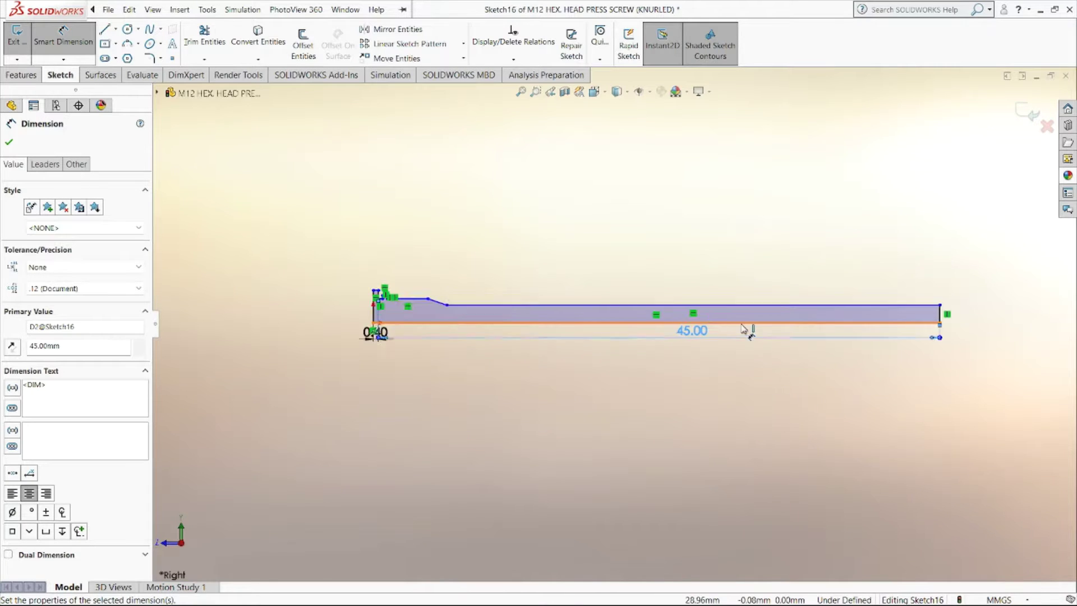
pyautogui.scroll(-1, 750, 330)
pyautogui.scroll(-2, 258, 297)
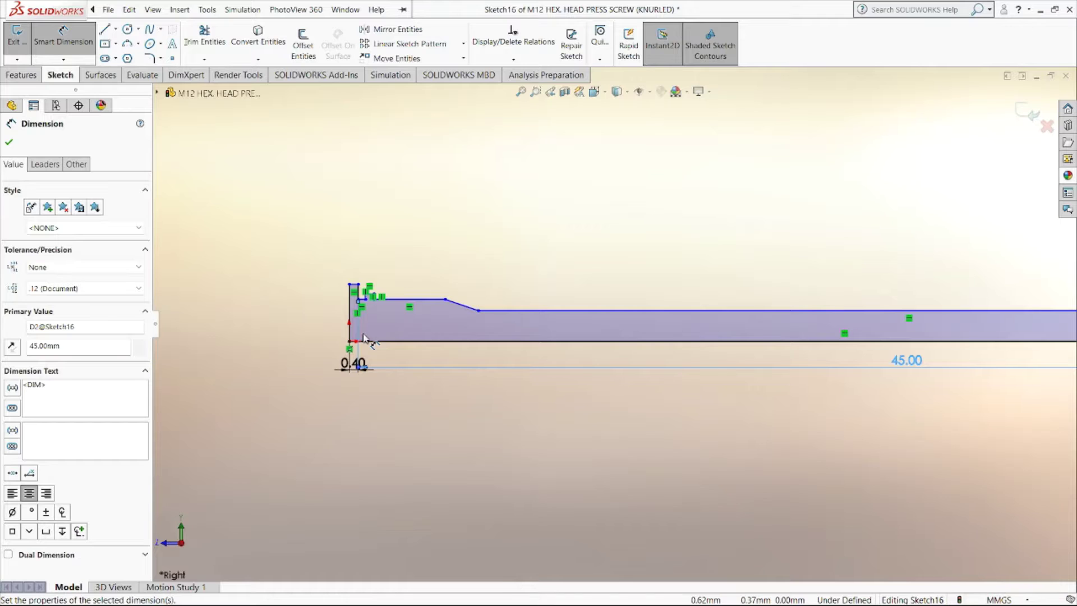
pyautogui.scroll(-1, 387, 344)
pyautogui.scroll(-1, 413, 349)
pyautogui.scroll(-1, 435, 351)
pyautogui.scroll(-1, 433, 351)
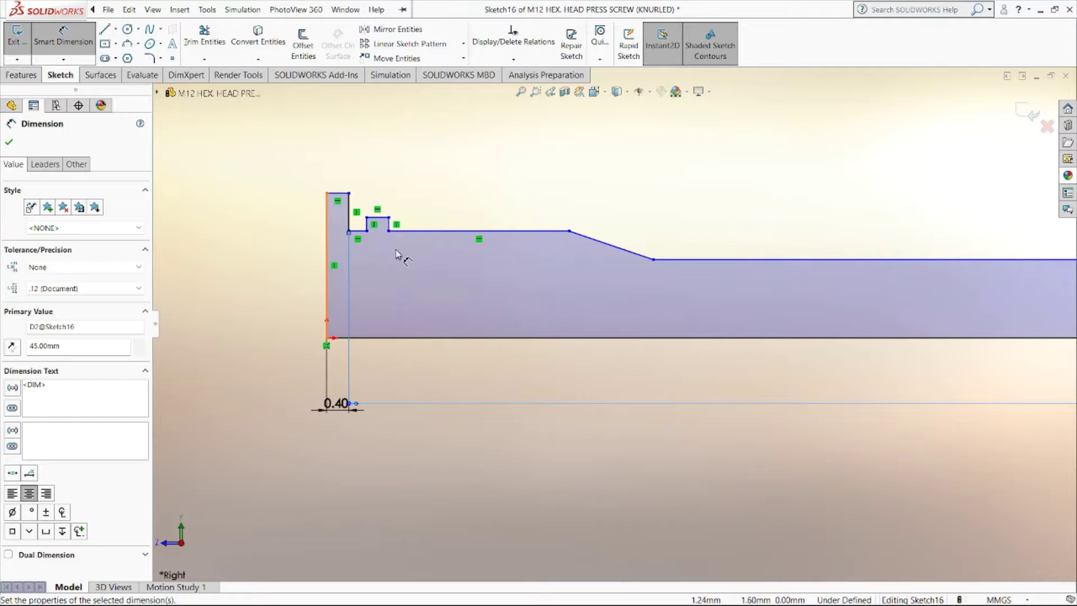
# Step: Dimension the distance from the head's inner edge to the chamfer start as 18 mm
pyautogui.click(348, 220)
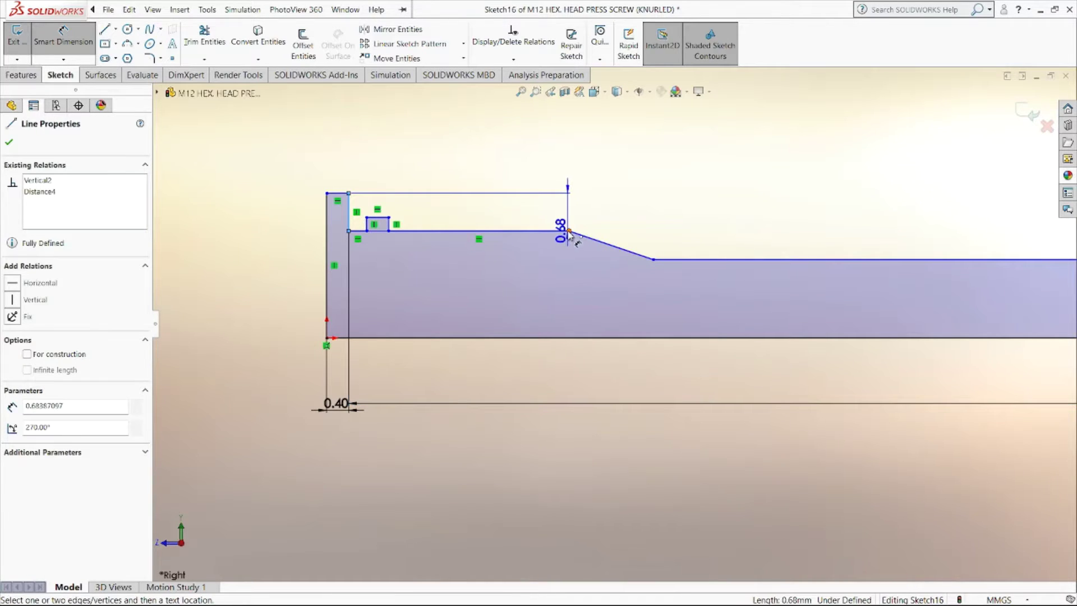
pyautogui.click(569, 230)
pyautogui.click(559, 205)
pyautogui.write('1')
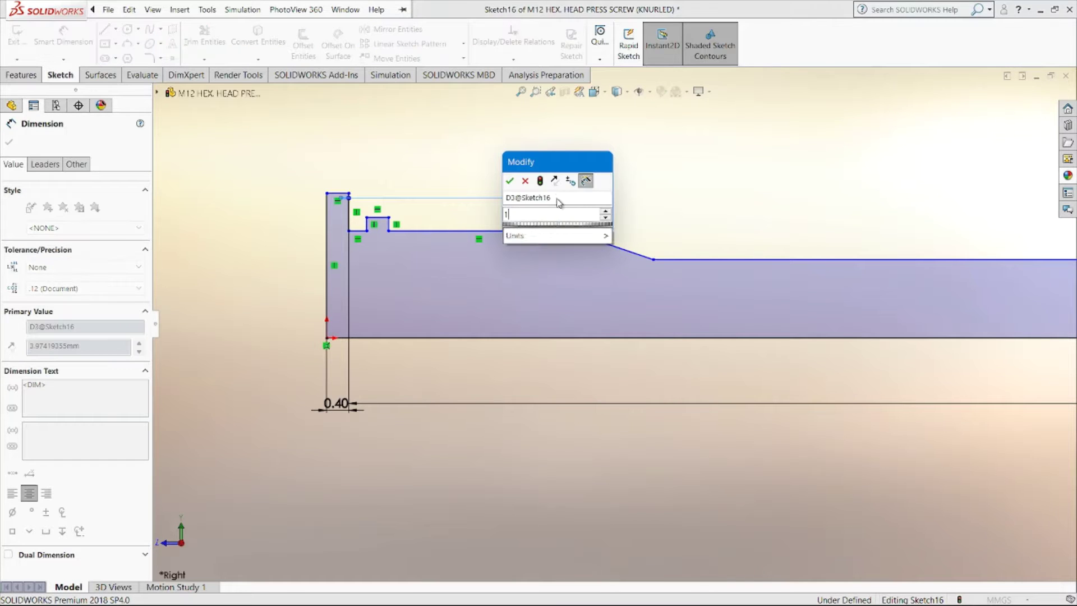
pyautogui.write('8')
pyautogui.press('Return')
pyautogui.press('f')
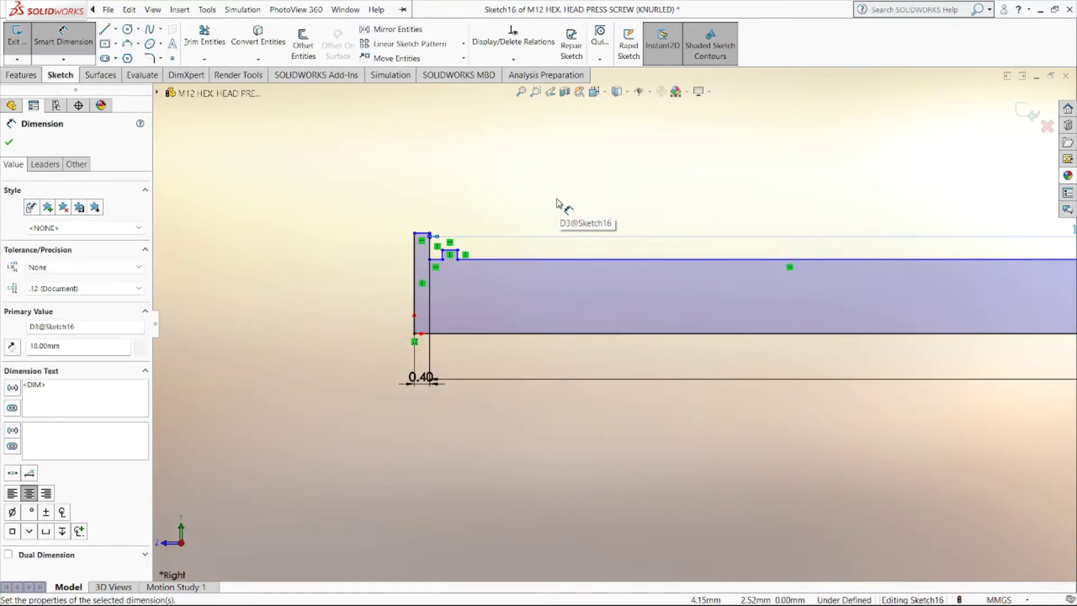
pyautogui.scroll(-1, 557, 205)
pyautogui.scroll(-1, 428, 276)
pyautogui.scroll(-2, 422, 277)
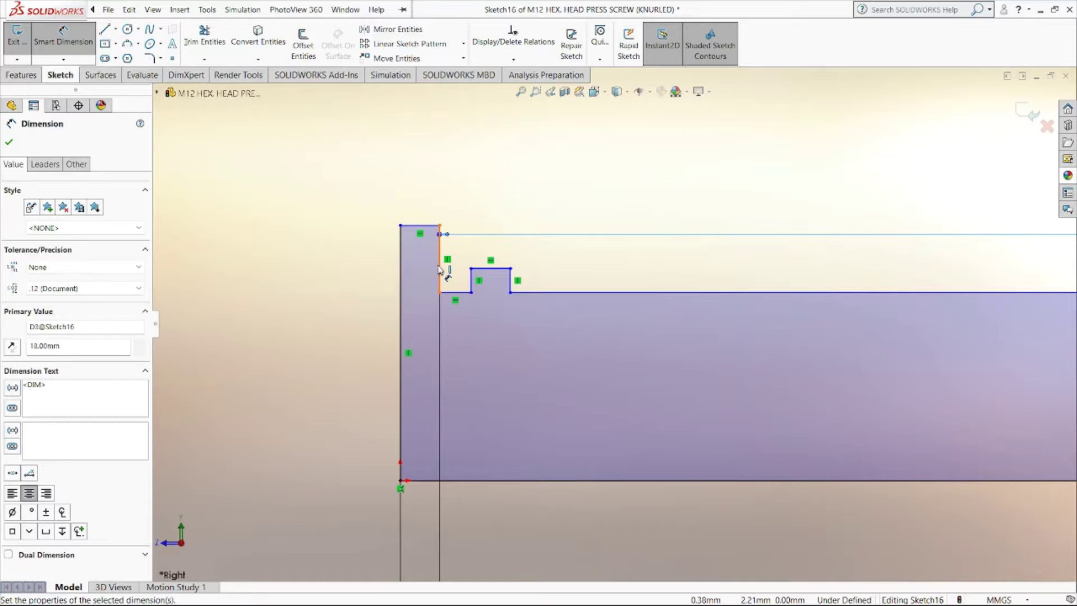
# Step: Dimension the small step's position to 1 mm and its width to 3.5 mm
pyautogui.click(439, 269)
pyautogui.click(470, 268)
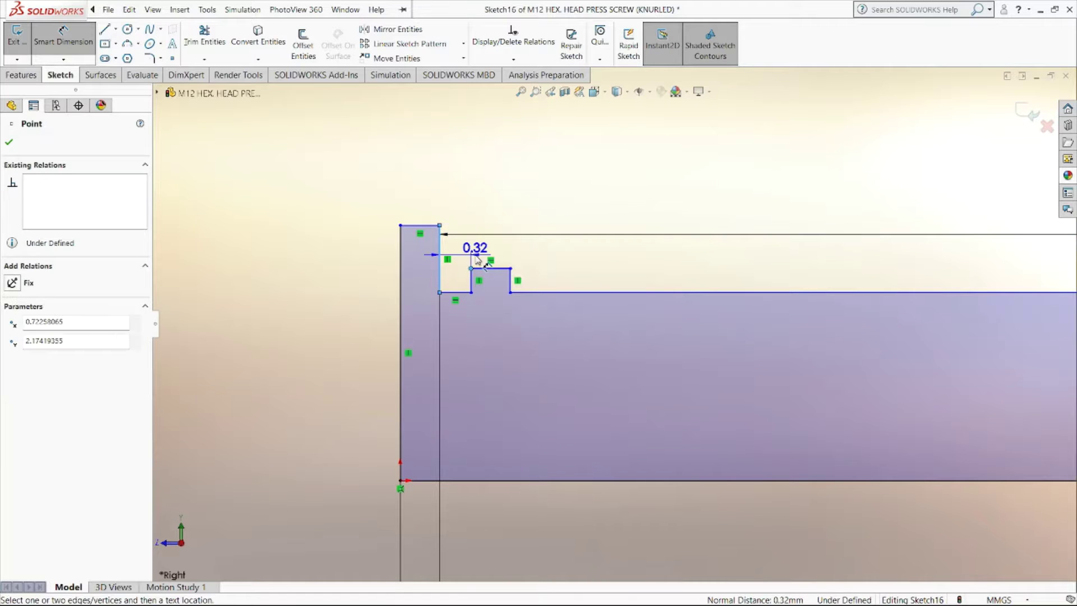
pyautogui.click(492, 195)
pyautogui.write('1')
pyautogui.press('Return')
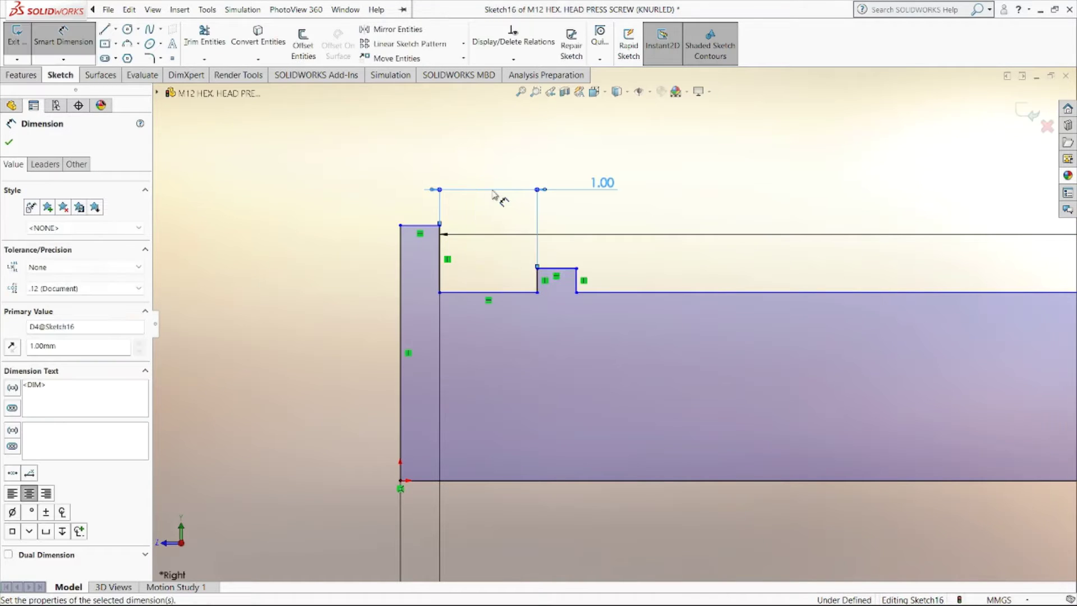
pyautogui.press('Escape')
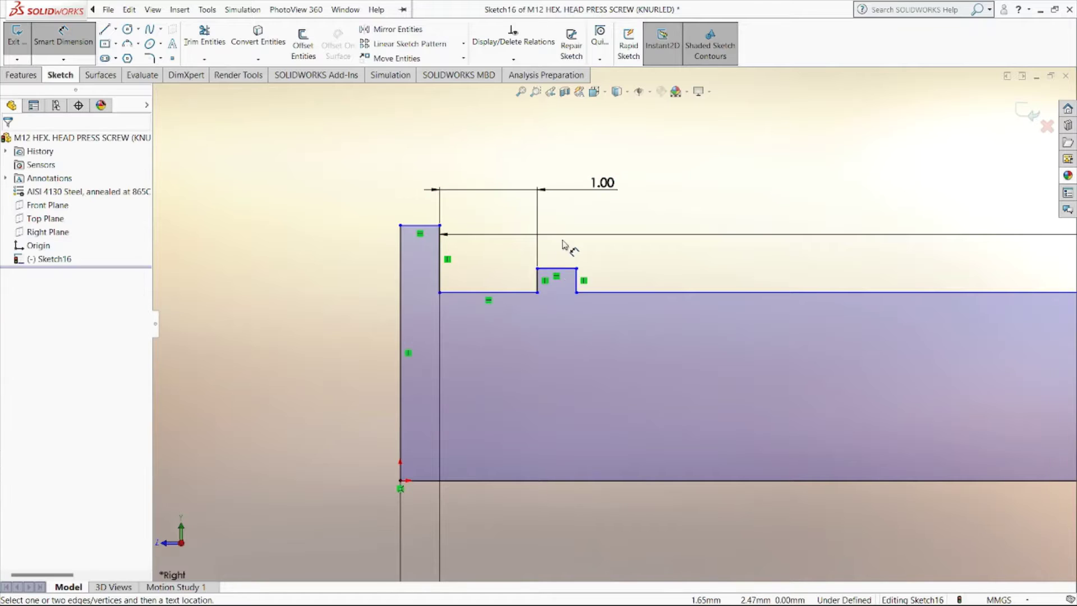
pyautogui.click(439, 277)
pyautogui.click(577, 281)
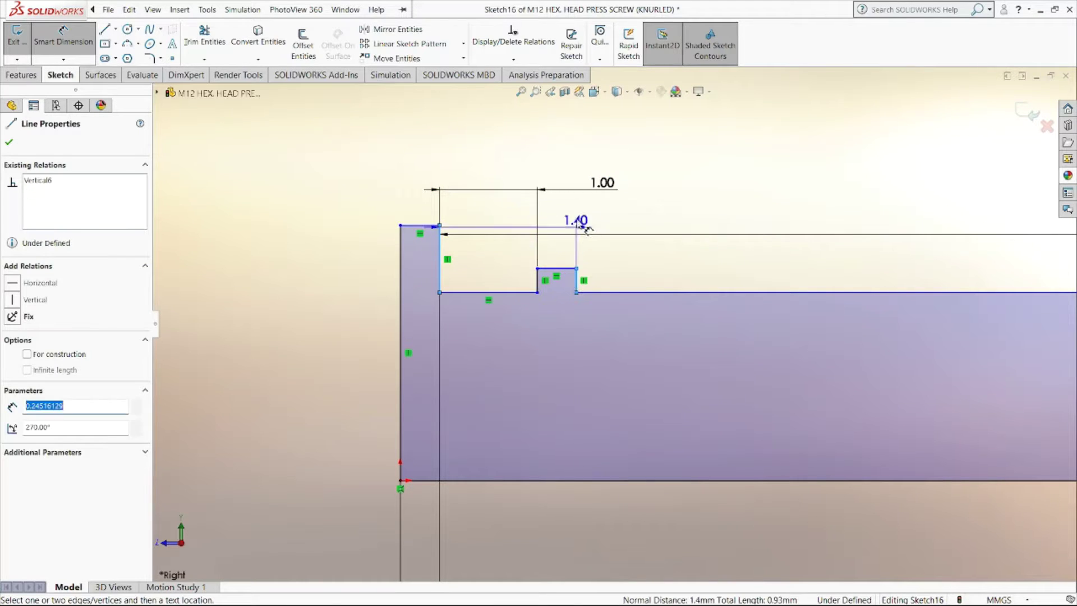
pyautogui.click(691, 210)
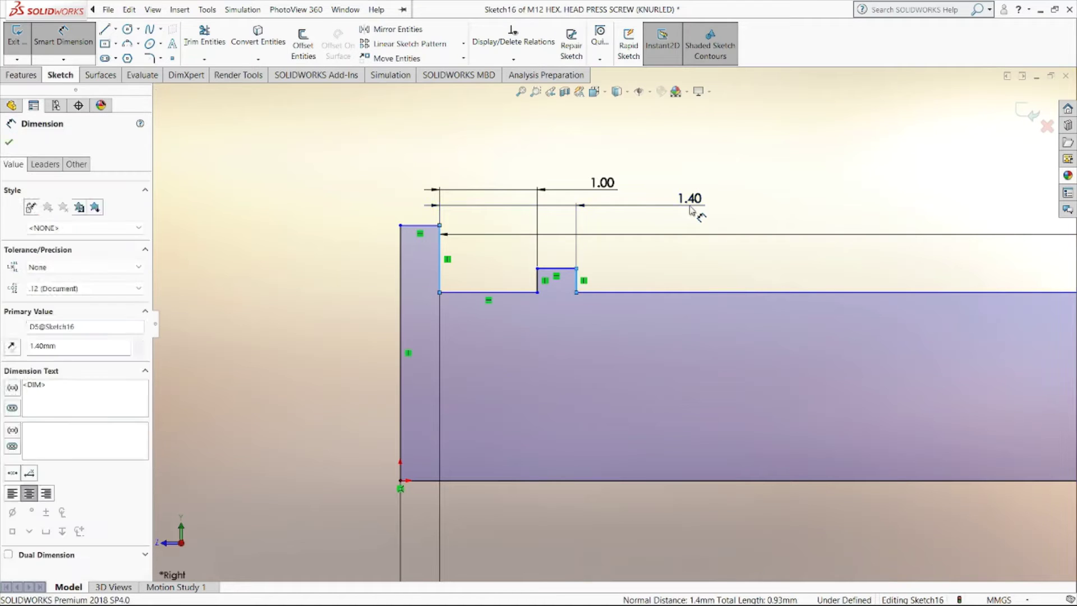
pyautogui.click(691, 210)
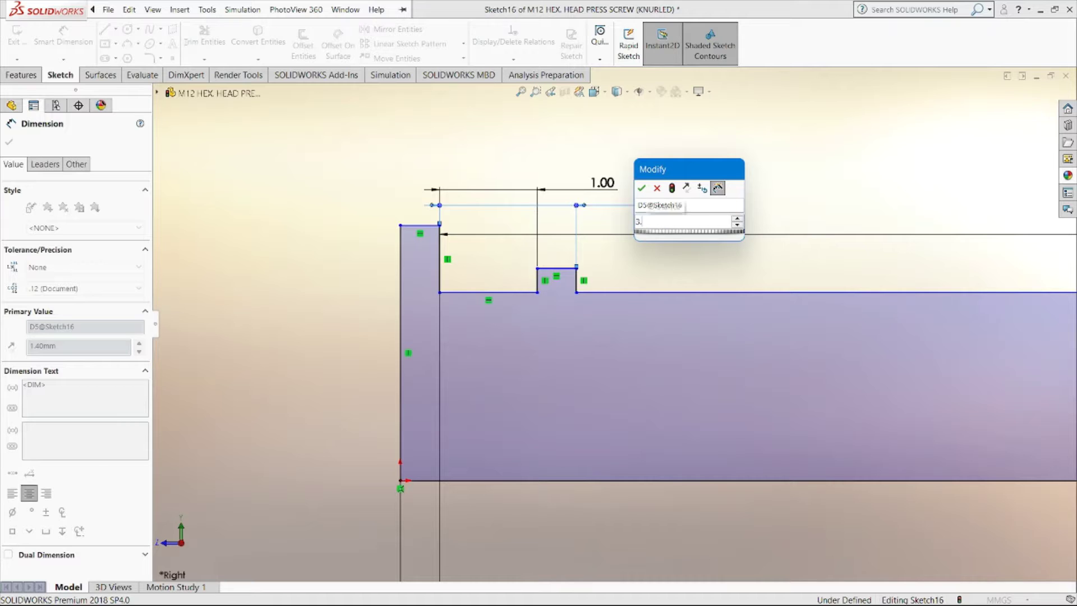
pyautogui.write('3.5')
pyautogui.press('Return')
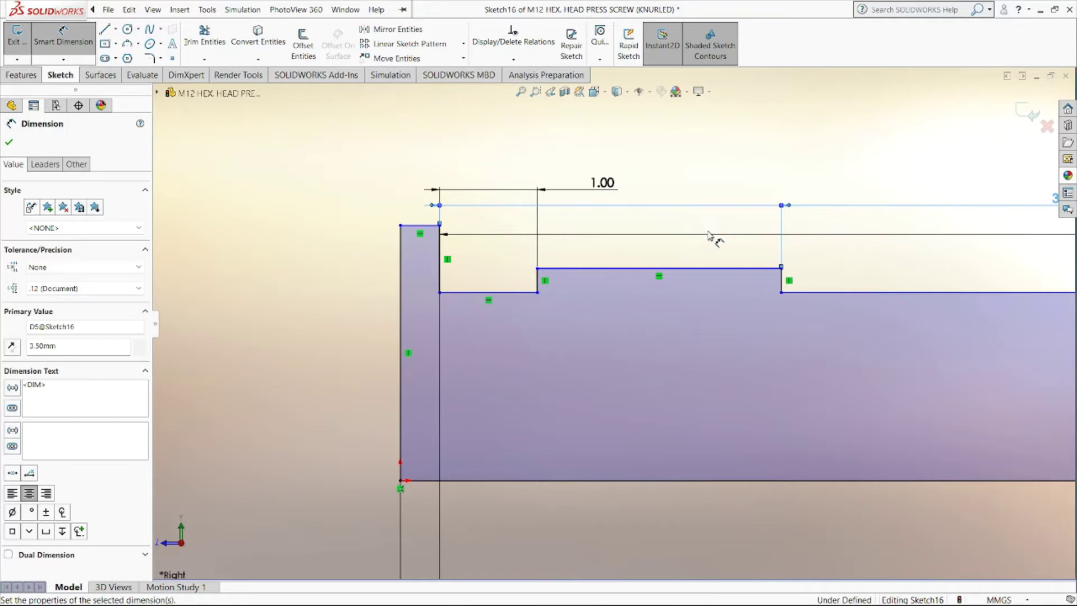
# Step: Dimension the chamfer width to 2 mm and fit the whole profile into view
pyautogui.scroll(-3, 708, 234)
pyautogui.scroll(-2, 813, 280)
pyautogui.scroll(-2, 926, 320)
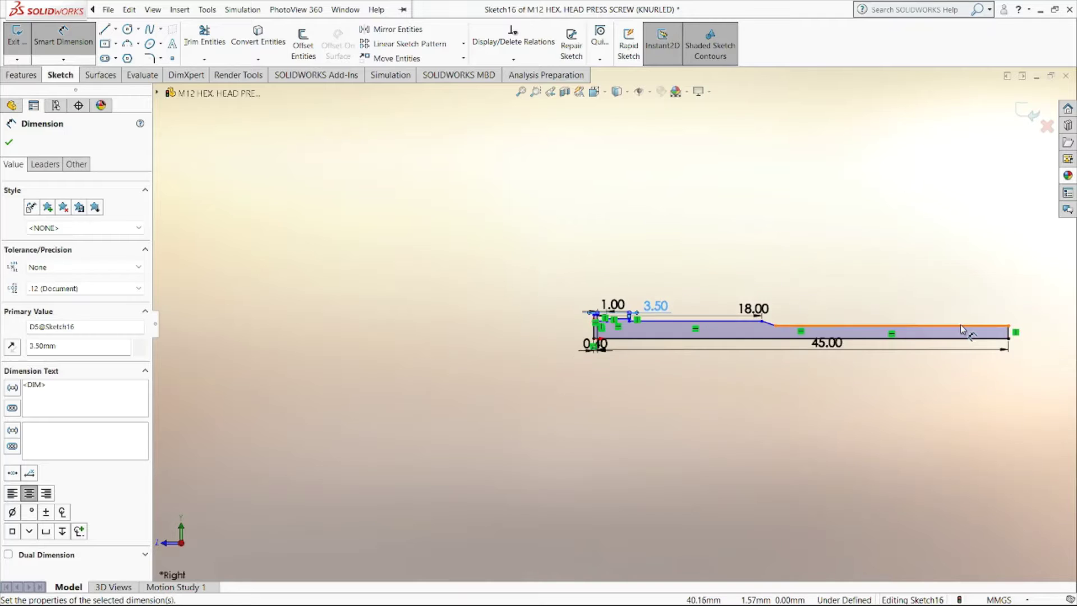
pyautogui.scroll(-3, 961, 329)
pyautogui.scroll(1, 681, 367)
pyautogui.scroll(-1, 617, 348)
pyautogui.scroll(-2, 432, 317)
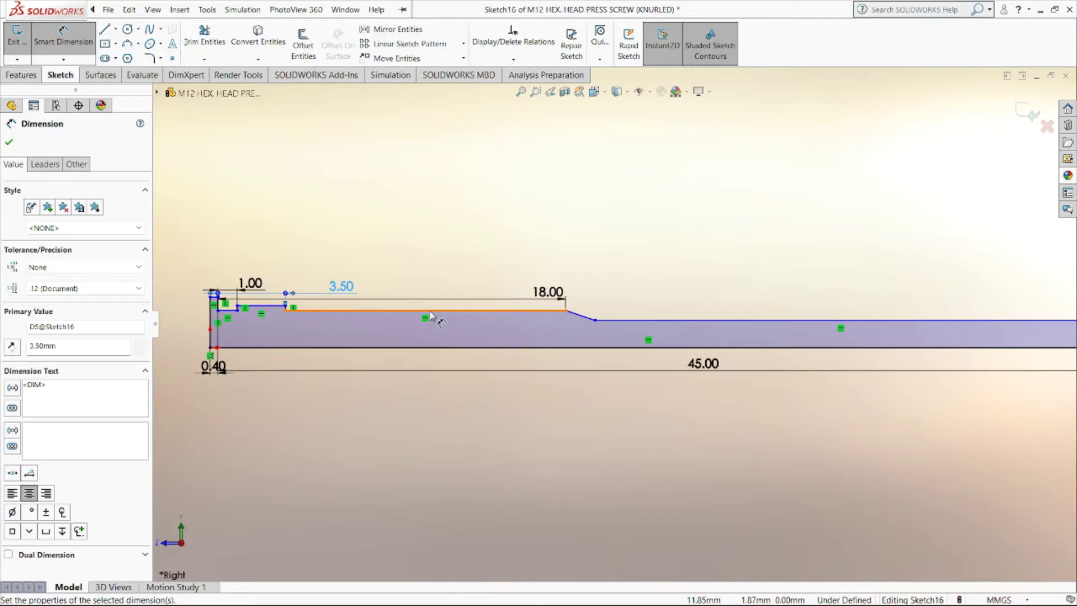
pyautogui.scroll(1, 368, 325)
pyautogui.scroll(1, 512, 330)
pyautogui.scroll(1, 617, 328)
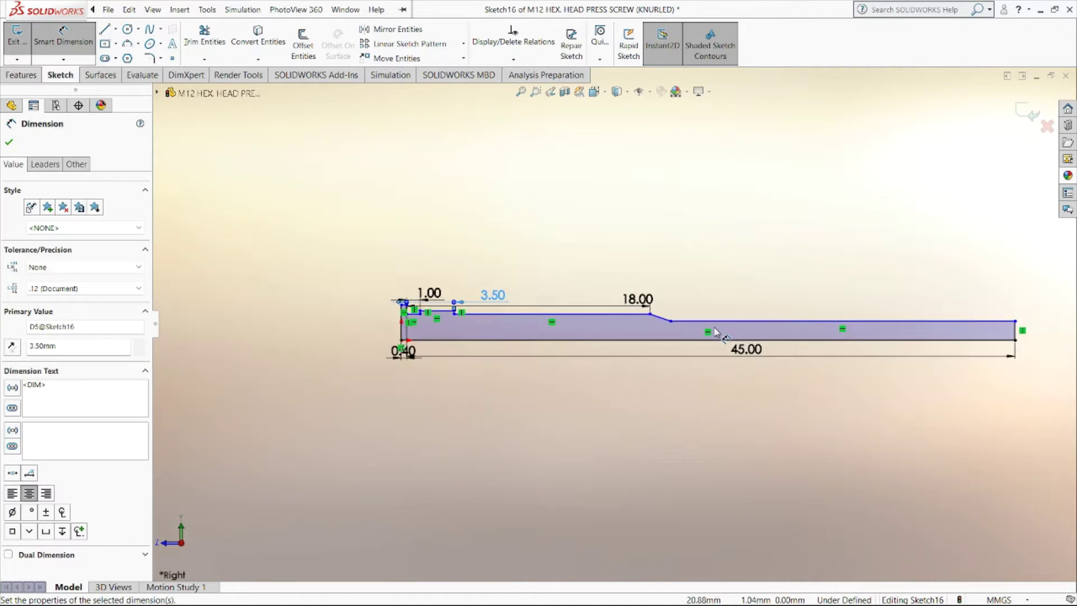
pyautogui.scroll(1, 708, 328)
pyautogui.scroll(-1, 617, 328)
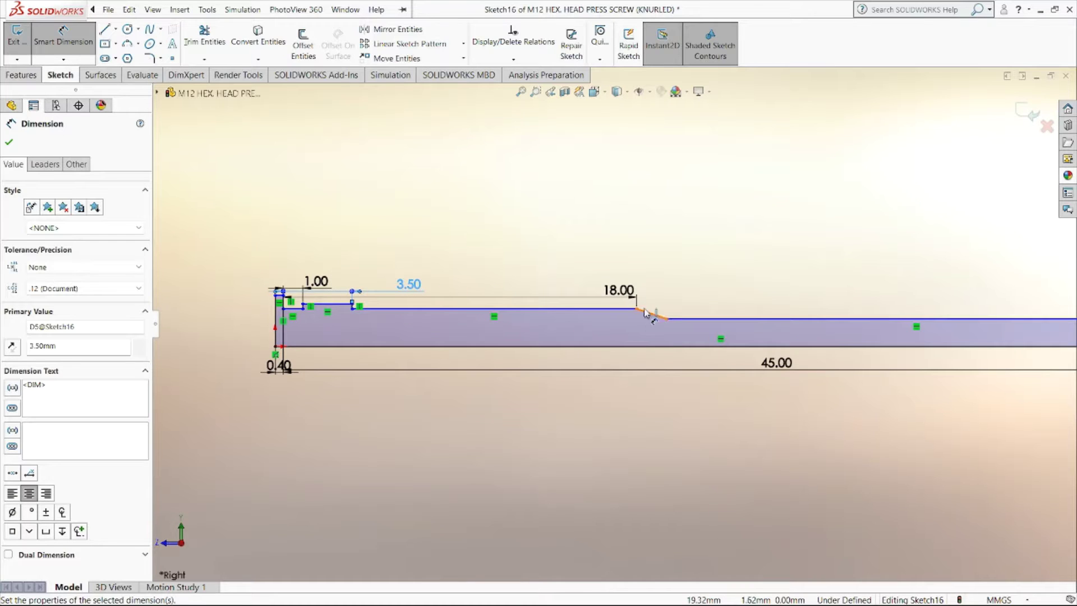
pyautogui.click(660, 318)
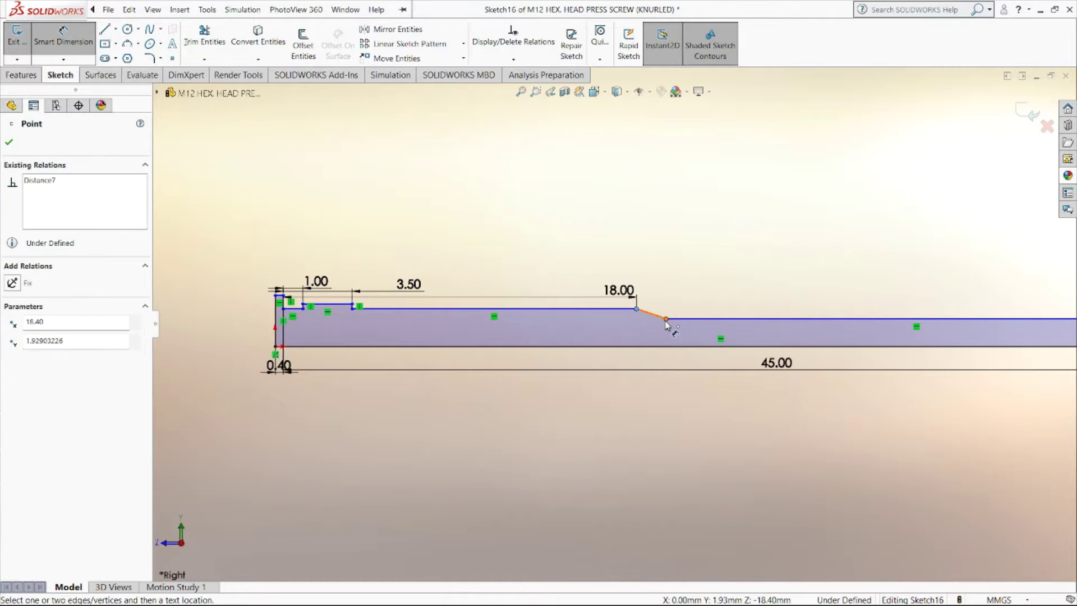
pyautogui.click(636, 309)
pyautogui.click(649, 234)
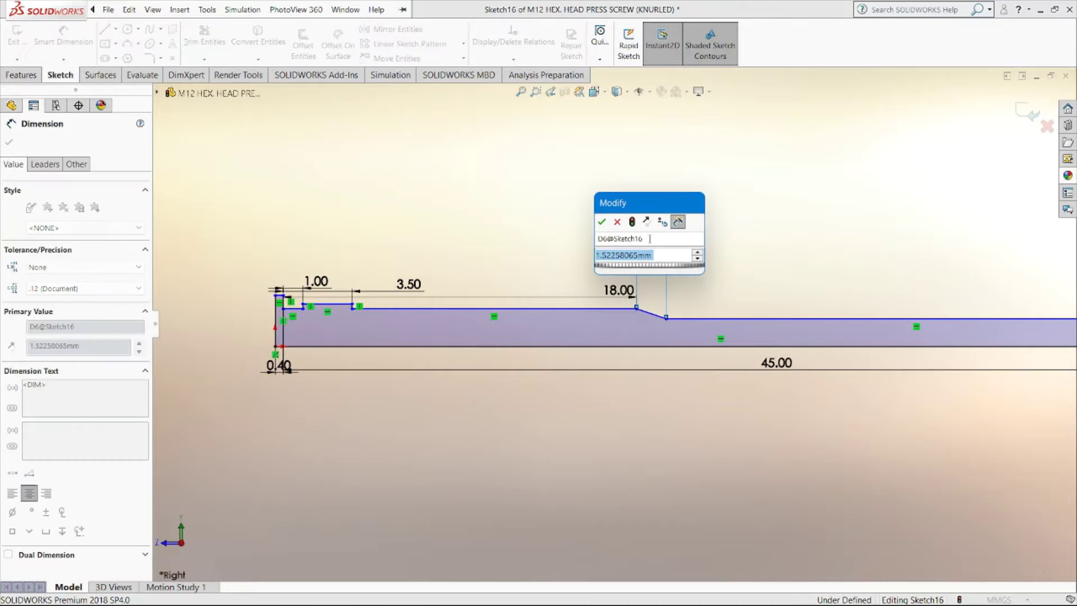
pyautogui.write('2')
pyautogui.press('Return')
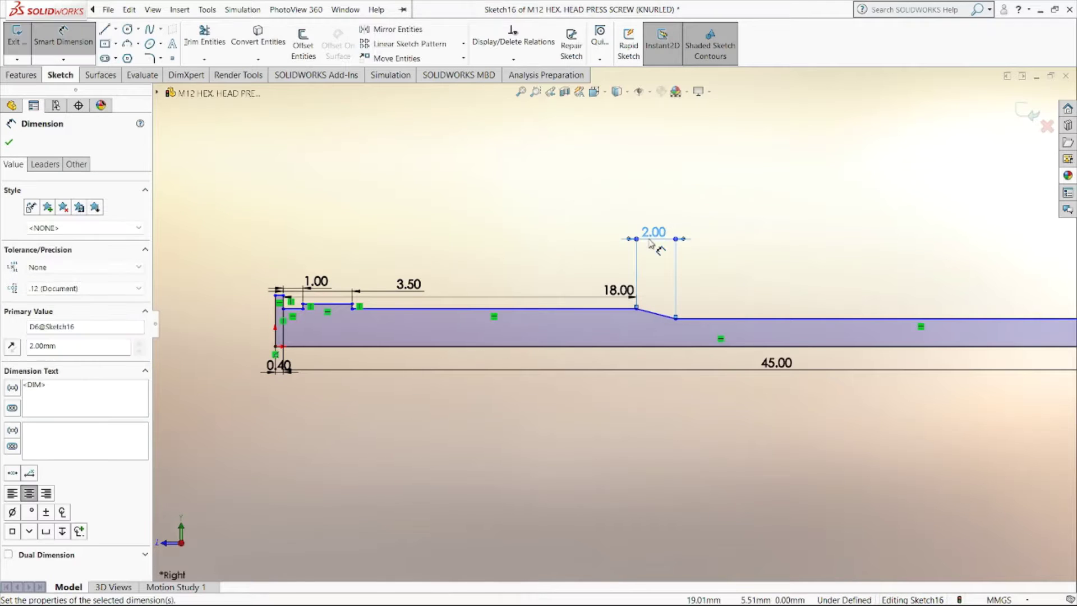
pyautogui.press('z')
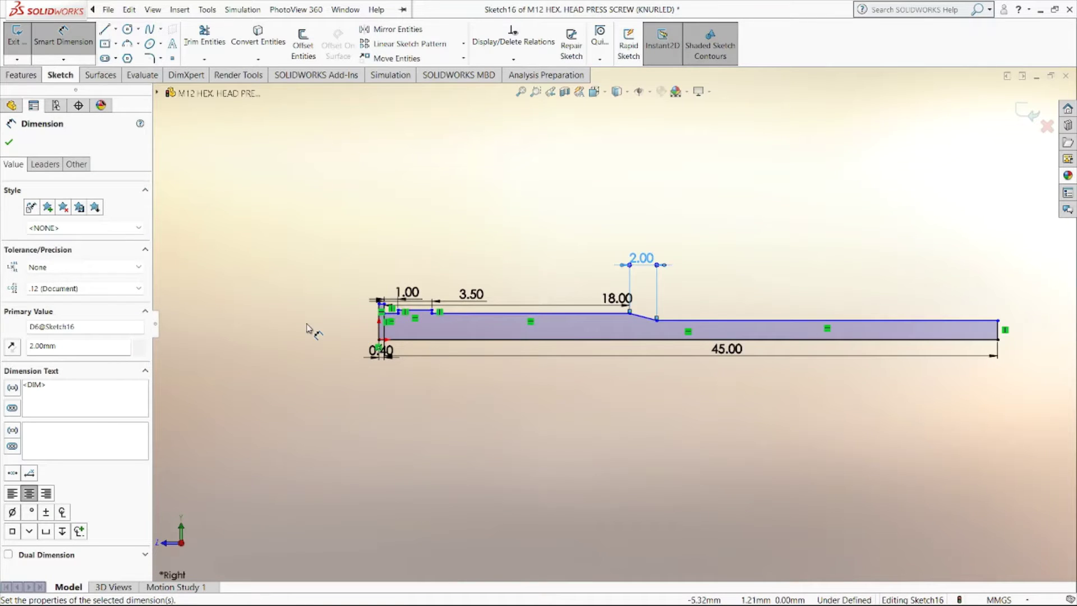
pyautogui.scroll(-2, 310, 328)
pyautogui.scroll(-2, 447, 341)
pyautogui.scroll(-2, 503, 343)
# Step: Dimension the head's top edge to the bottom line, entering 16.6 so it reads 8.30
pyautogui.scroll(-2, 503, 344)
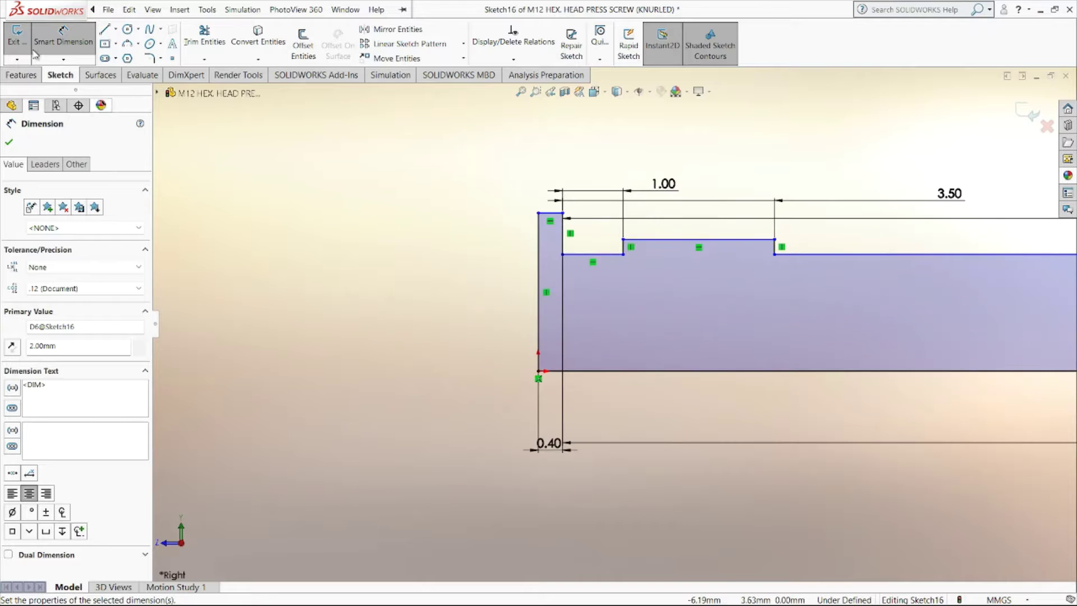
pyautogui.click(554, 214)
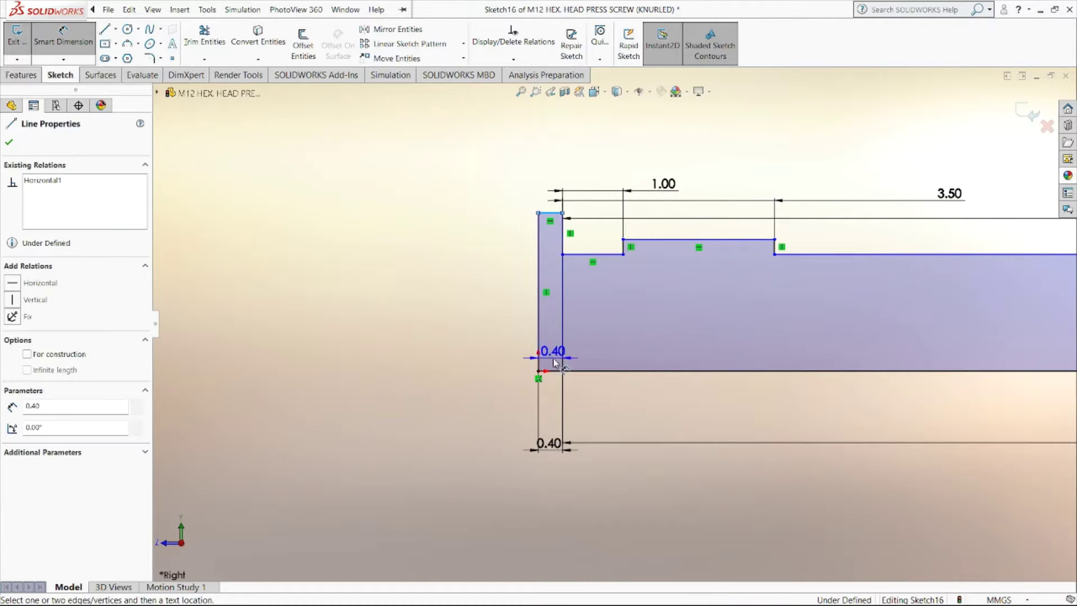
pyautogui.click(543, 371)
pyautogui.click(391, 305)
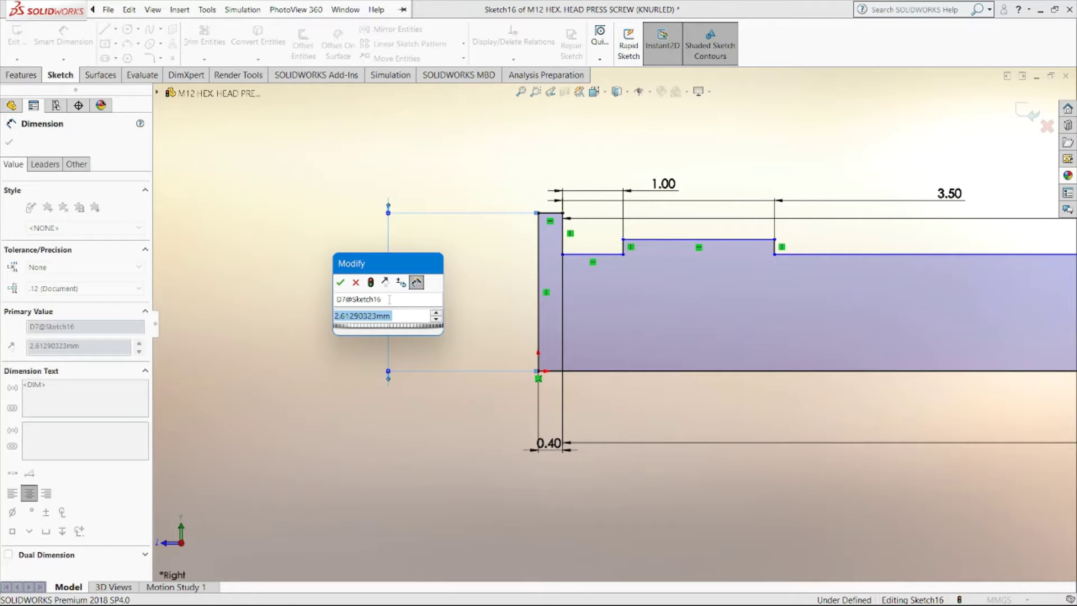
pyautogui.write('16.60/2')
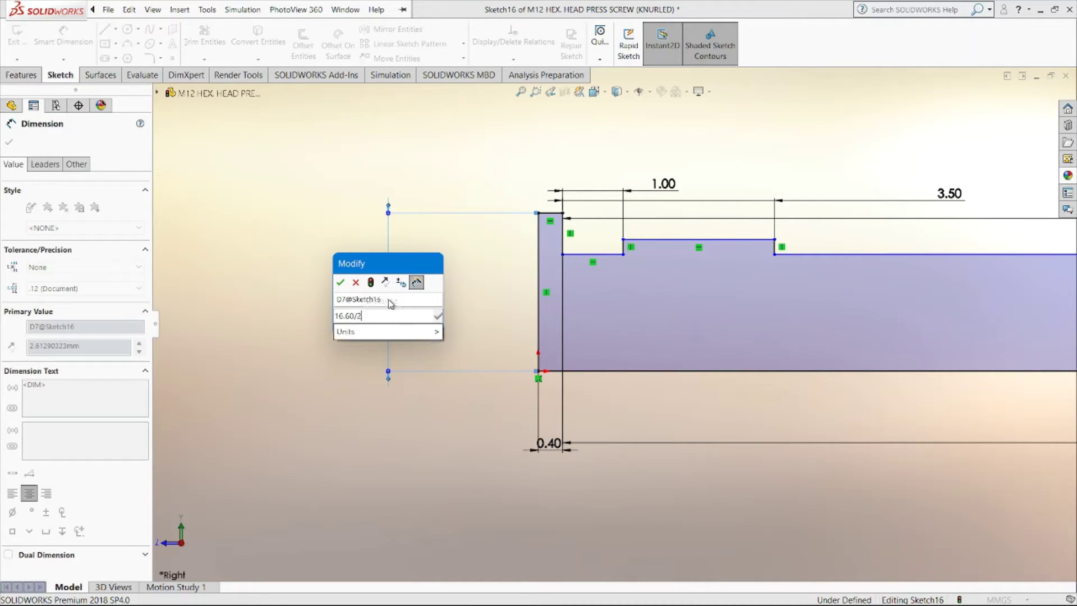
pyautogui.press('Return')
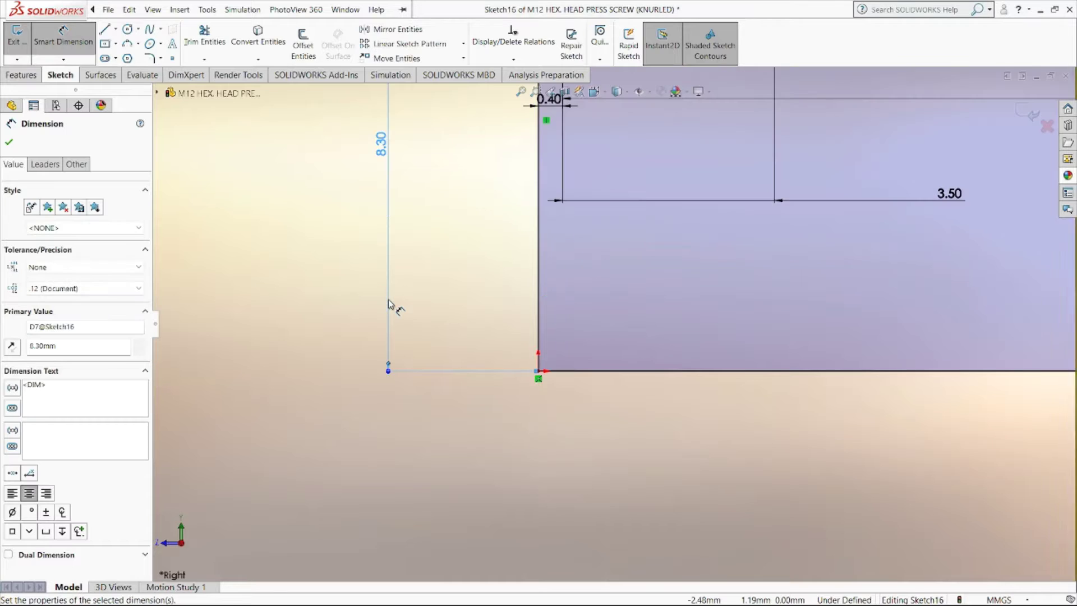
# Step: Dimension the short horizontal edge to the bottom edge as 11.10/2 (5.55)
pyautogui.scroll(5, 426, 300)
pyautogui.scroll(-1, 603, 255)
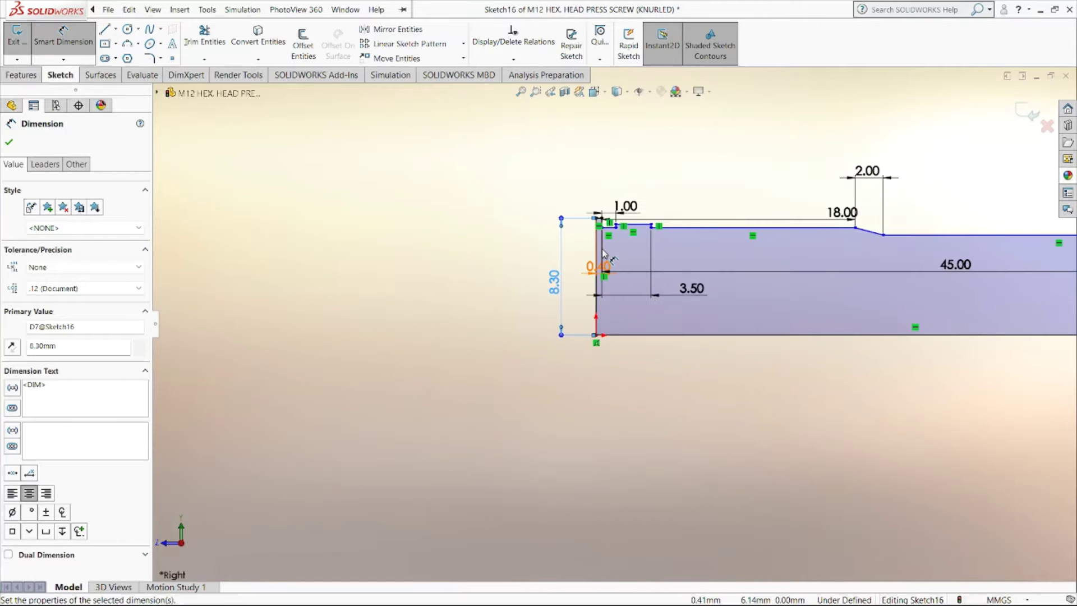
pyautogui.scroll(-2, 603, 255)
pyautogui.scroll(-2, 604, 256)
pyautogui.scroll(-1, 606, 256)
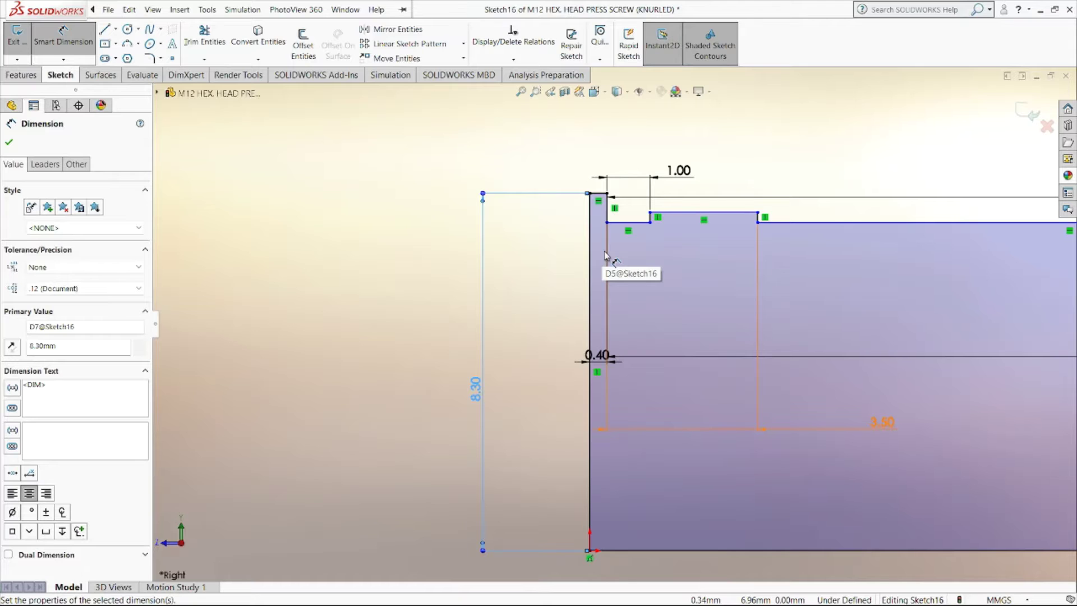
pyautogui.click(640, 222)
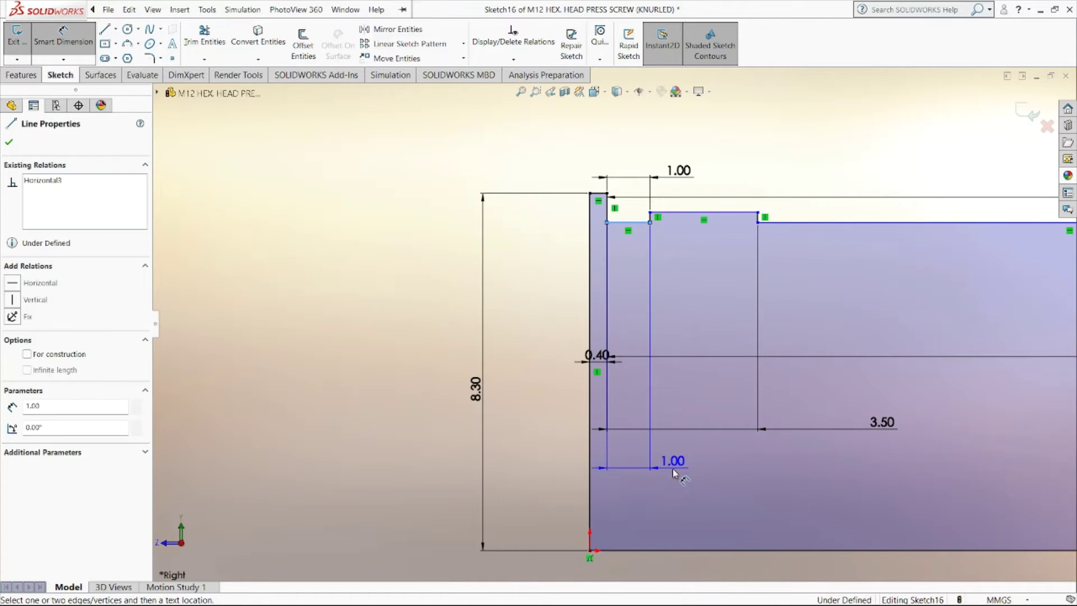
pyautogui.click(665, 550)
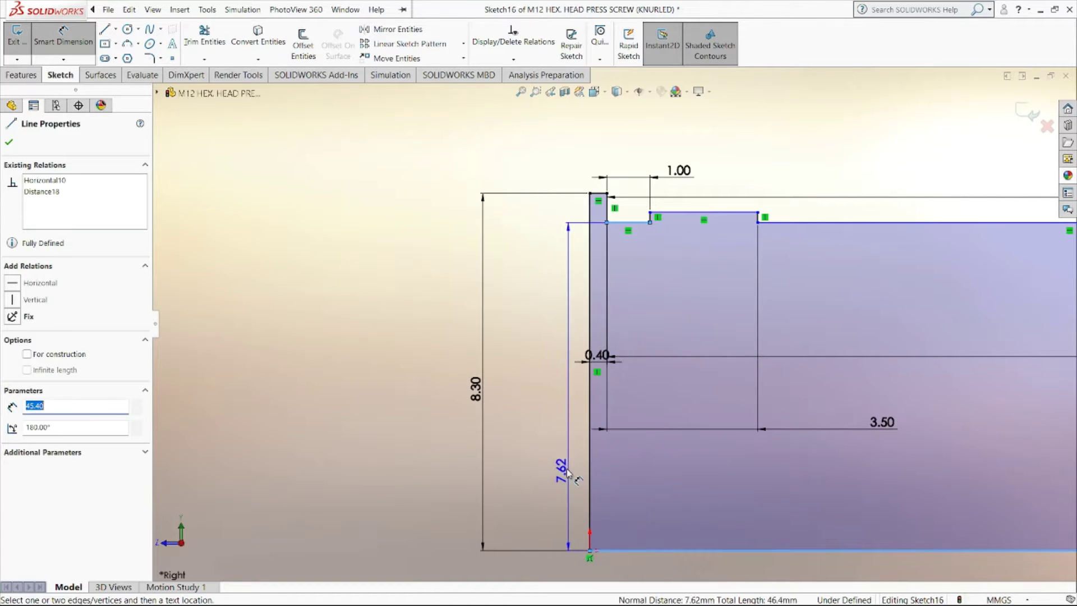
pyautogui.click(563, 473)
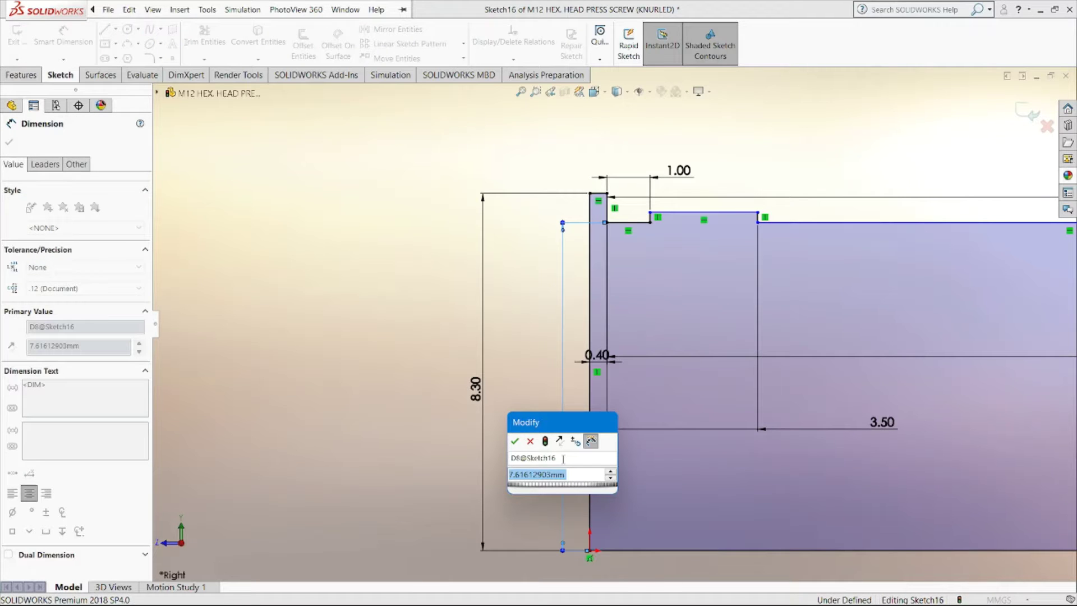
pyautogui.write('11.1')
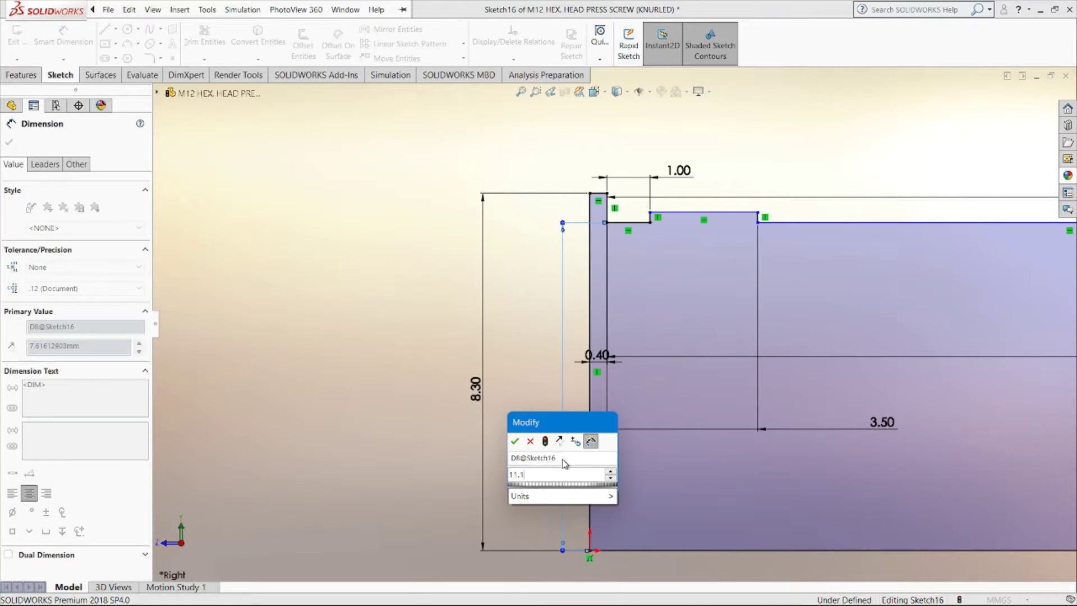
pyautogui.write('0/2')
pyautogui.press('Return')
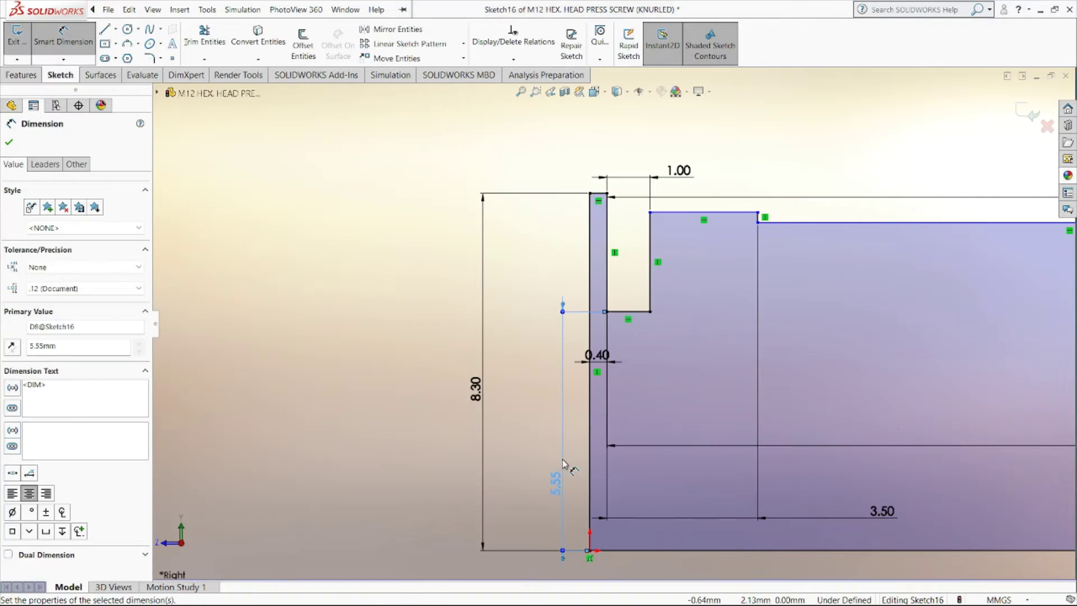
pyautogui.press('Escape')
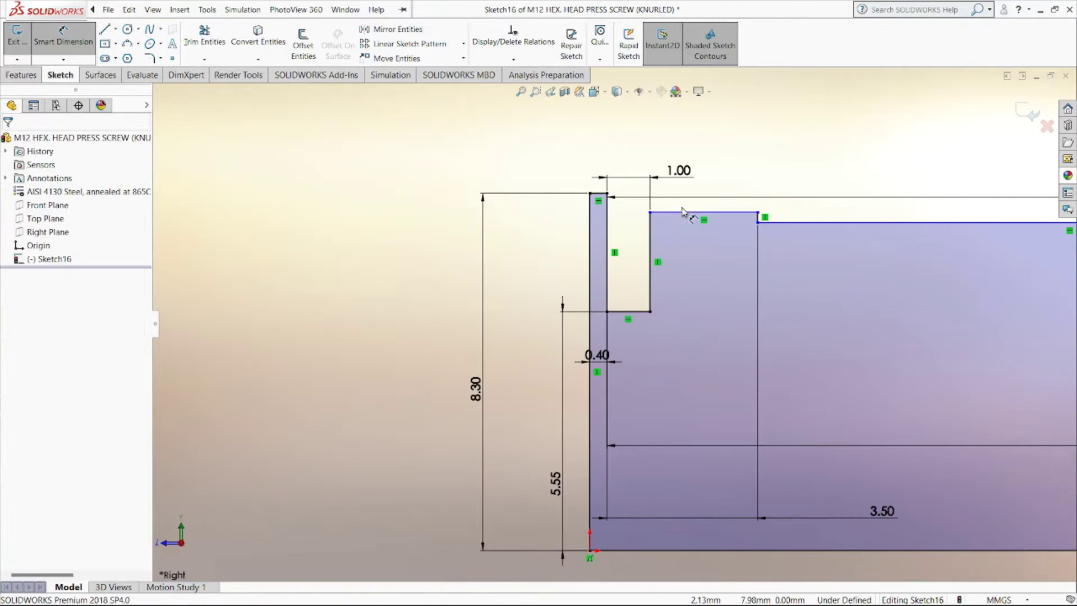
# Step: Dimension the step's top edge to the bottom edge as 11.6/2 (5.80)
pyautogui.click(689, 217)
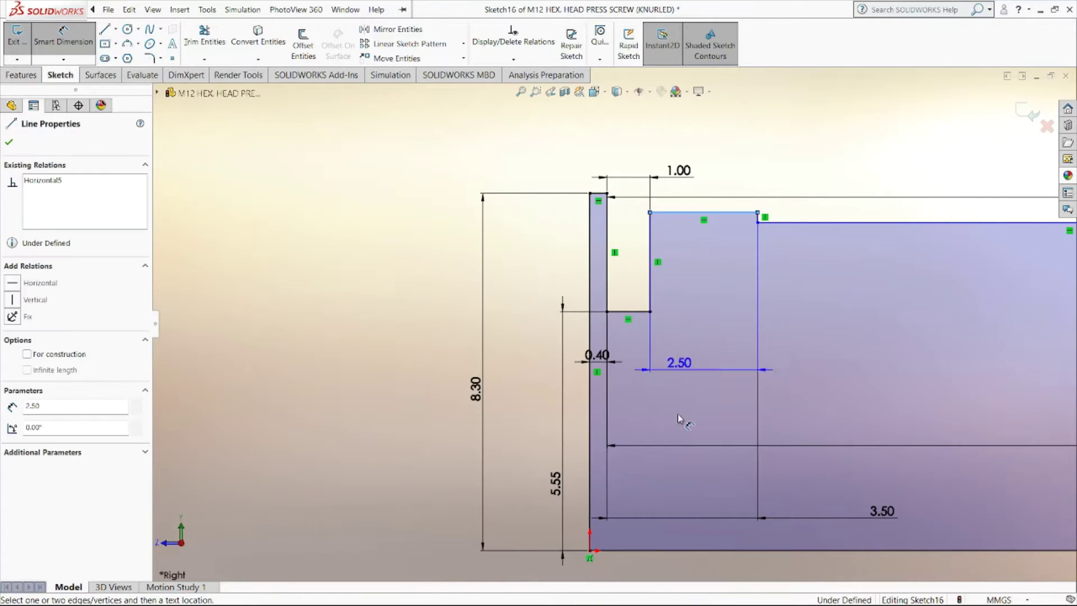
pyautogui.click(664, 552)
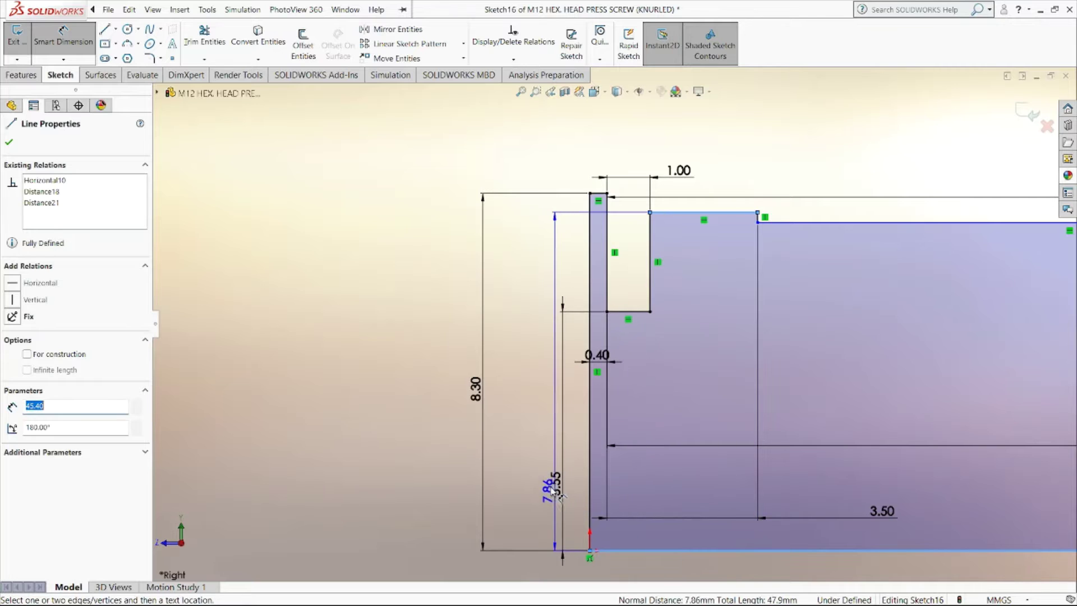
pyautogui.click(521, 432)
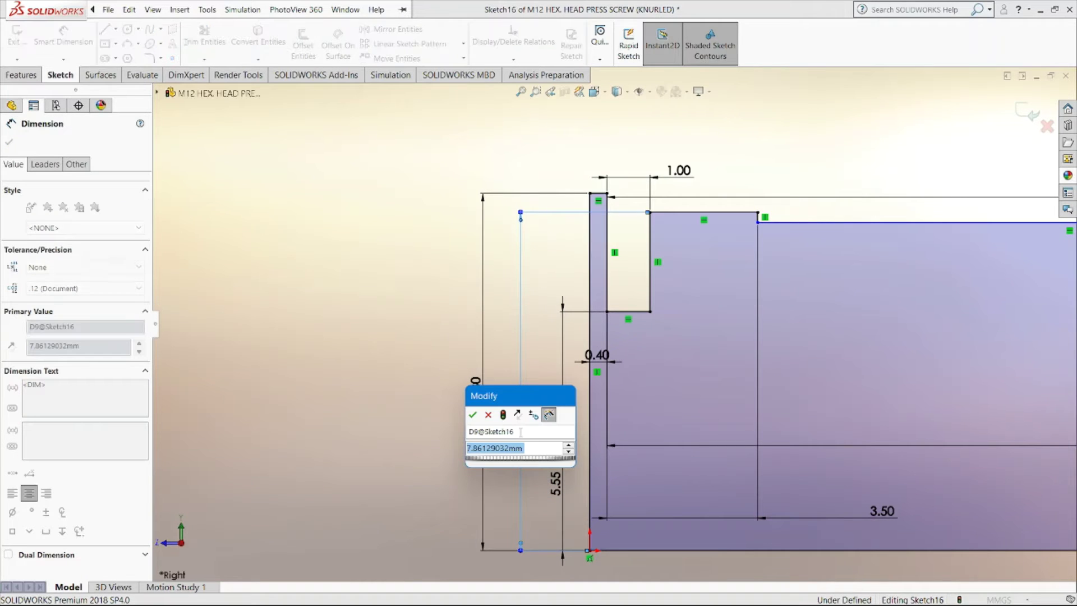
pyautogui.write('11.6')
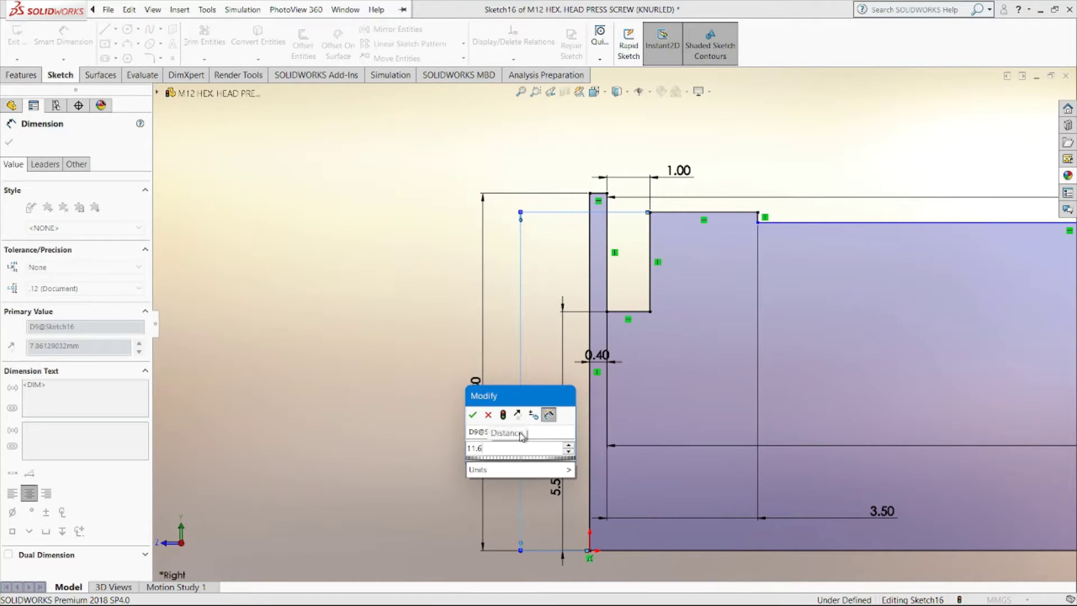
pyautogui.write('/2')
pyautogui.press('Return')
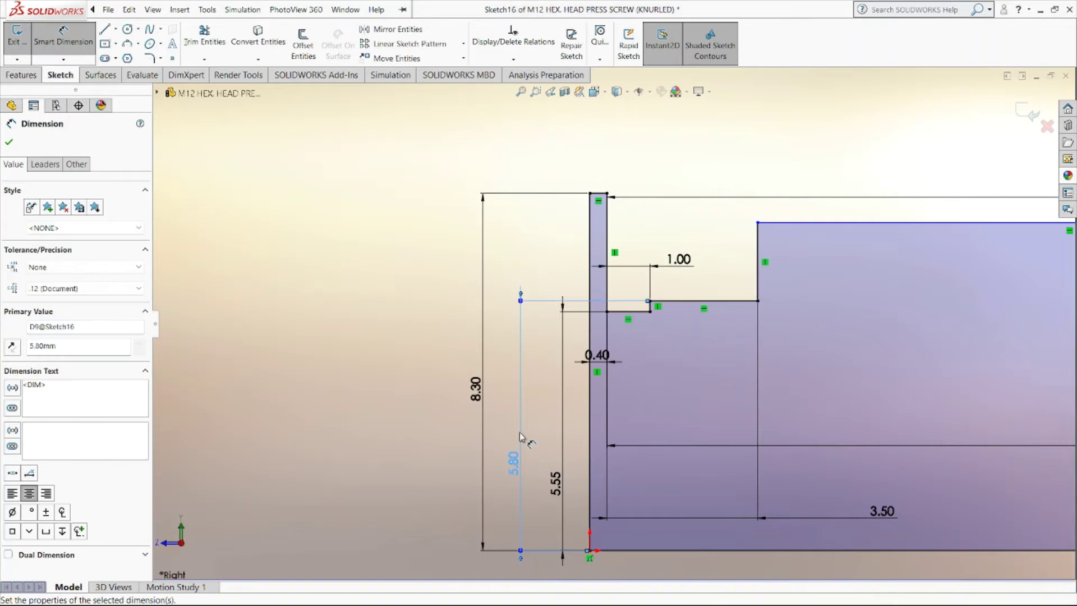
# Step: Add a Horizontal relation between the two step corners, Point6 and Point9
pyautogui.click(512, 59)
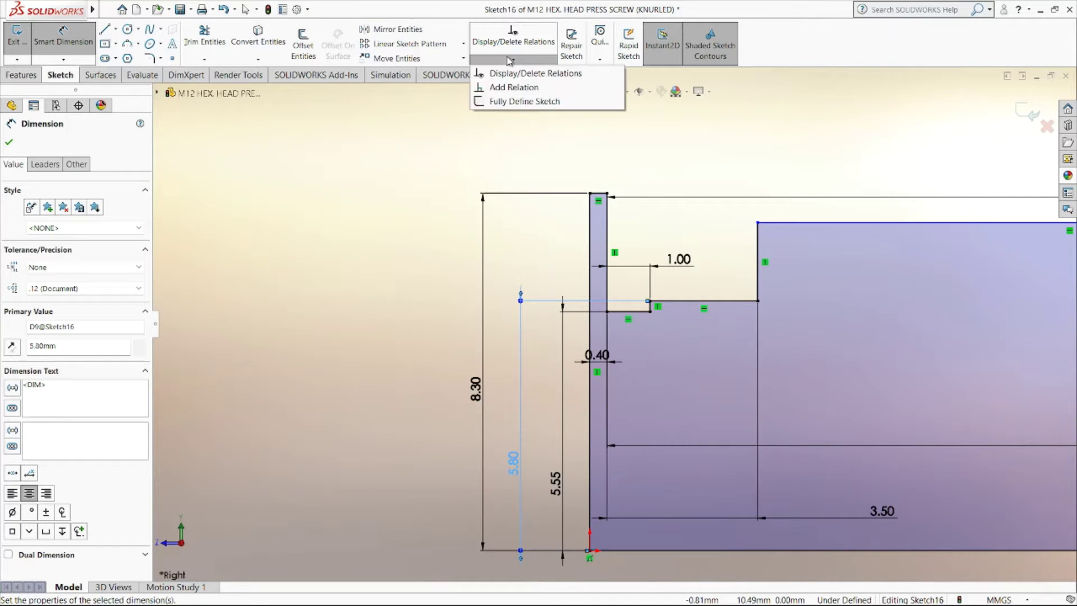
pyautogui.click(512, 93)
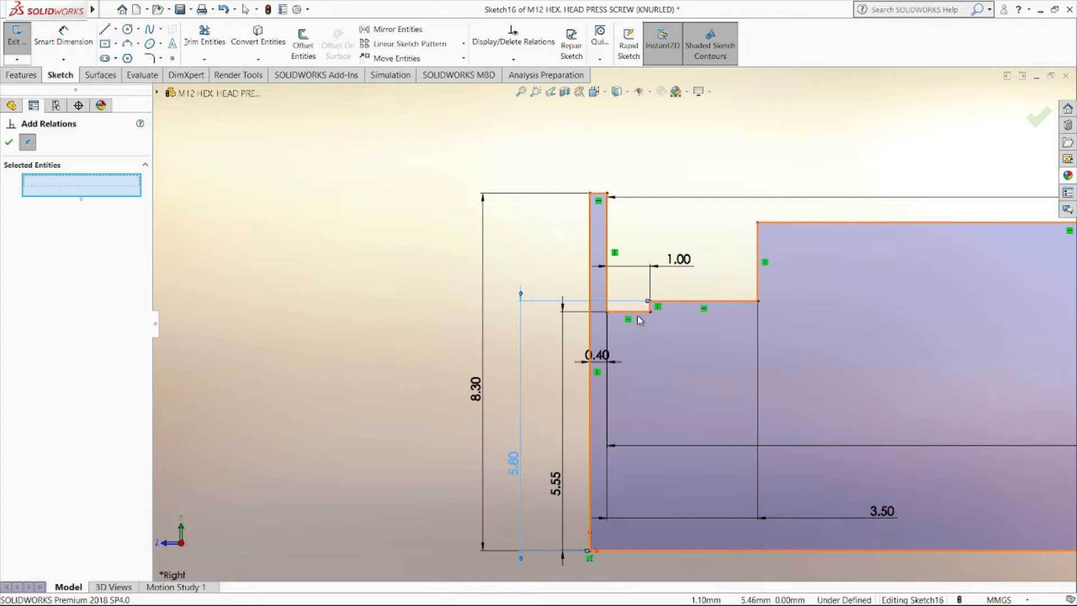
pyautogui.click(638, 312)
pyautogui.click(757, 222)
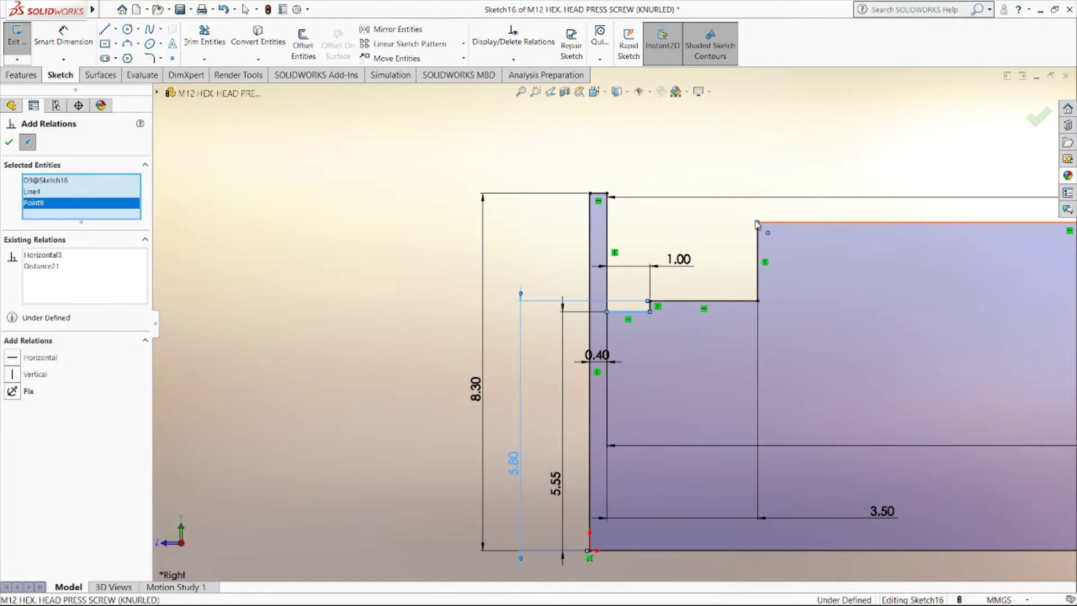
pyautogui.rightClick(78, 210)
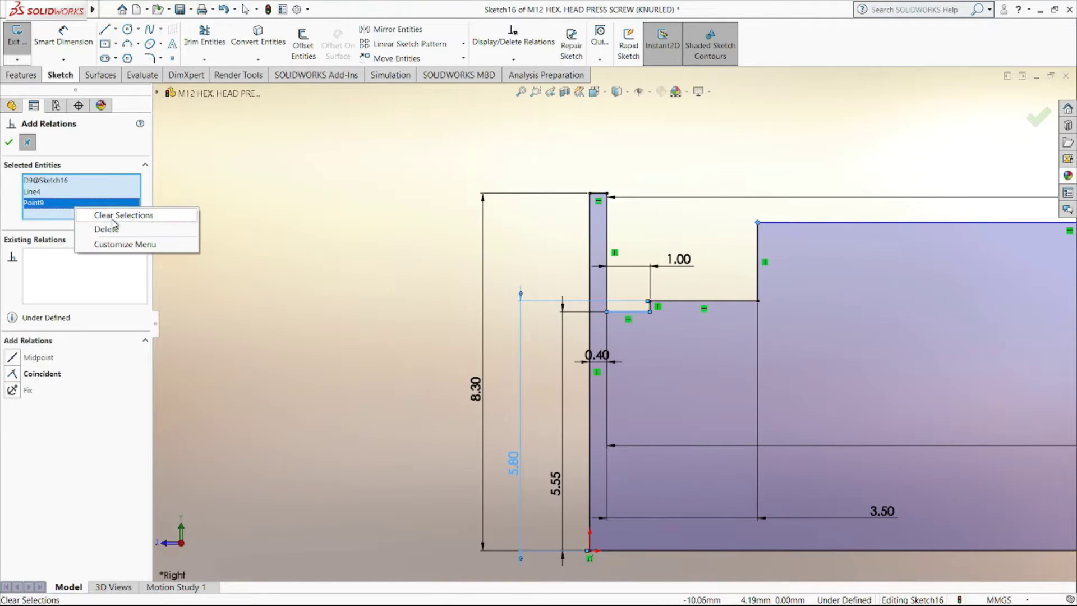
pyautogui.click(103, 215)
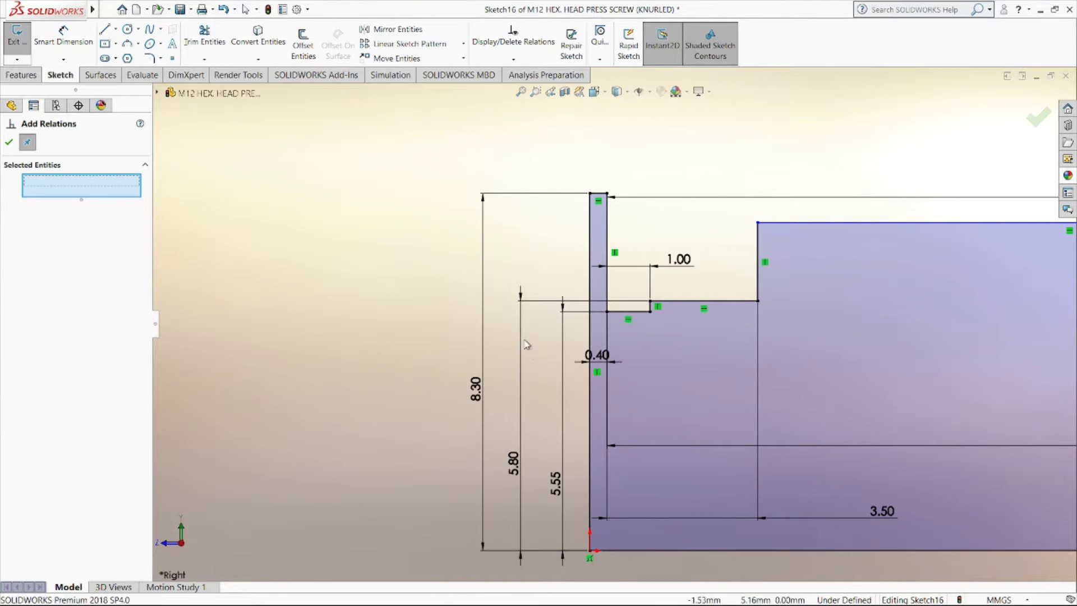
pyautogui.click(650, 311)
pyautogui.click(758, 223)
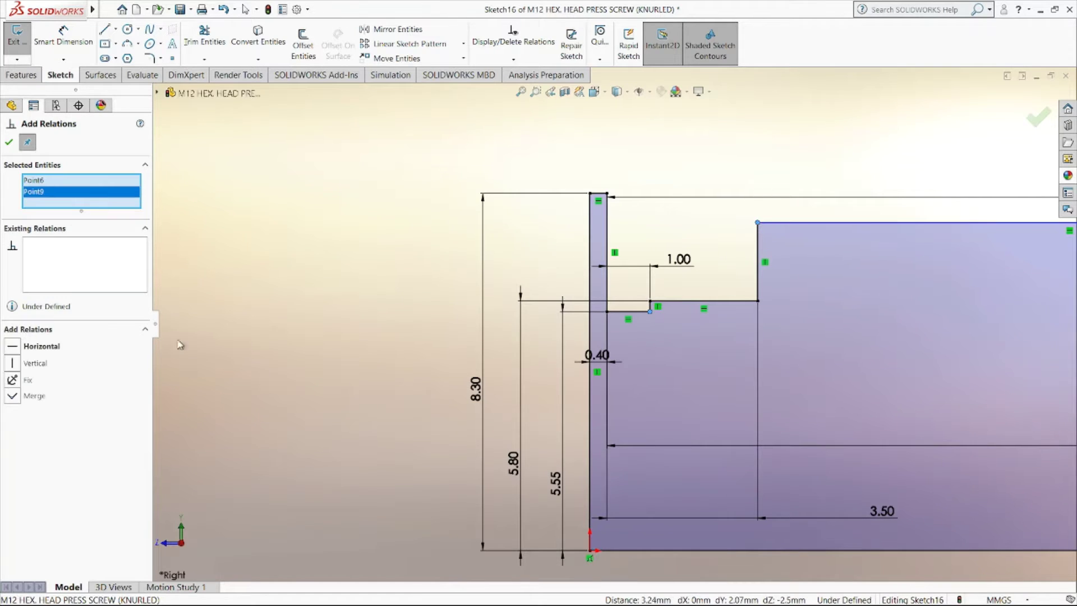
pyautogui.click(14, 348)
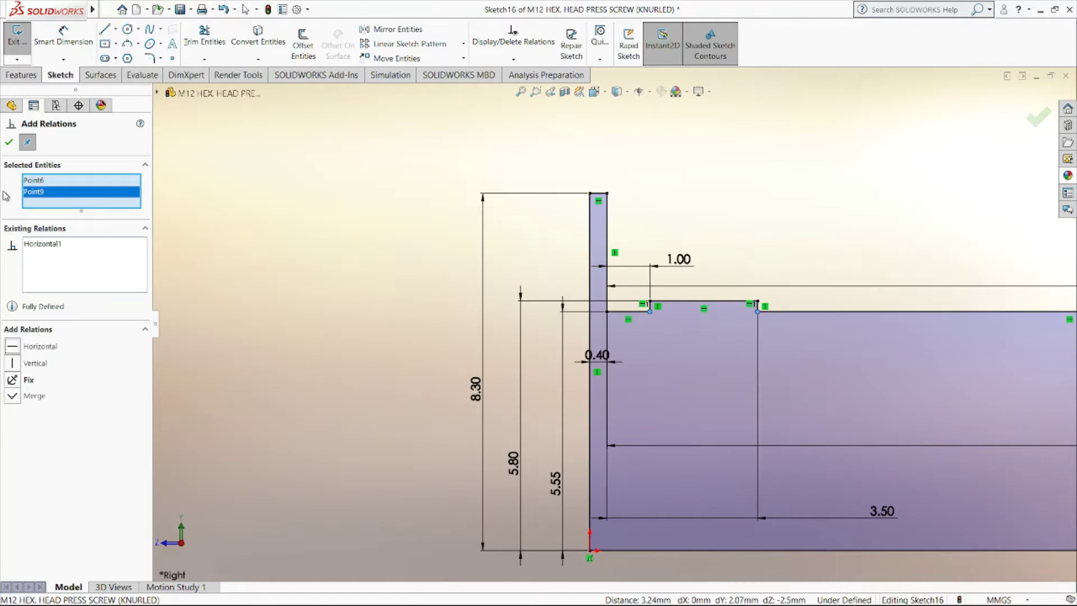
pyautogui.click(10, 142)
pyautogui.scroll(2, 477, 258)
# Step: Move the 0.40 dimension from the crowded head area to below the profile
pyautogui.scroll(2, 505, 275)
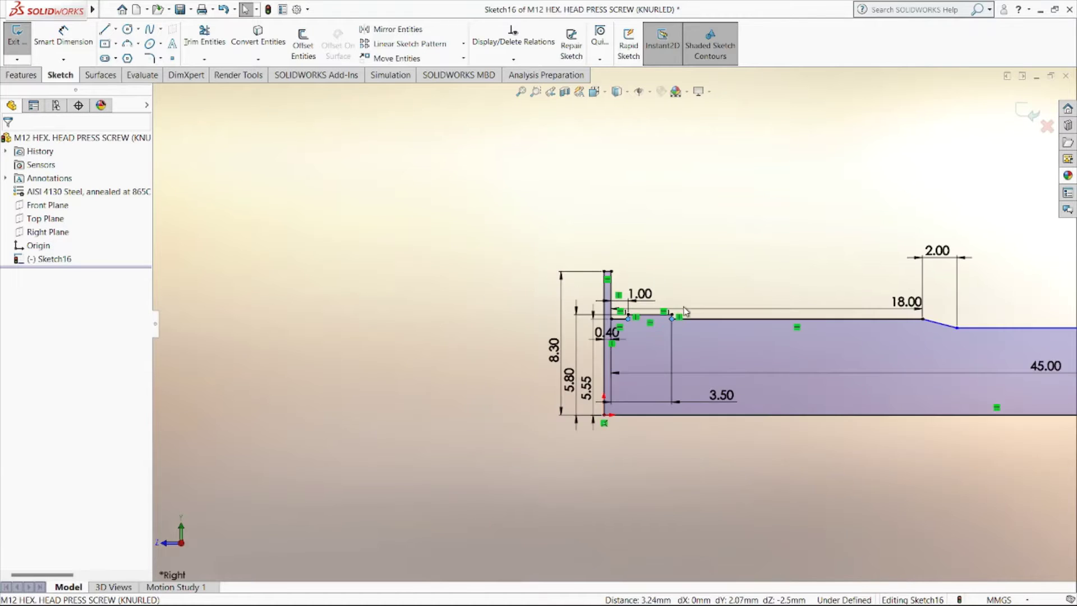
pyautogui.scroll(2, 617, 336)
pyautogui.scroll(-2, 695, 418)
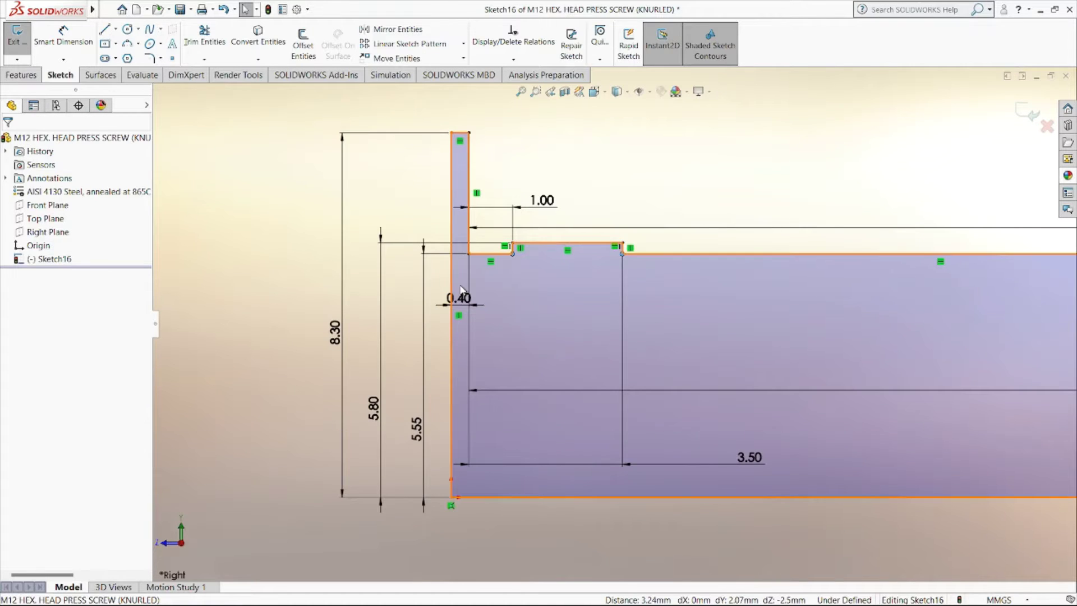
pyautogui.moveTo(461, 303); pyautogui.dragTo(450, 580)
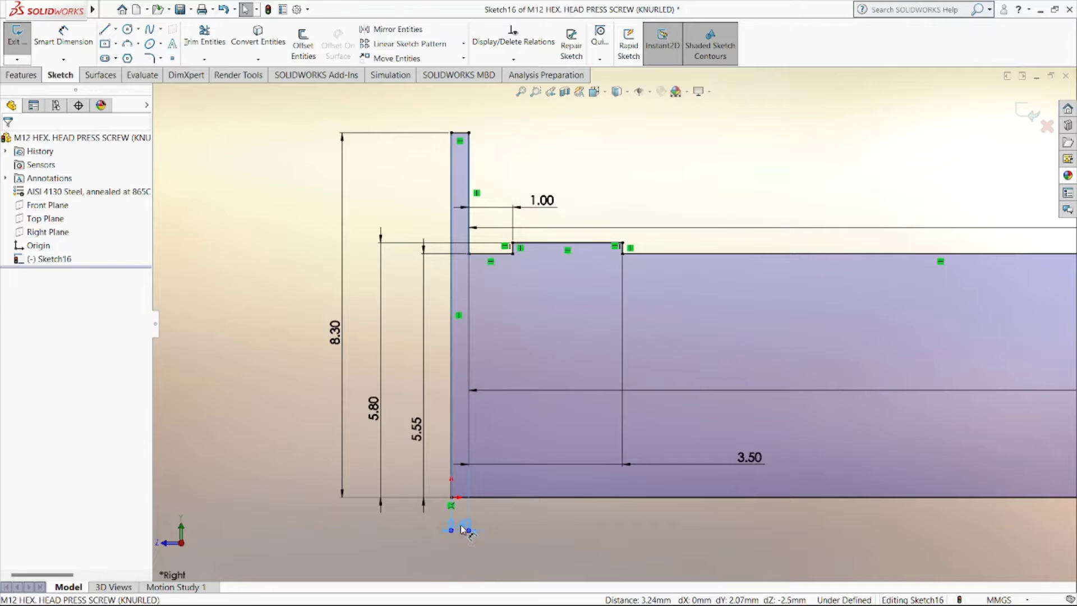
pyautogui.moveTo(463, 529); pyautogui.dragTo(462, 528)
pyautogui.click(524, 539)
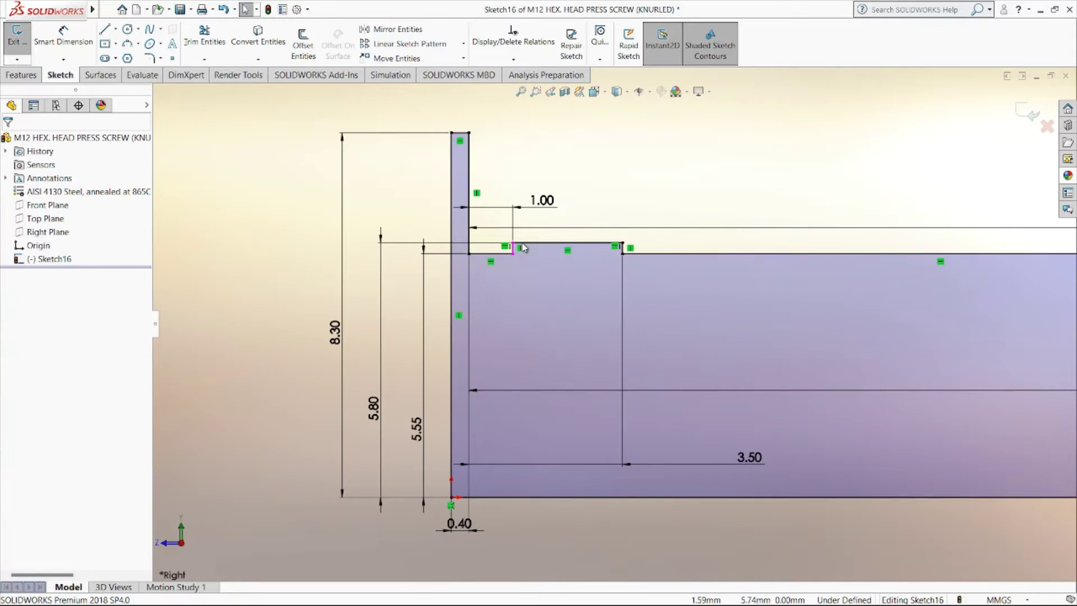
# Step: Move the 3.50 dimension above the profile and zoom out to see the whole sketch
pyautogui.scroll(2, 522, 248)
pyautogui.scroll(-3, 584, 280)
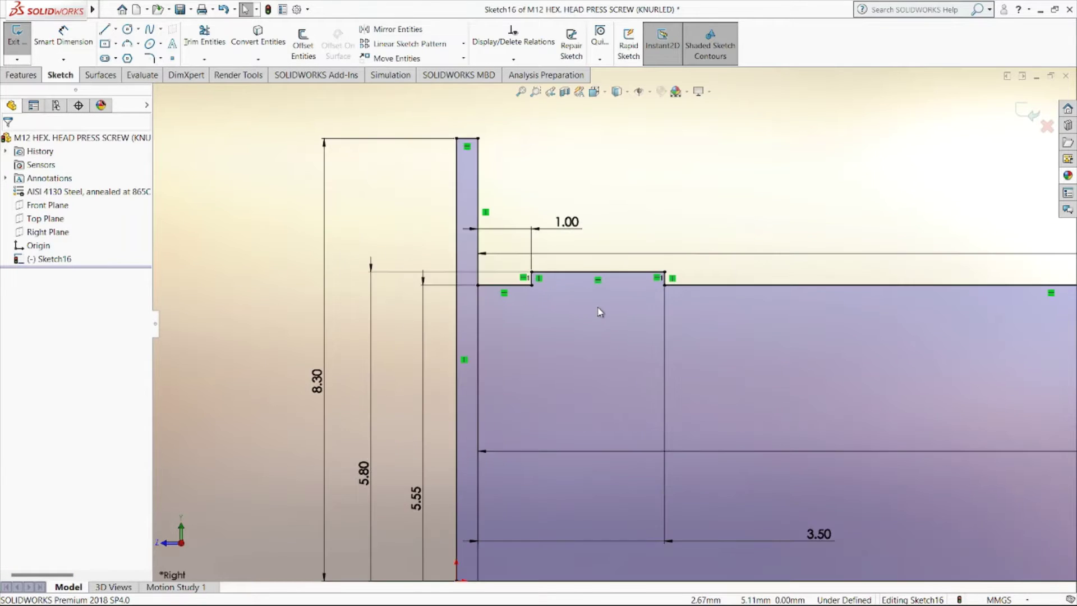
pyautogui.scroll(1, 614, 330)
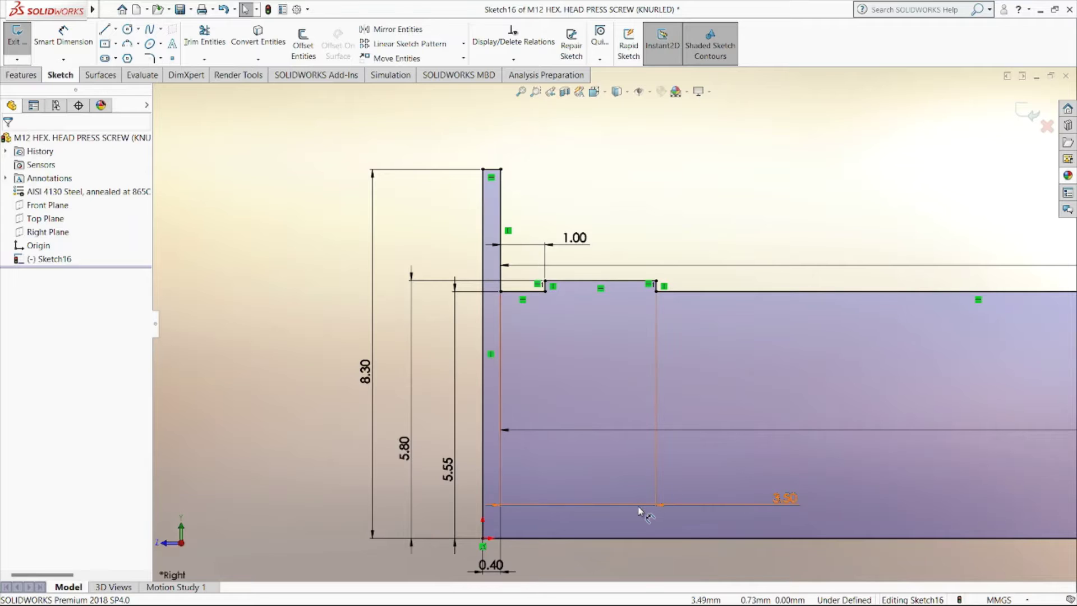
pyautogui.moveTo(640, 506); pyautogui.dragTo(628, 501)
pyautogui.click(656, 572)
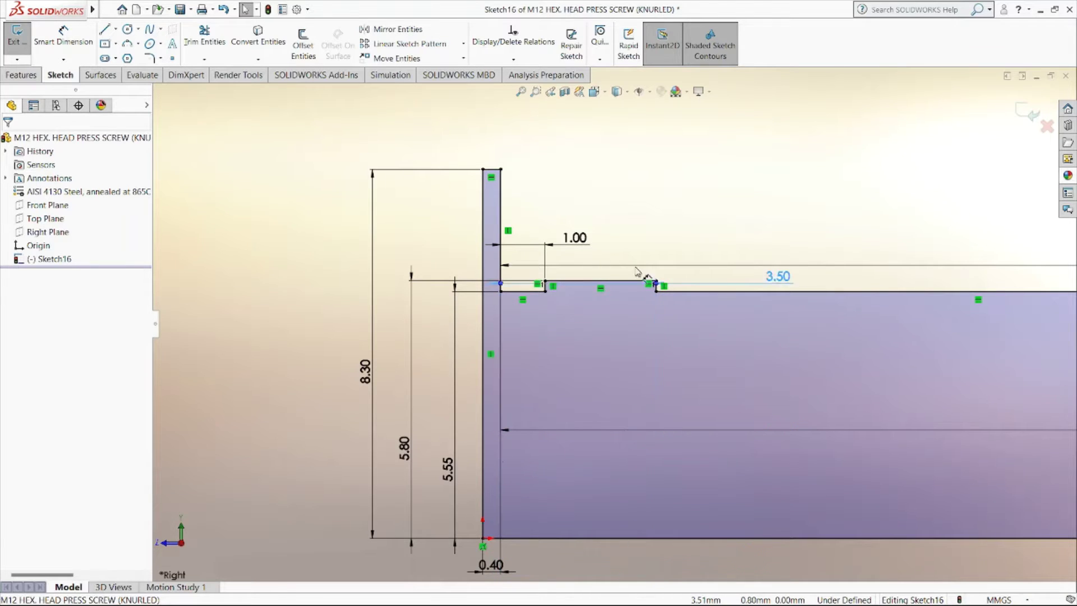
pyautogui.click(795, 186)
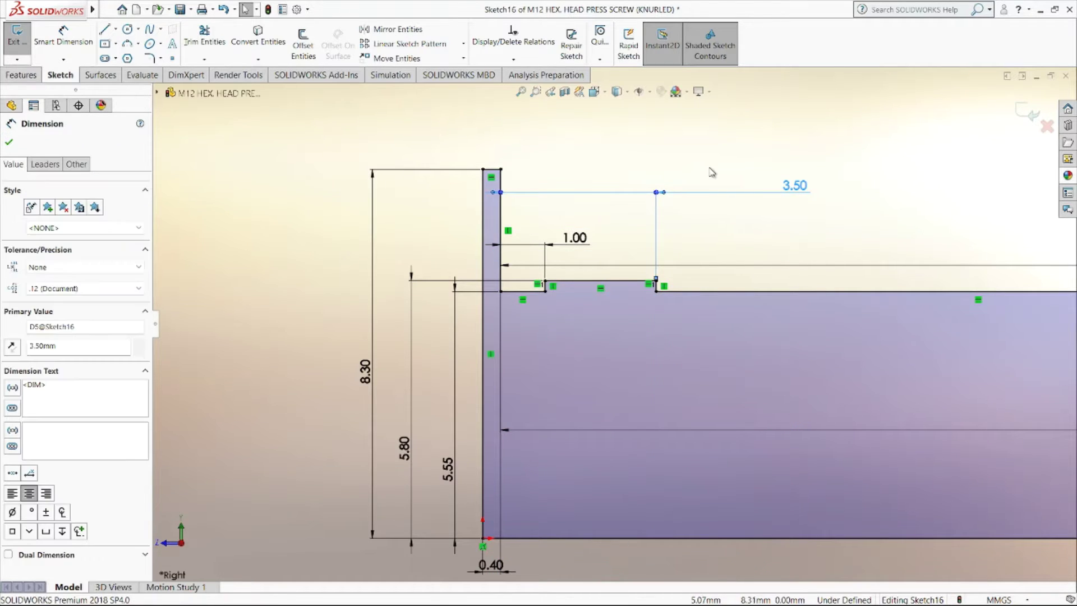
pyautogui.click(703, 219)
pyautogui.scroll(2, 703, 220)
pyautogui.scroll(2, 833, 338)
pyautogui.scroll(1, 859, 332)
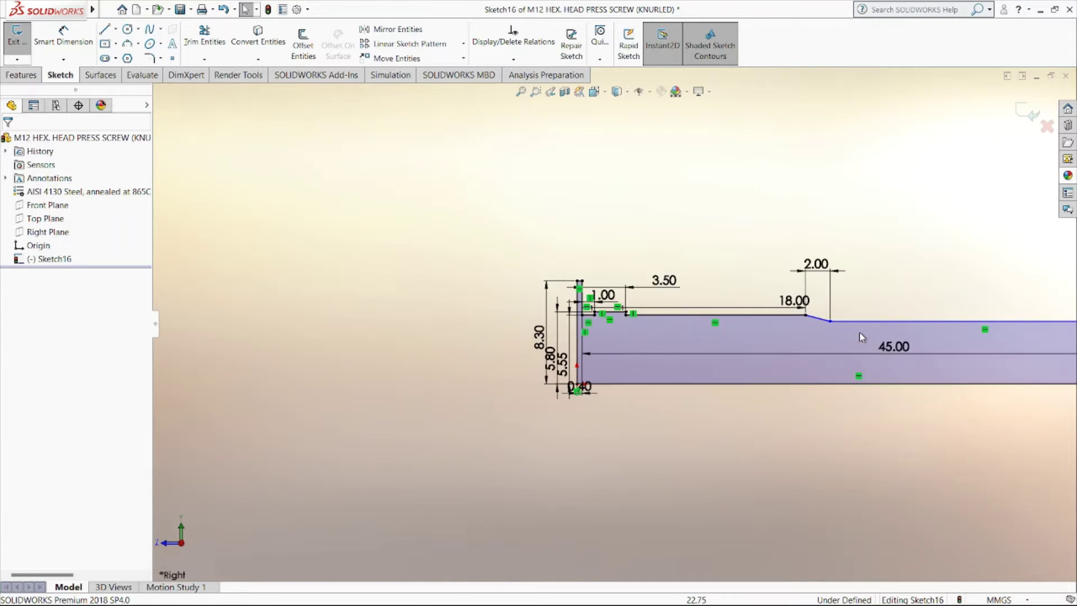
pyautogui.scroll(-1, 859, 332)
pyautogui.scroll(2, 859, 332)
pyautogui.scroll(-2, 859, 332)
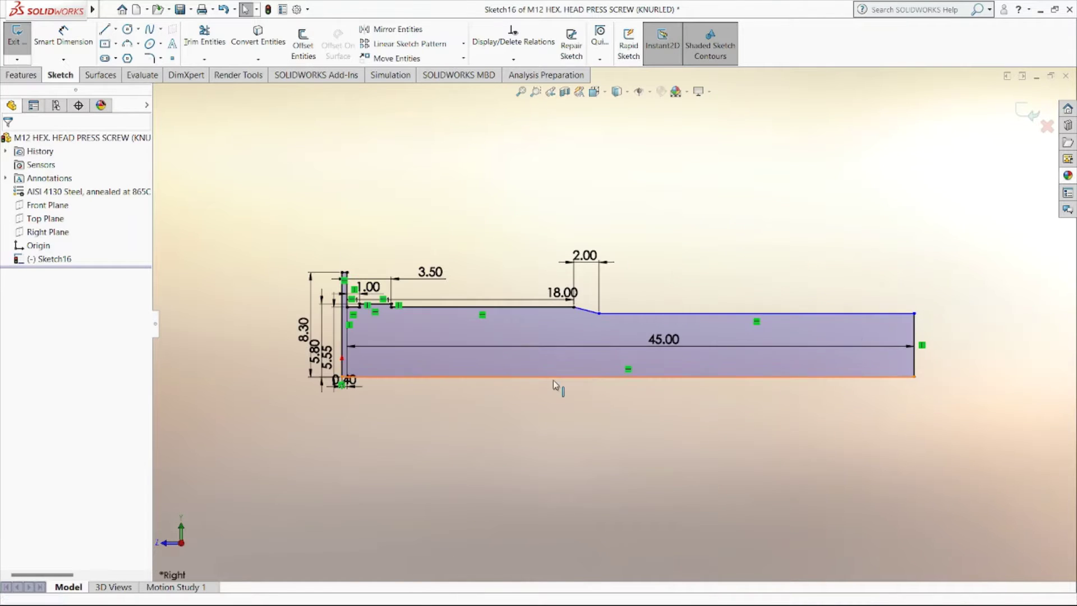
pyautogui.scroll(-1, 553, 381)
pyautogui.scroll(-1, 553, 382)
pyautogui.scroll(2, 553, 372)
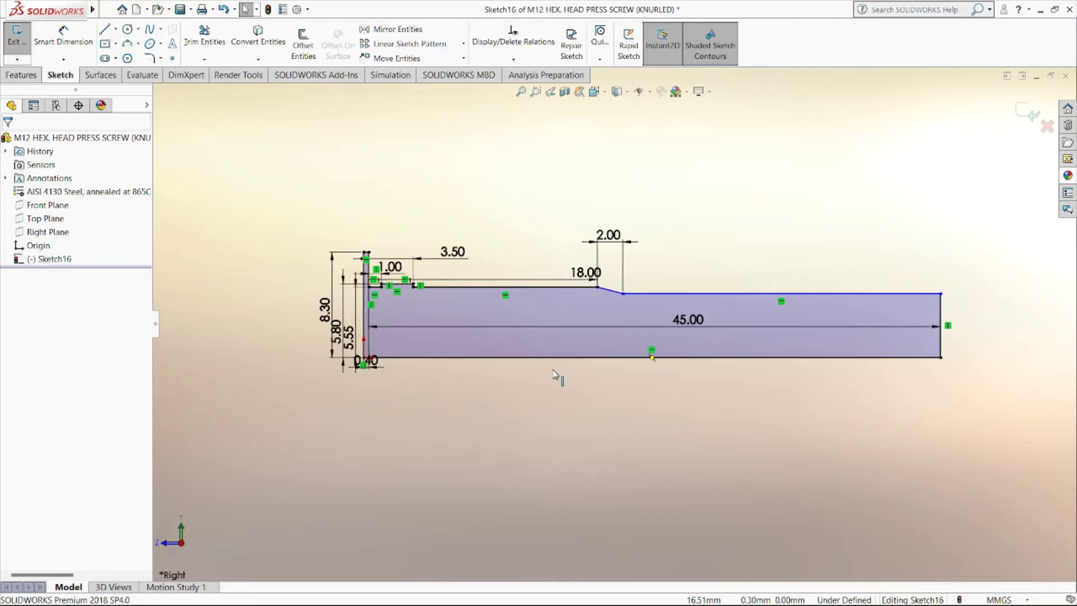
pyautogui.scroll(-1, 553, 374)
pyautogui.scroll(1, 392, 252)
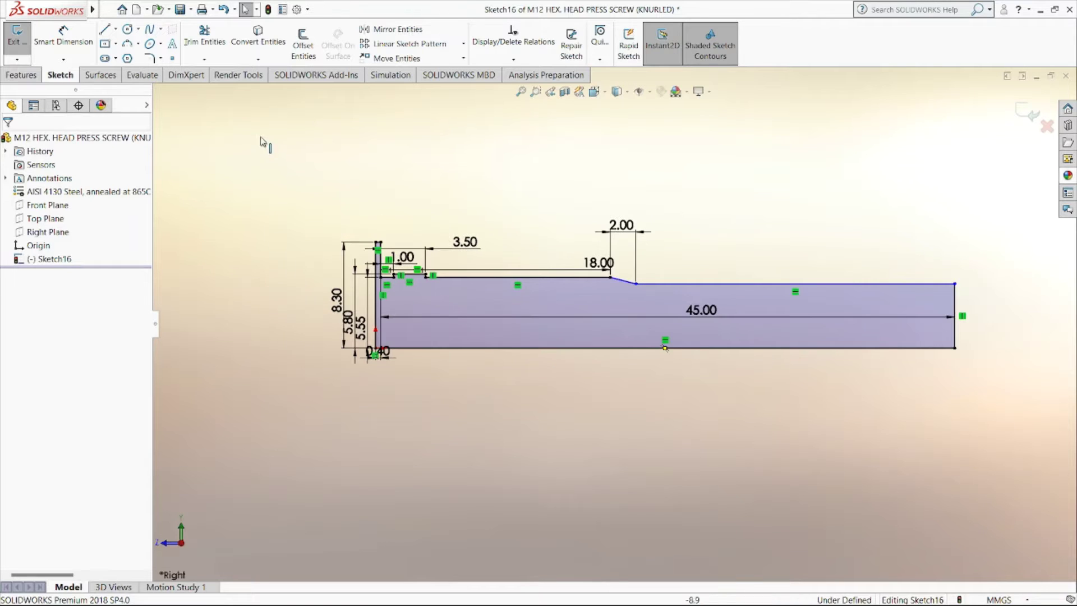
# Step: Add a 1.90 mm × 25° sketch chamfer between the top line and right end line
pyautogui.click(162, 59)
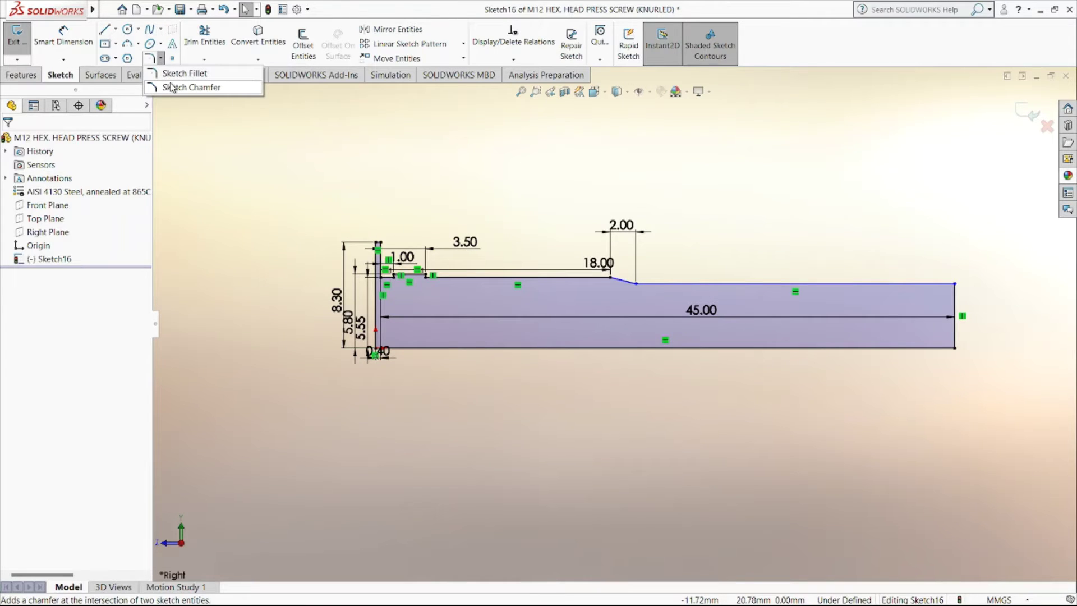
pyautogui.click(171, 87)
pyautogui.scroll(-1, 822, 308)
pyautogui.scroll(-1, 814, 312)
pyautogui.scroll(-1, 858, 303)
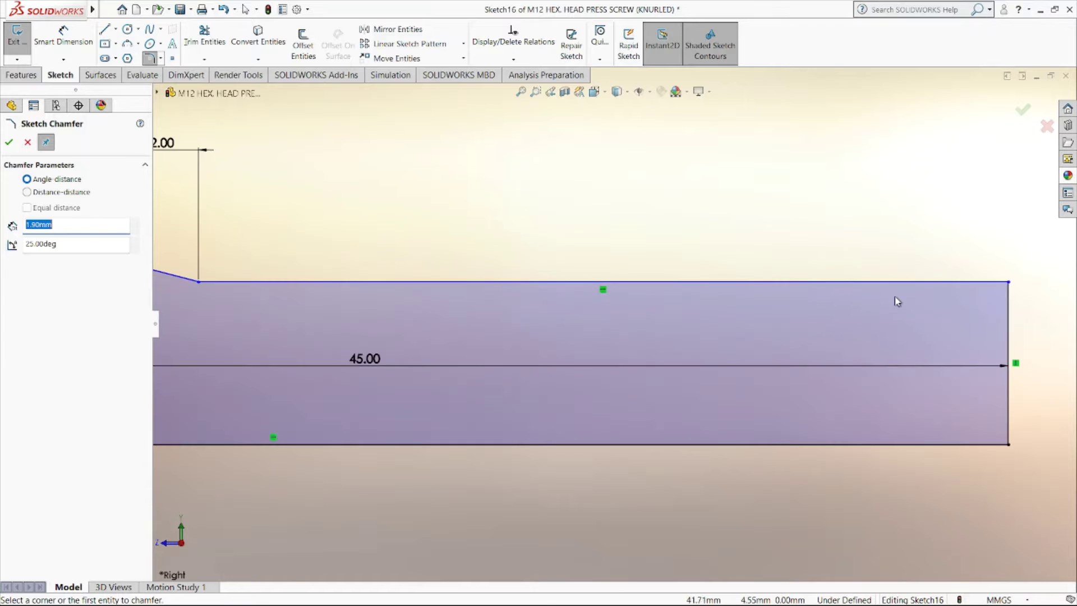
pyautogui.click(940, 281)
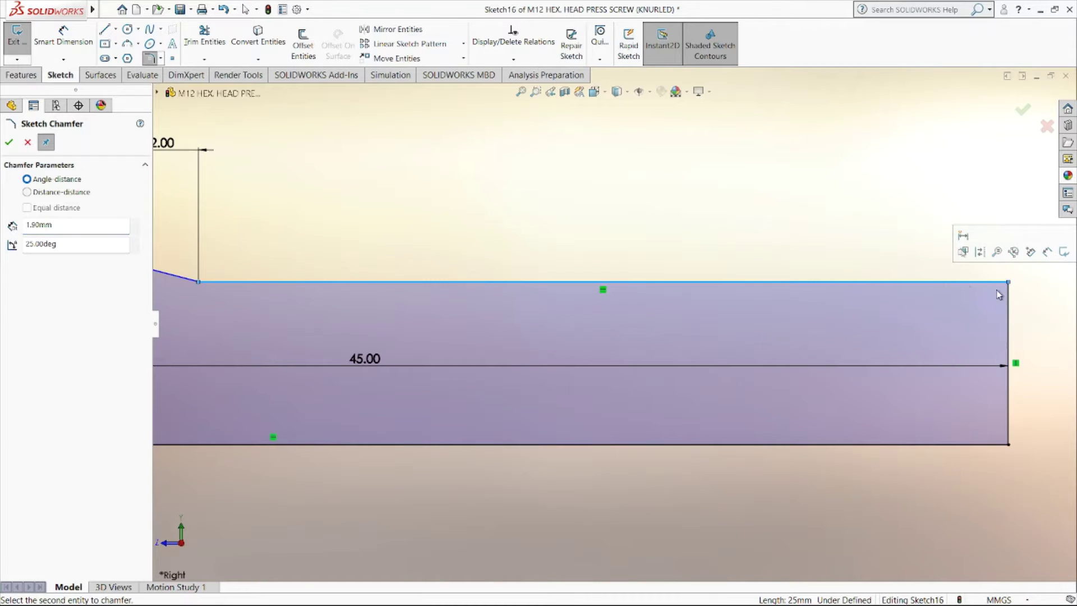
pyautogui.click(1009, 308)
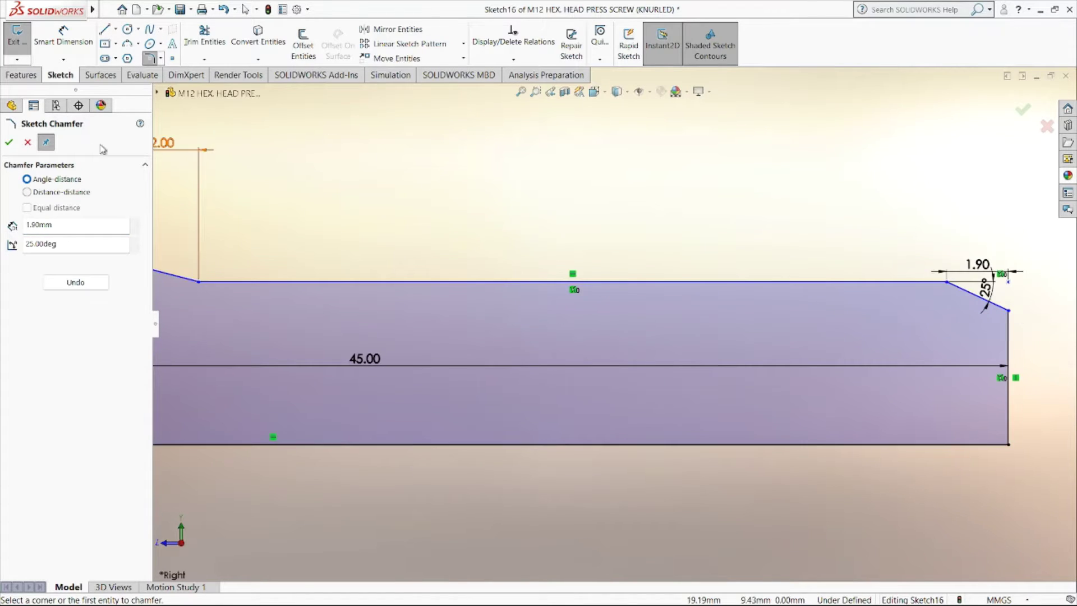
pyautogui.click(9, 142)
# Step: Dimension the right end line to 8.5/2 (4.25 mm)
pyautogui.click(63, 36)
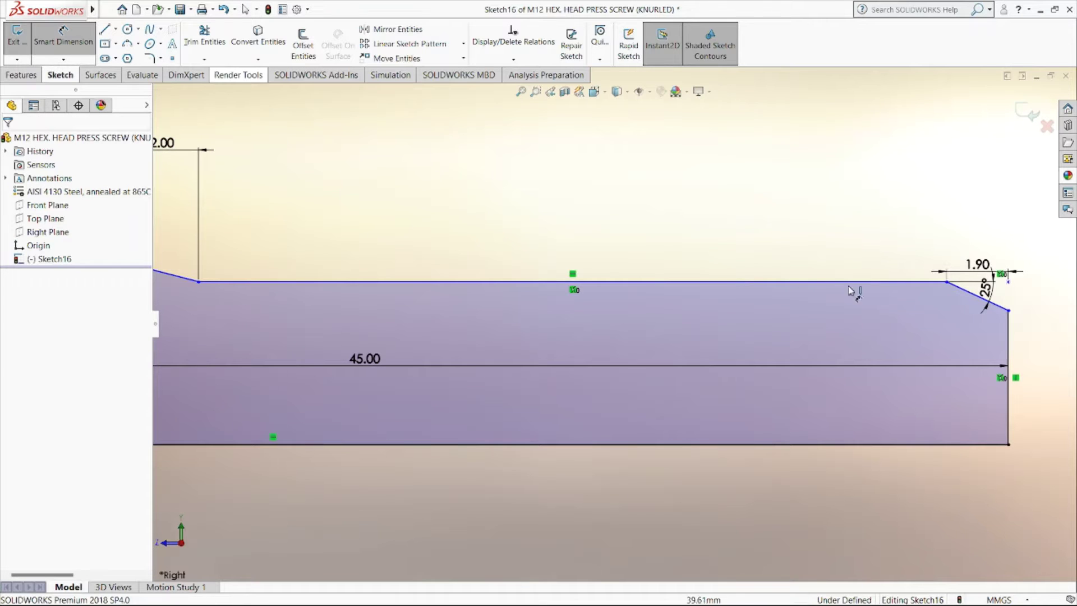
pyautogui.scroll(1, 947, 310)
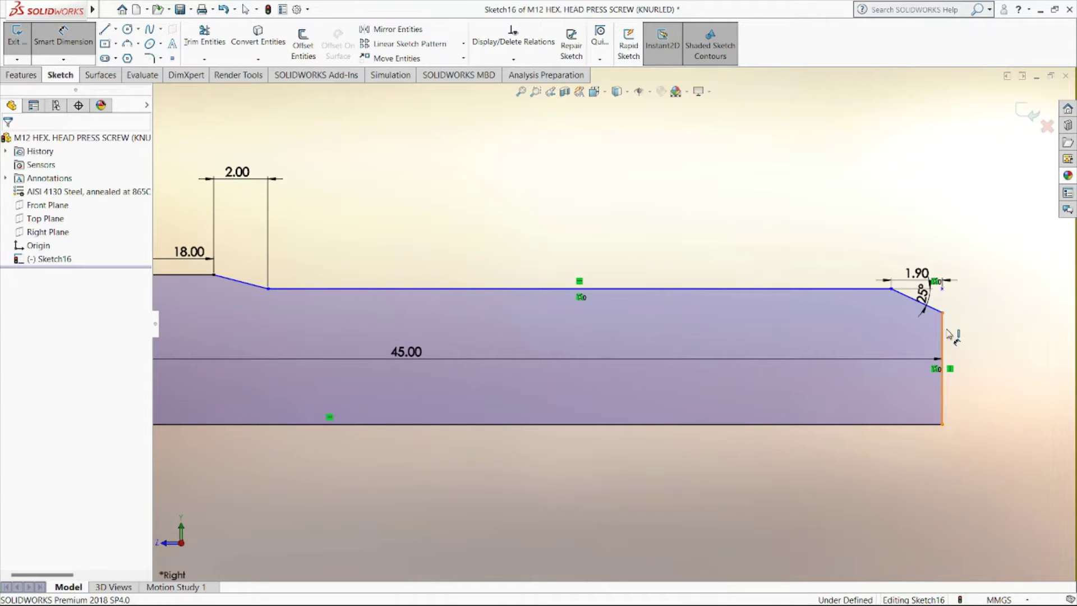
pyautogui.click(945, 335)
pyautogui.click(987, 363)
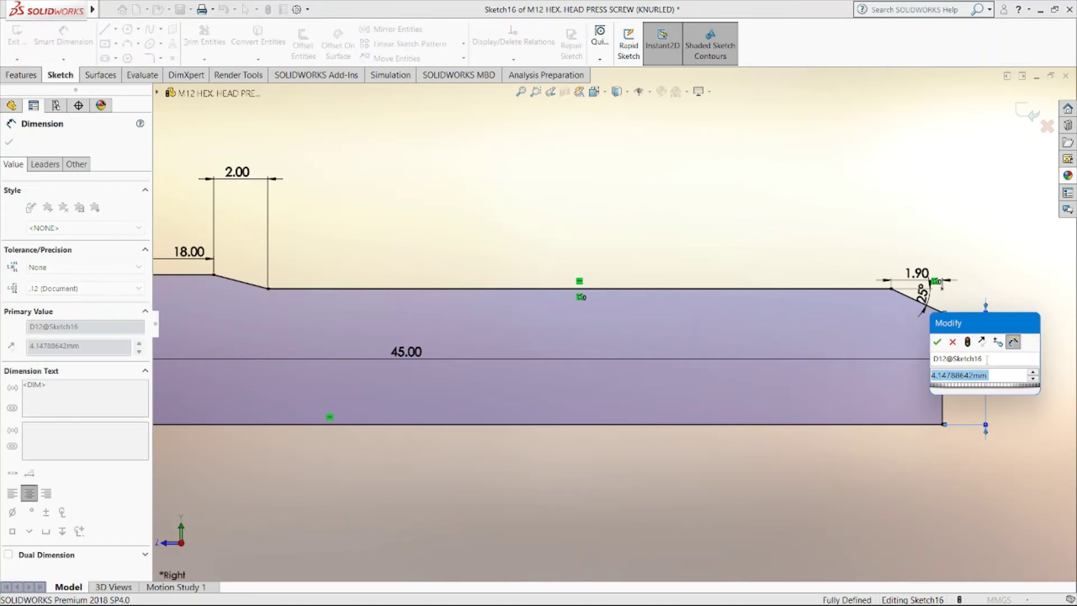
pyautogui.write('8.5')
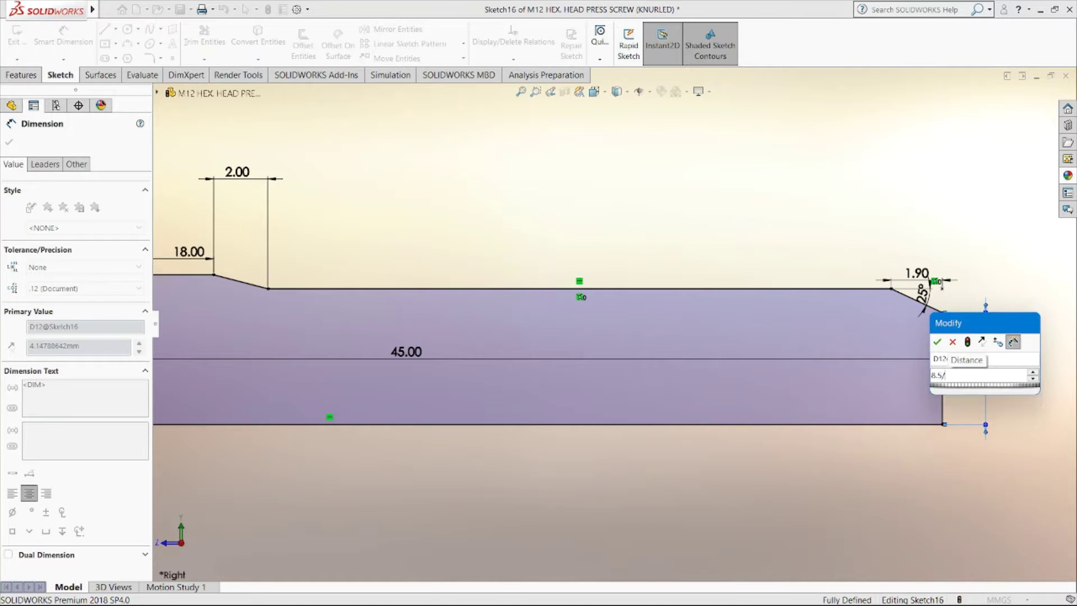
pyautogui.write('/2')
pyautogui.press('Return')
pyautogui.scroll(3, 711, 414)
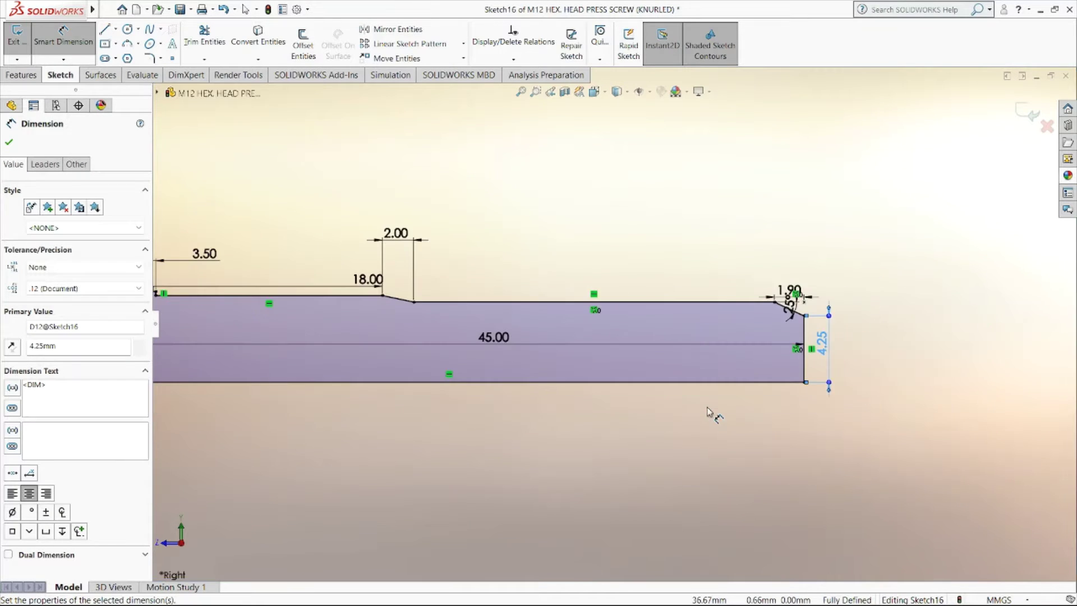
pyautogui.scroll(1, 350, 434)
pyautogui.scroll(-1, 488, 373)
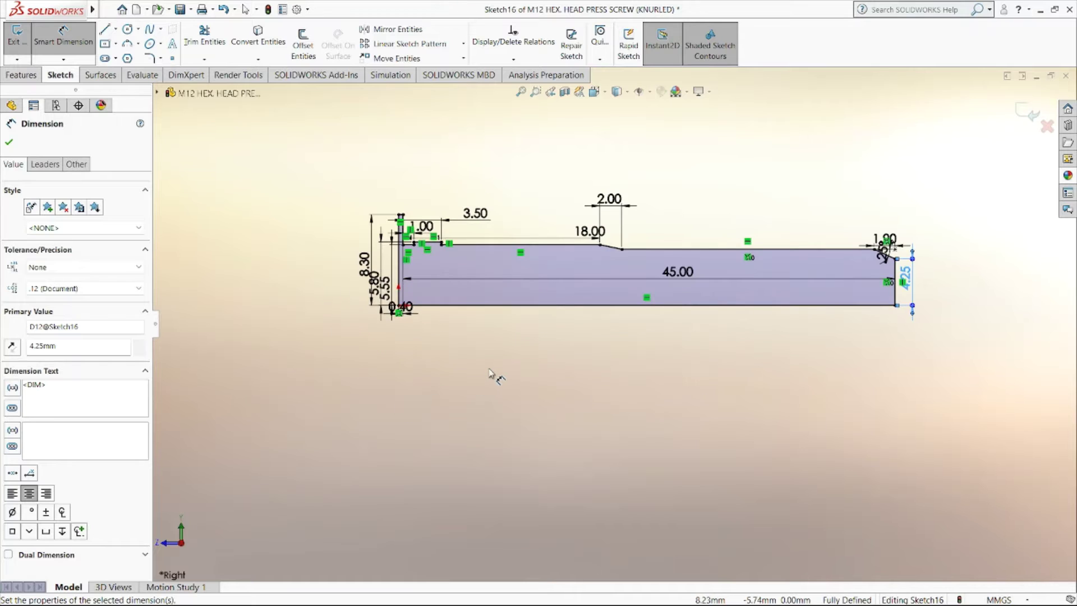
pyautogui.click(492, 373)
# Step: Move the 25° angle dimension clear of the chamfer
pyautogui.scroll(-1, 507, 367)
pyautogui.scroll(1, 509, 352)
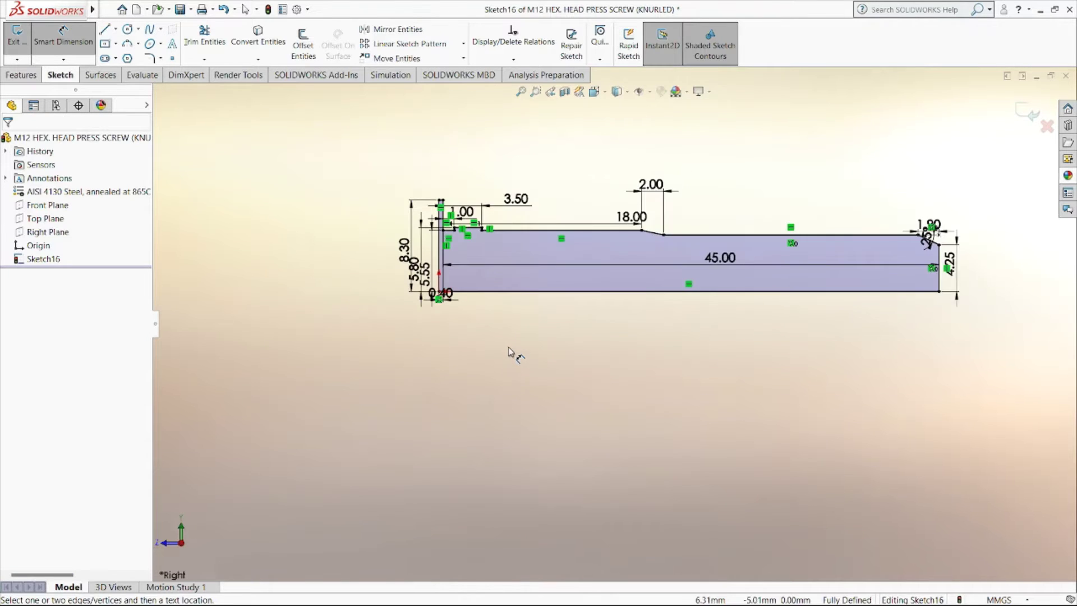
pyautogui.scroll(-1, 931, 236)
pyautogui.scroll(-1, 903, 253)
pyautogui.scroll(-1, 872, 270)
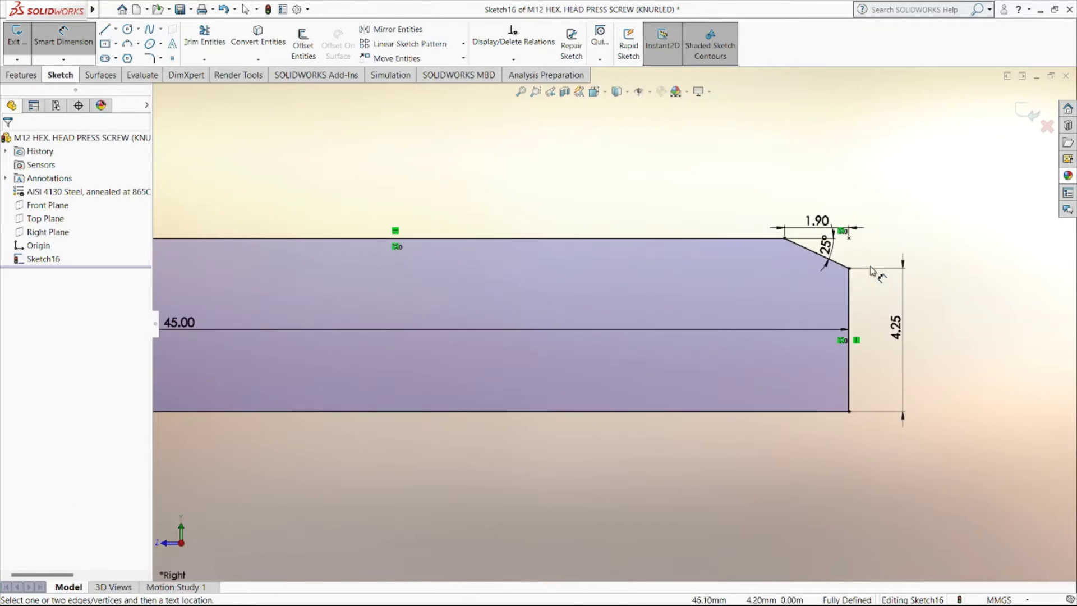
pyautogui.moveTo(837, 247); pyautogui.dragTo(1015, 272)
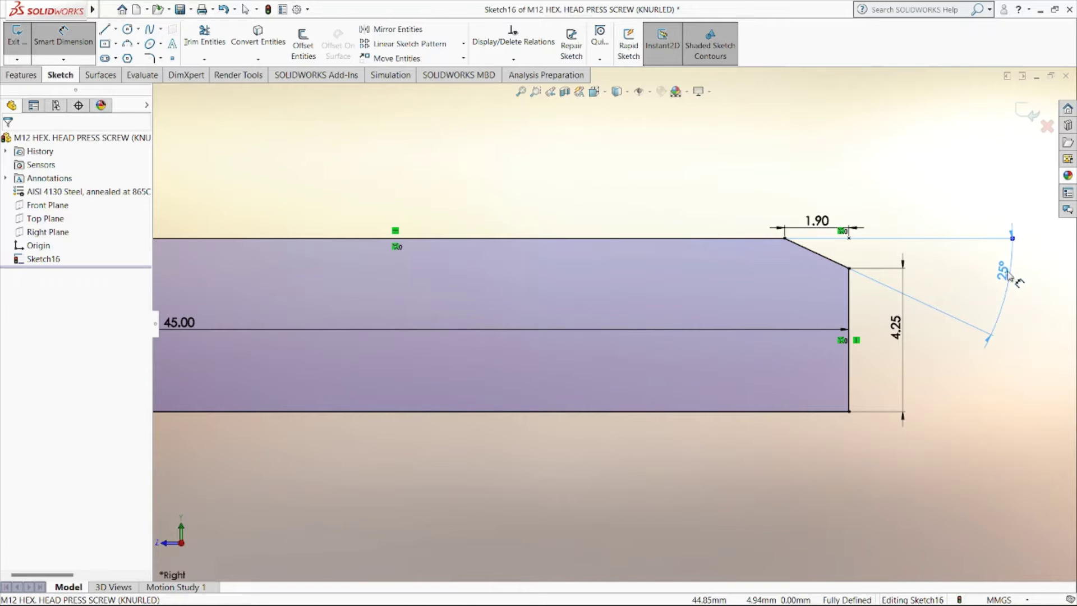
pyautogui.click(933, 254)
# Step: Move the 45.00 dimension below the profile and review the fully defined sketch
pyautogui.scroll(1, 422, 365)
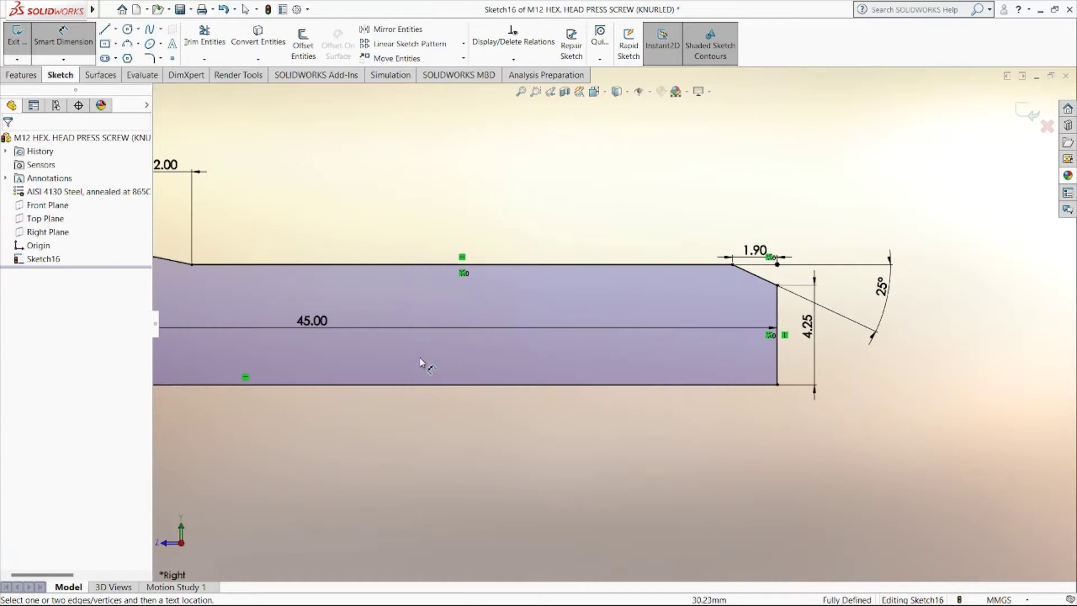
pyautogui.scroll(1, 344, 359)
pyautogui.scroll(2, 344, 360)
pyautogui.scroll(-1, 348, 356)
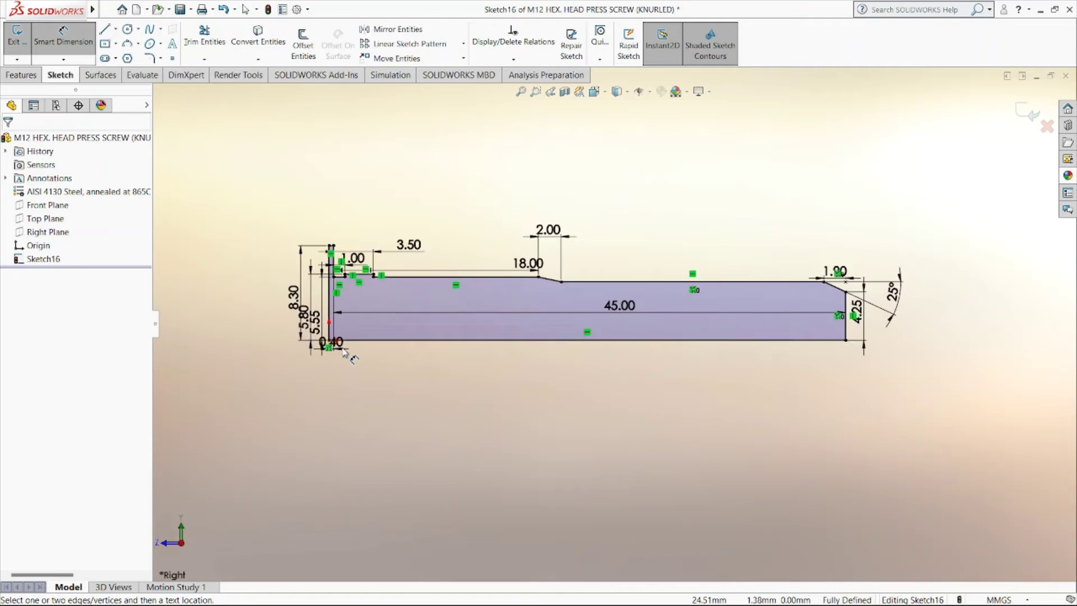
pyautogui.scroll(-1, 392, 342)
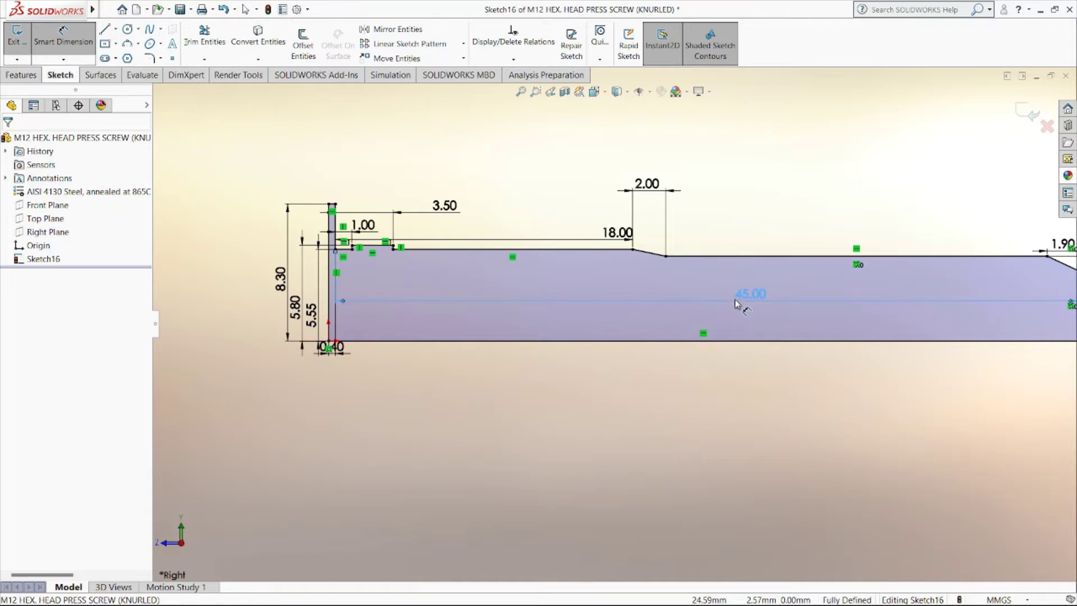
pyautogui.moveTo(737, 303); pyautogui.dragTo(730, 377)
pyautogui.click(607, 403)
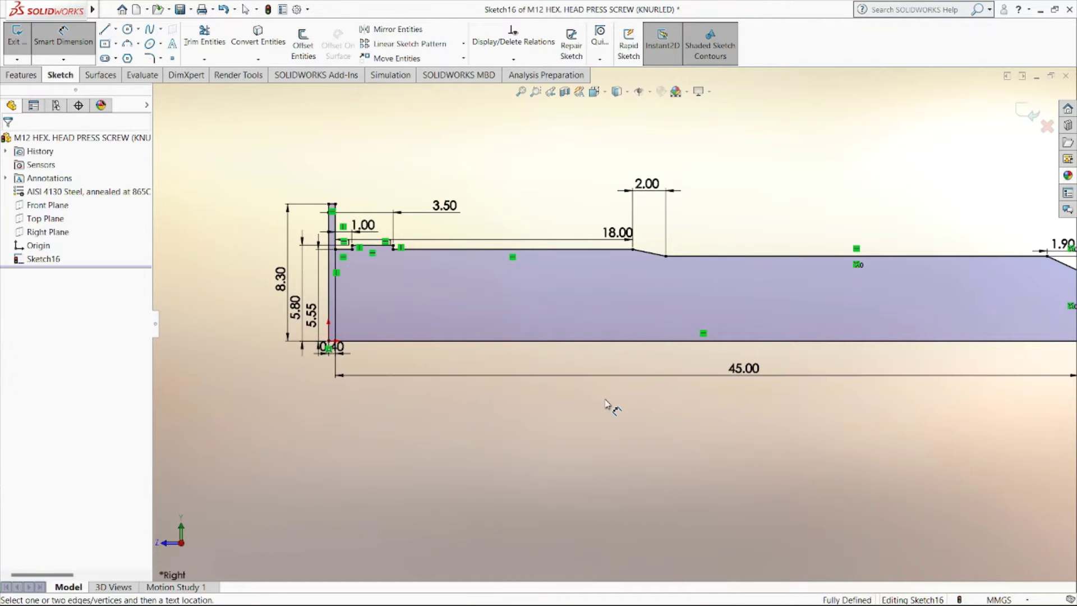
pyautogui.scroll(1, 611, 408)
pyautogui.scroll(-1, 471, 314)
pyautogui.scroll(-1, 396, 255)
pyautogui.scroll(-1, 397, 255)
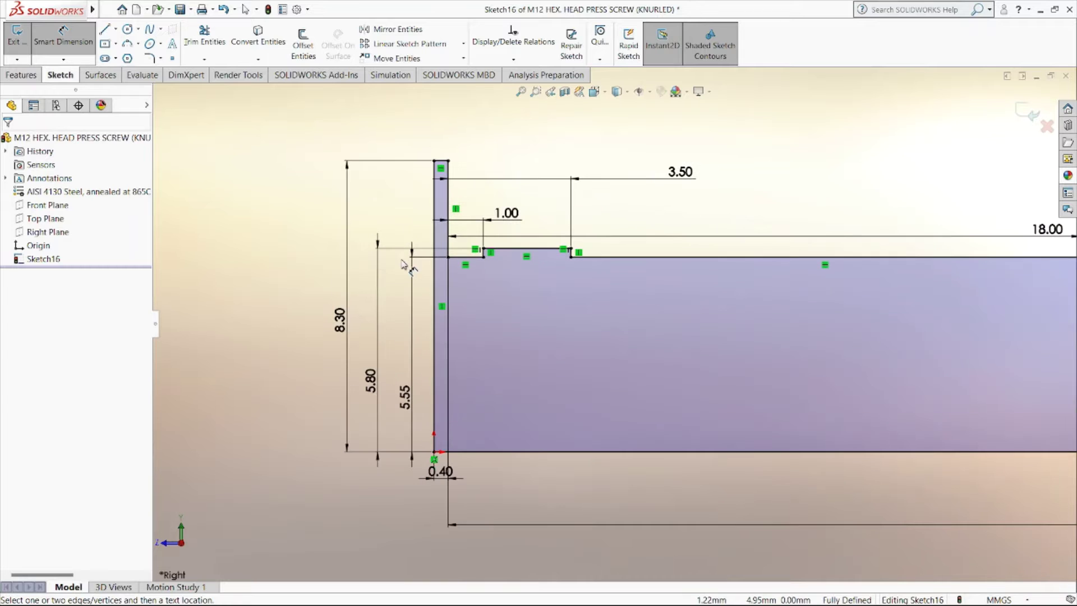
pyautogui.scroll(-1, 490, 388)
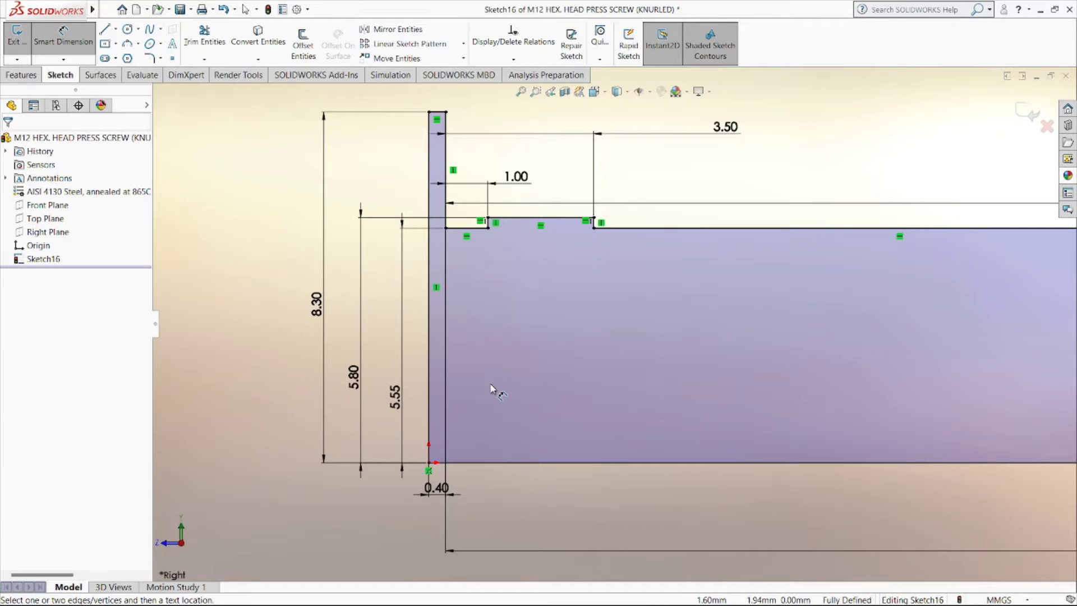
pyautogui.scroll(1, 630, 288)
pyautogui.scroll(2, 628, 286)
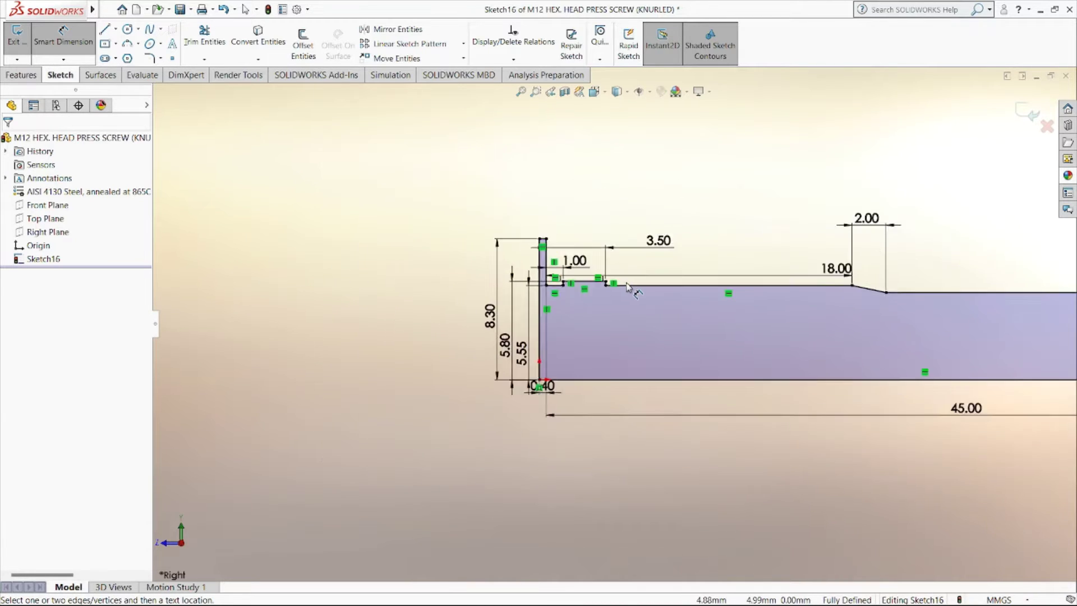
pyautogui.scroll(1, 628, 286)
pyautogui.scroll(1, 645, 292)
pyautogui.scroll(-1, 917, 320)
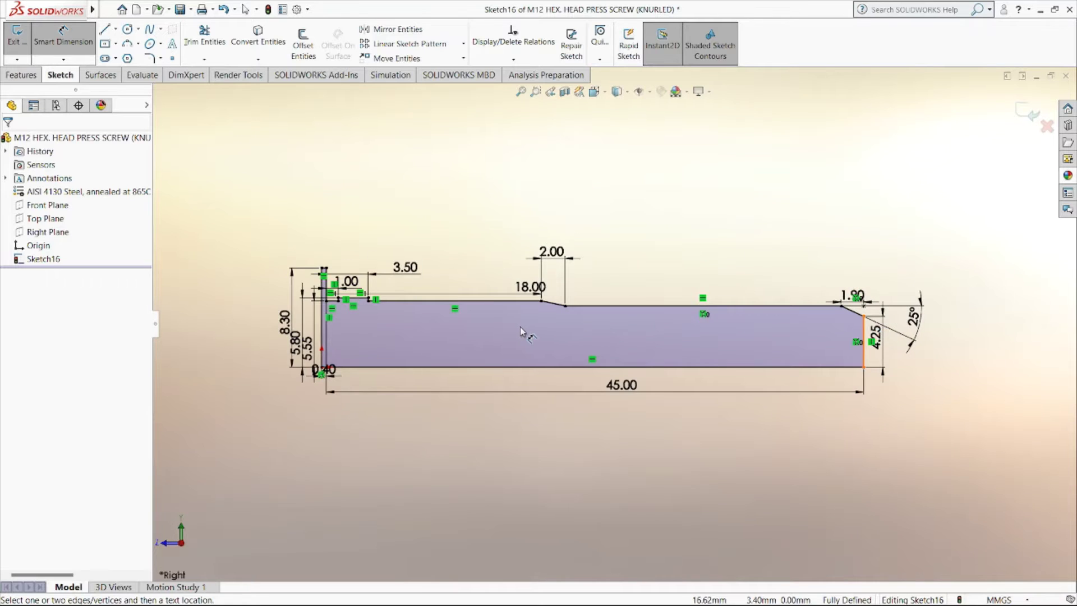
pyautogui.scroll(-1, 521, 331)
# Step: Revolve Sketch16 a full 360° about its bottom edge, then orbit to a side view
pyautogui.click(10, 76)
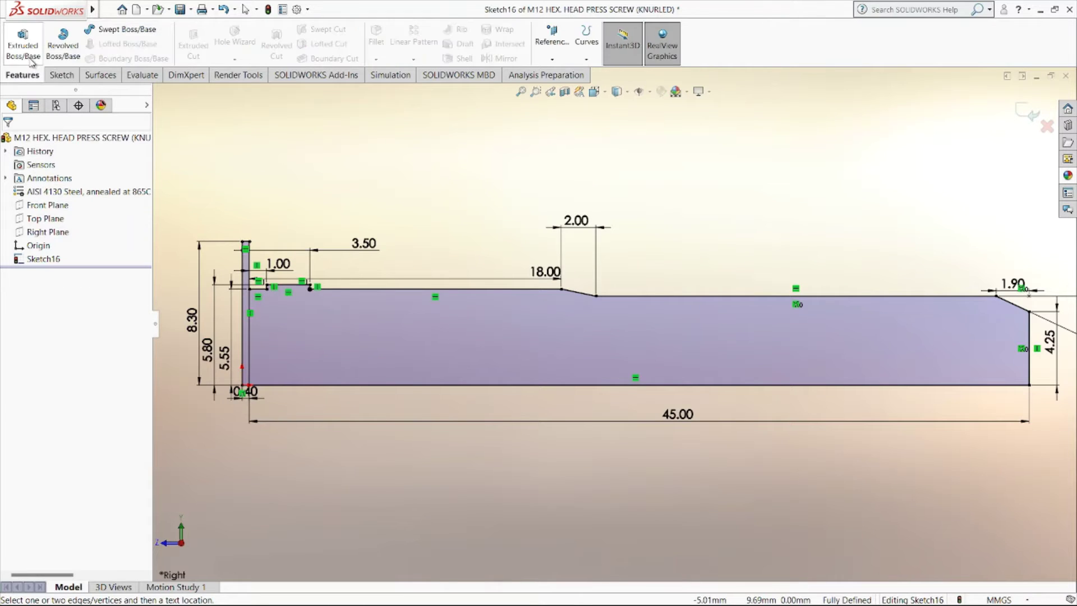
pyautogui.click(65, 55)
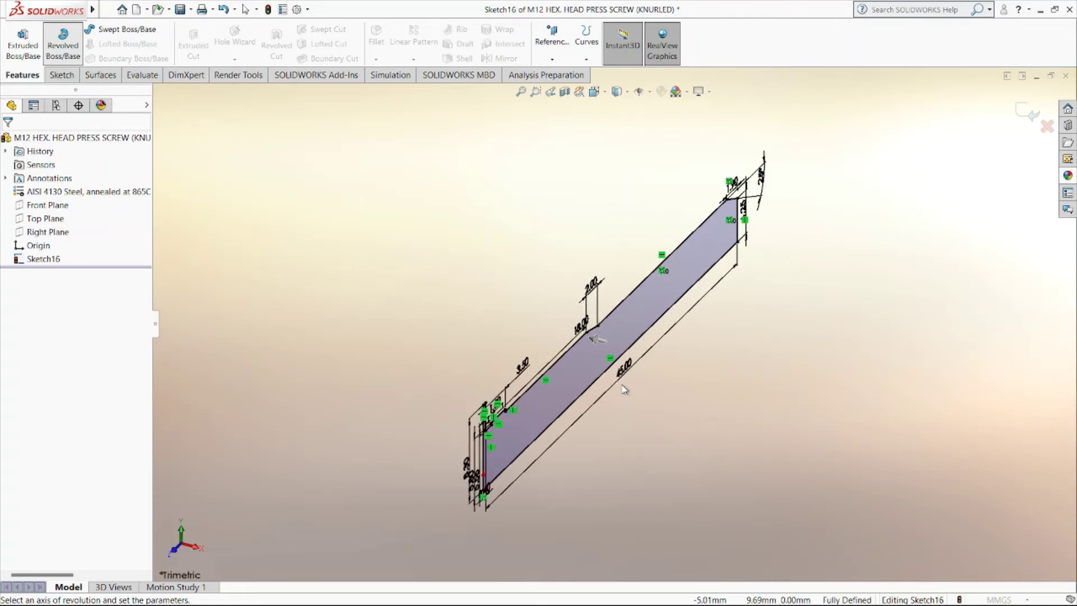
pyautogui.click(594, 382)
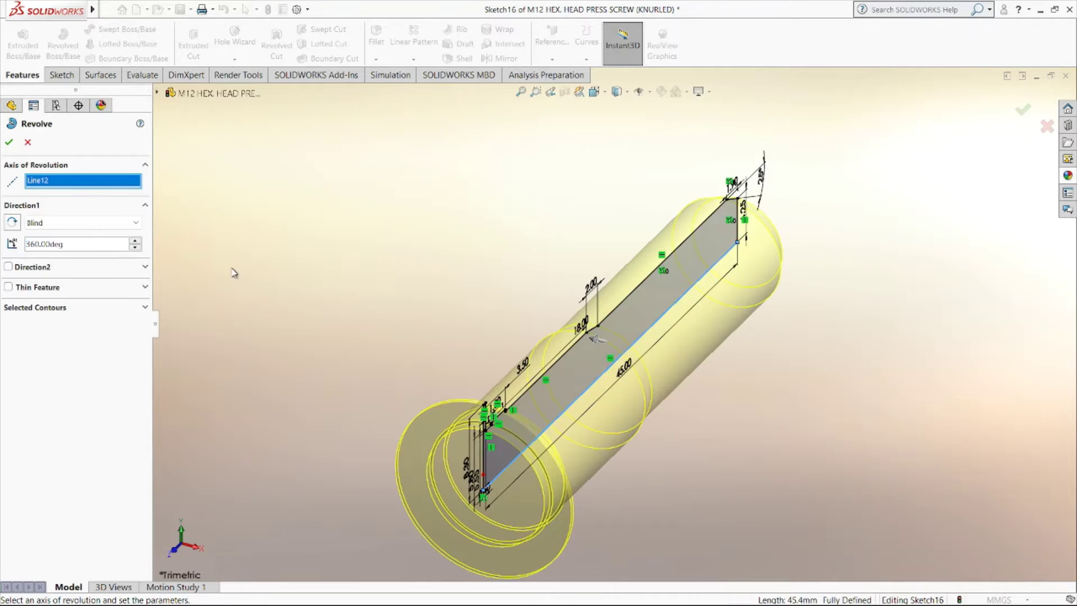
pyautogui.press('Return')
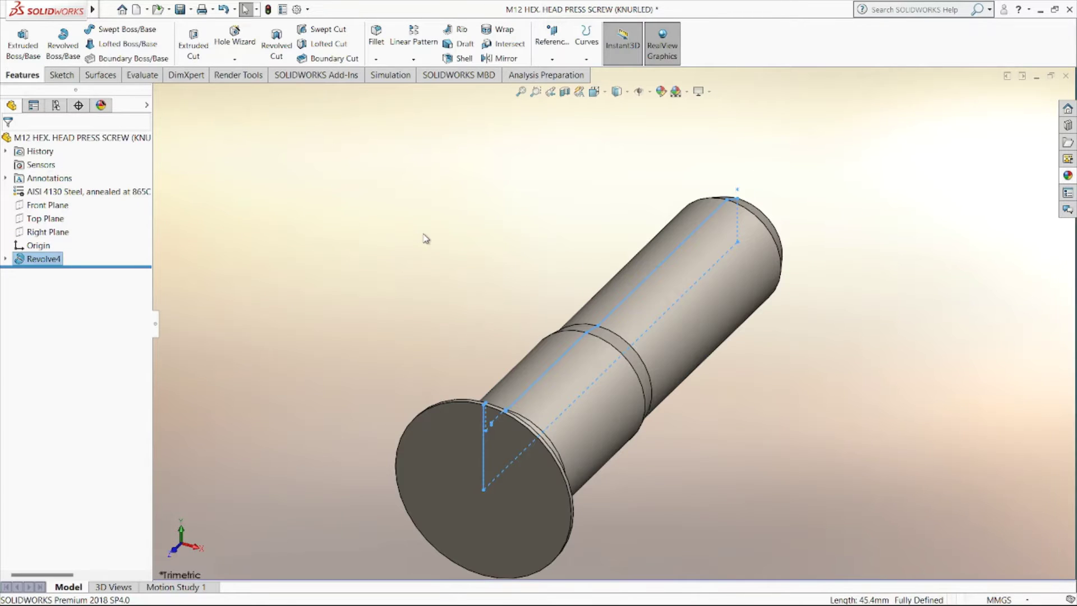
pyautogui.moveTo(427, 237)
pyautogui.mouseDown(button='middle')
pyautogui.moveTo(265, 322)
pyautogui.moveTo(389, 315)
pyautogui.moveTo(348, 305)
pyautogui.mouseUp(button='middle')
# Step: Start a Thread feature, dismiss the warning, and keep the M12x1.25 thread size
pyautogui.click(235, 59)
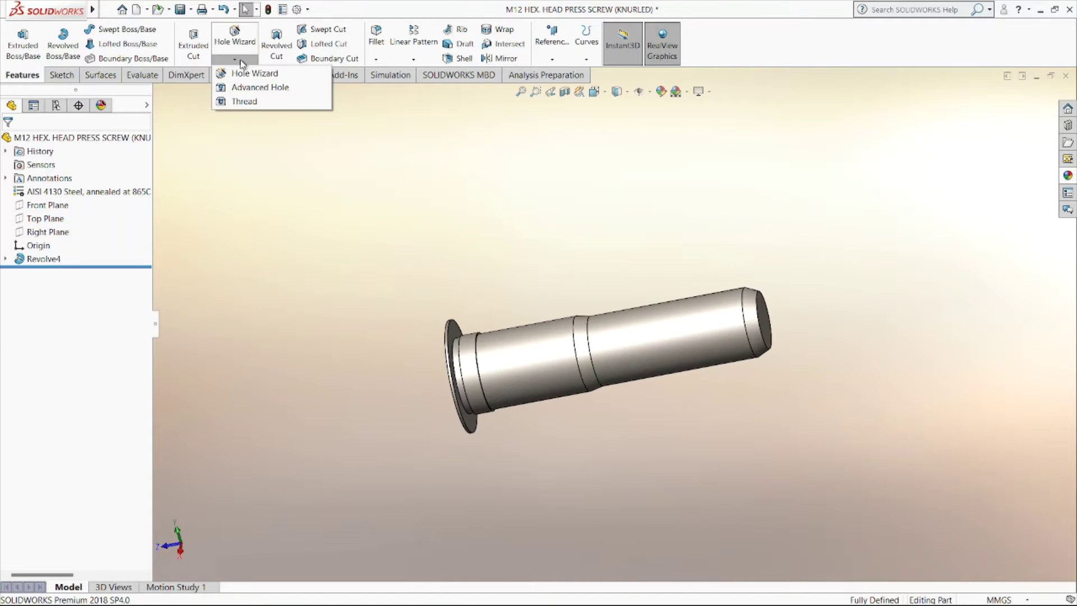
pyautogui.click(245, 102)
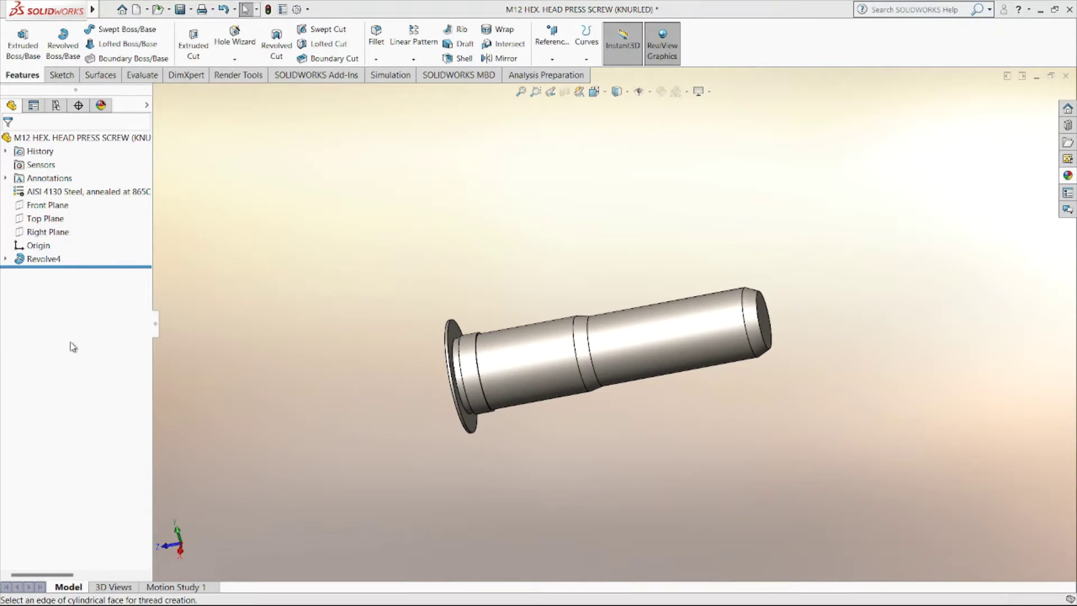
pyautogui.click(610, 327)
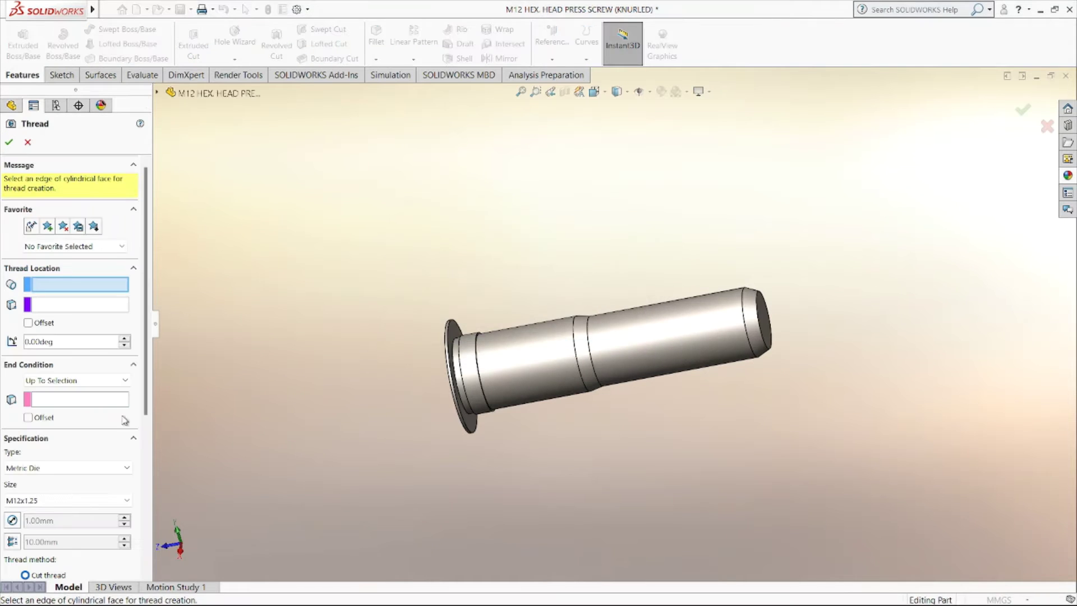
pyautogui.click(53, 501)
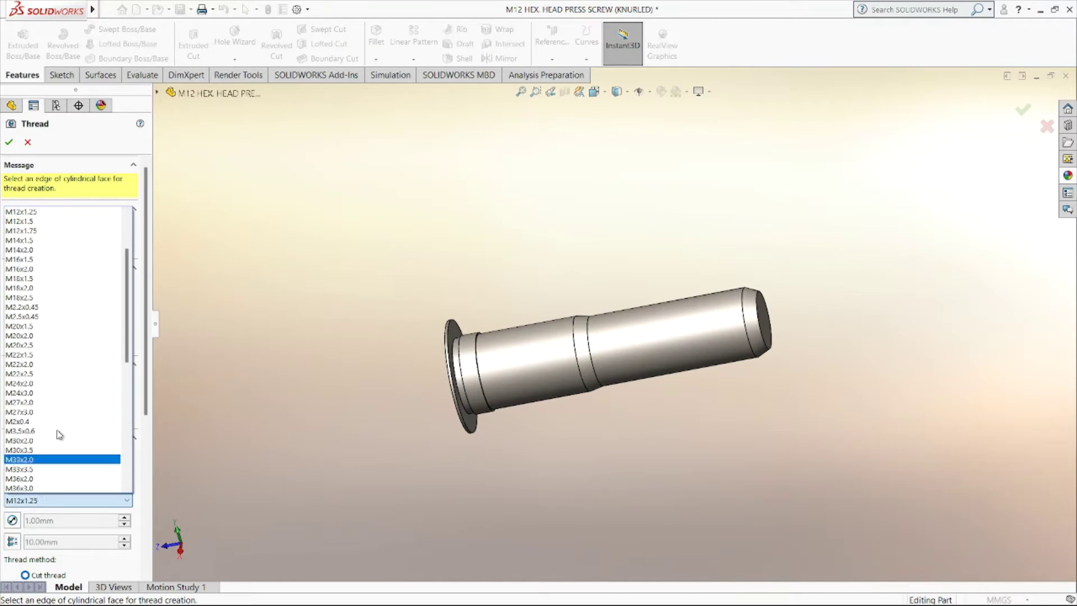
pyautogui.scroll(7, 50, 252)
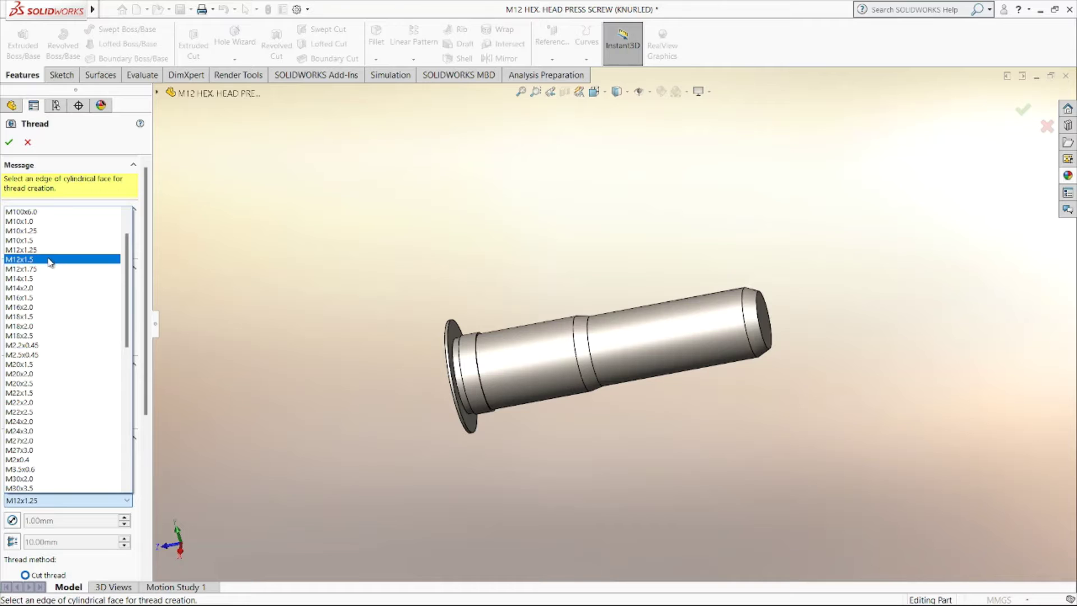
pyautogui.click(52, 250)
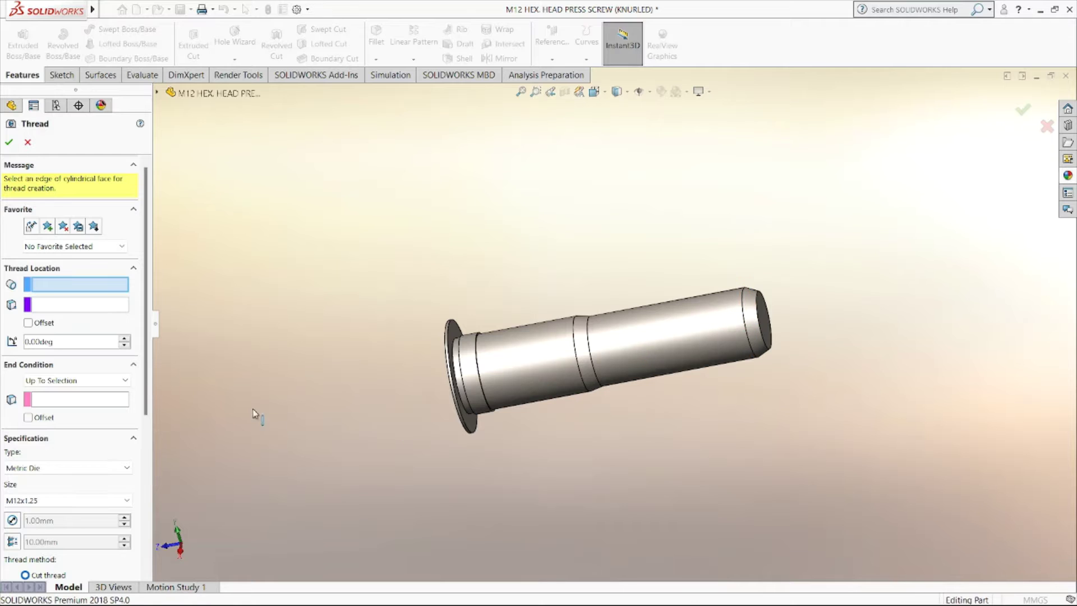
# Step: Run the thread from the shaft end edge up to the middle edge with a reversed 13 mm offset
pyautogui.click(749, 326)
pyautogui.click(590, 343)
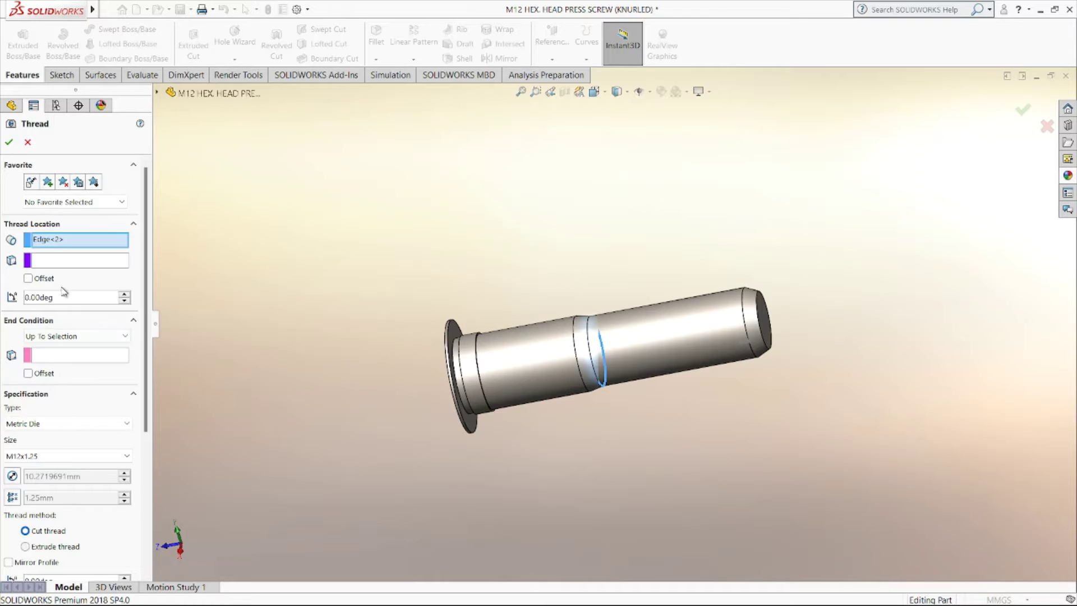
pyautogui.click(744, 316)
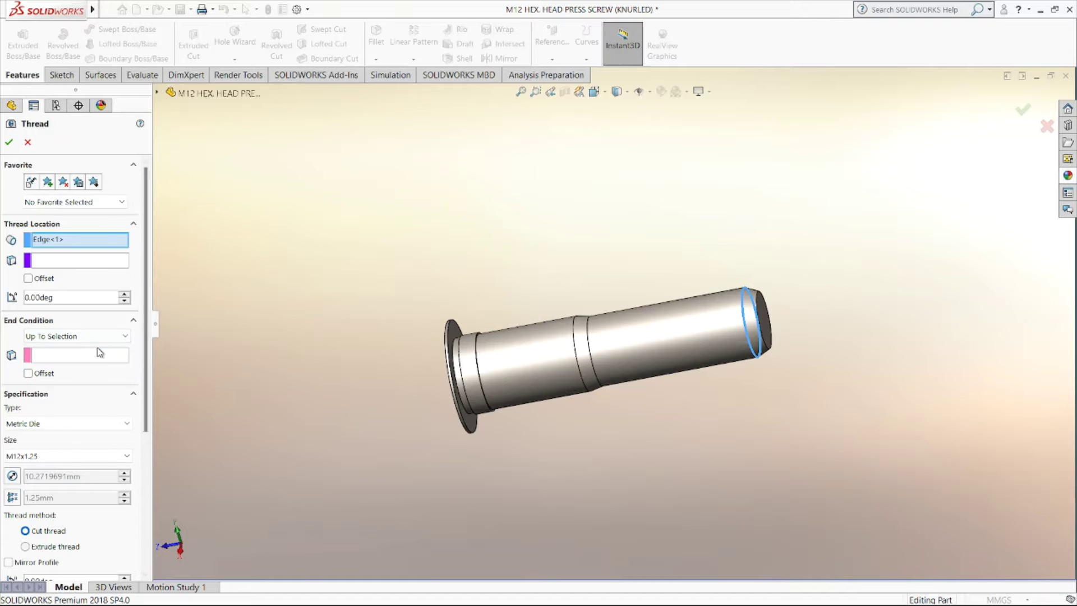
pyautogui.click(128, 358)
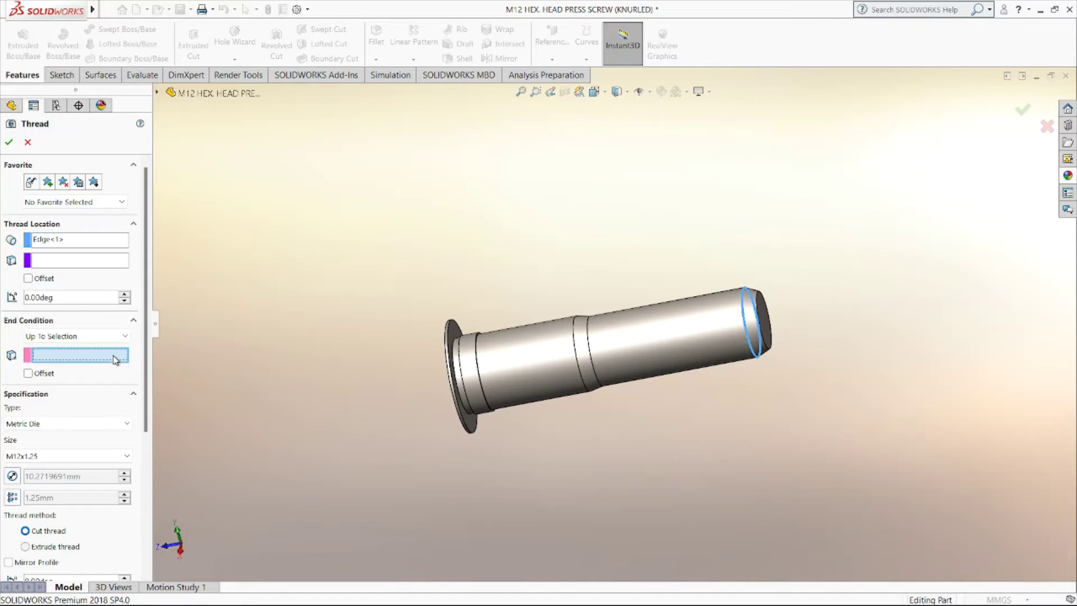
pyautogui.click(593, 359)
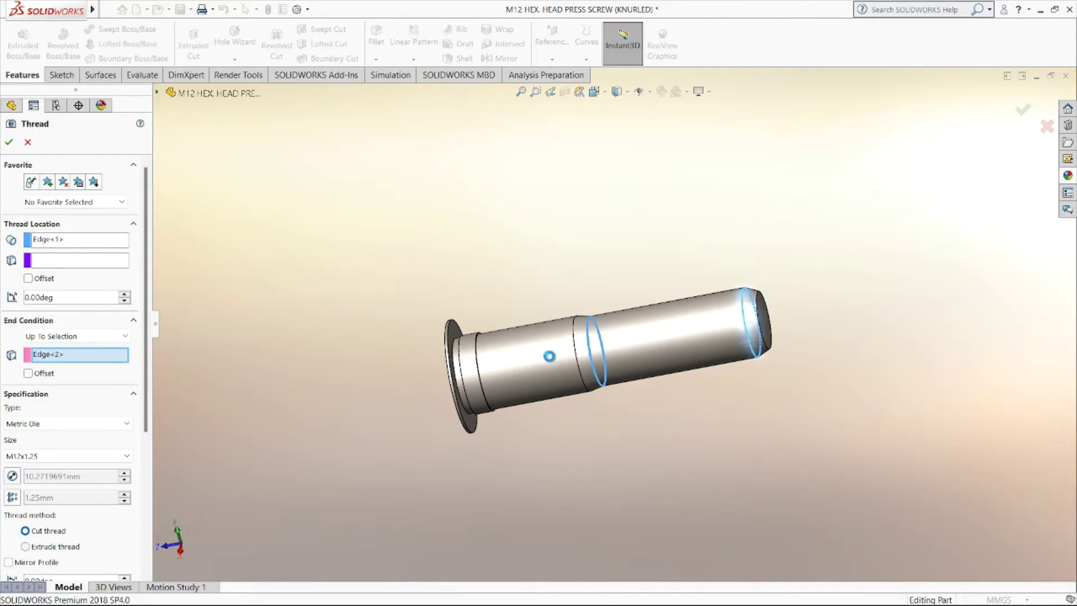
pyautogui.click(28, 279)
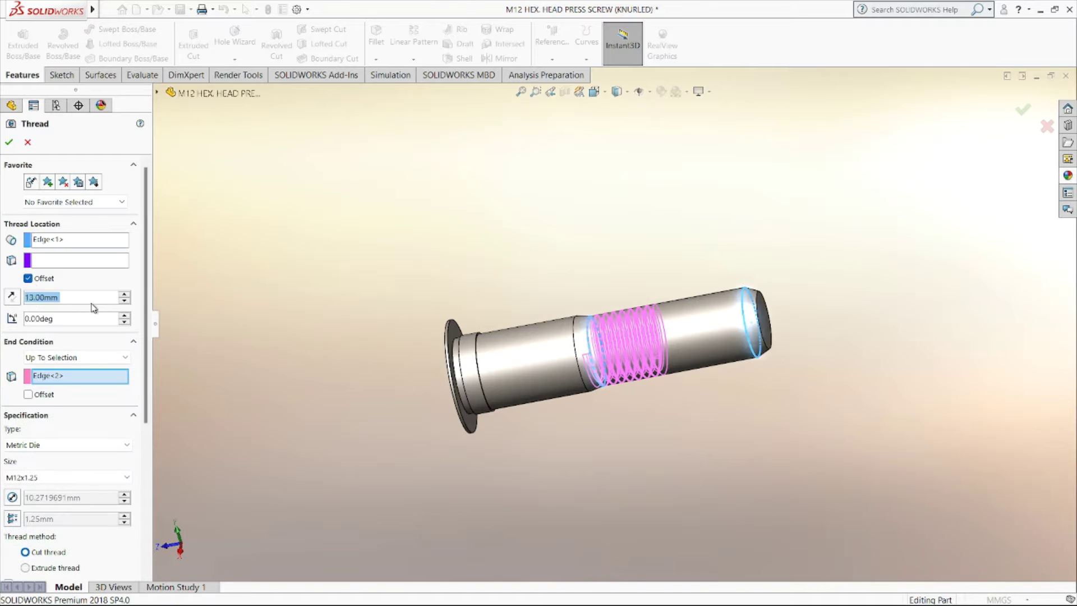
pyautogui.click(14, 297)
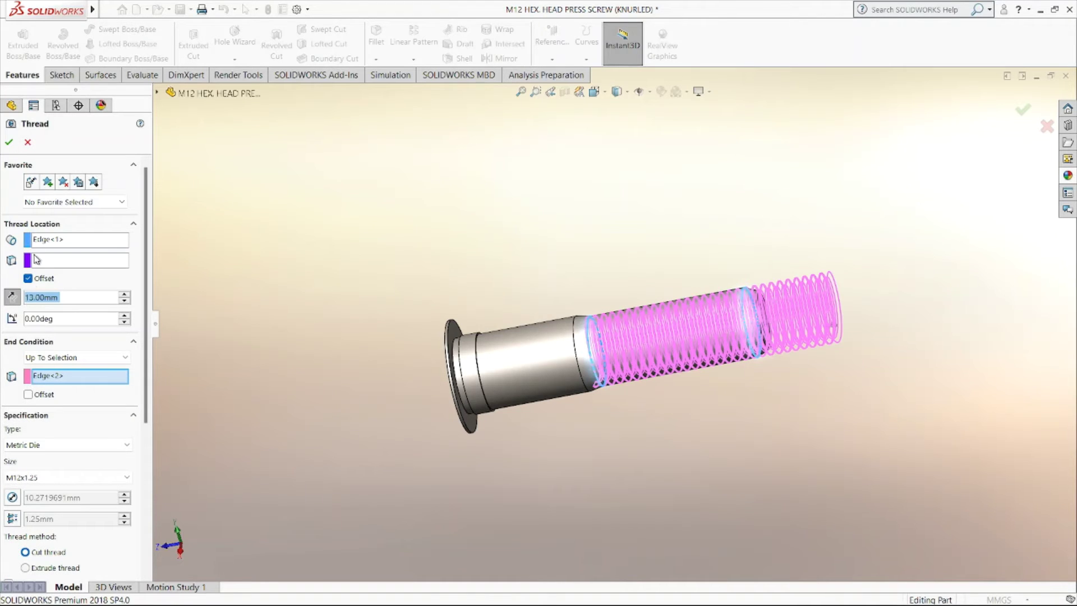
pyautogui.rightClick(295, 294)
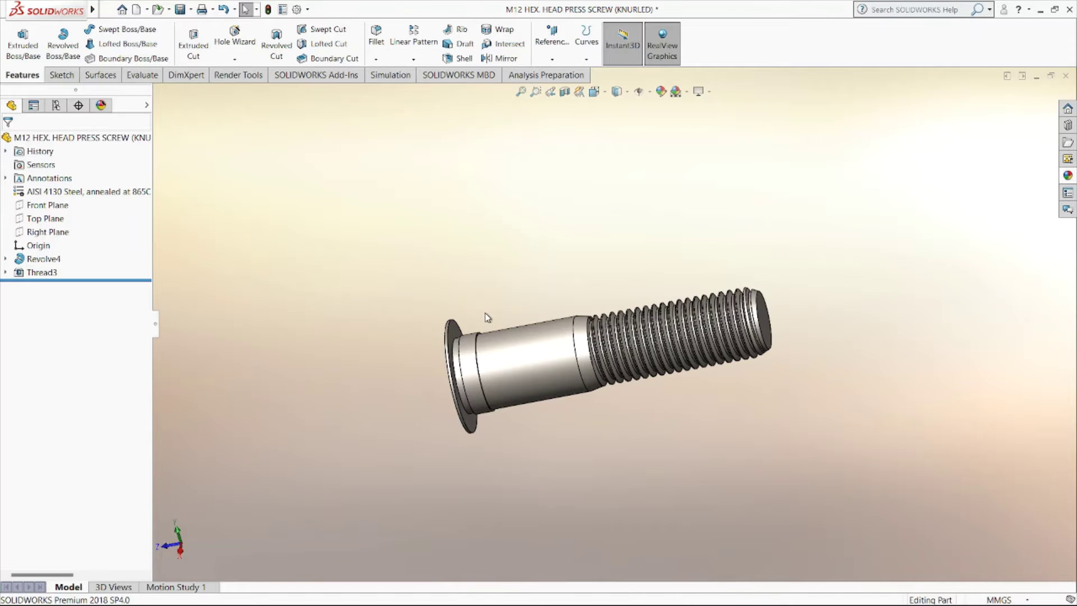
# Step: Start a new sketch on the face near the screw head
pyautogui.moveTo(487, 318); pyautogui.dragTo(467, 359, button='middle')
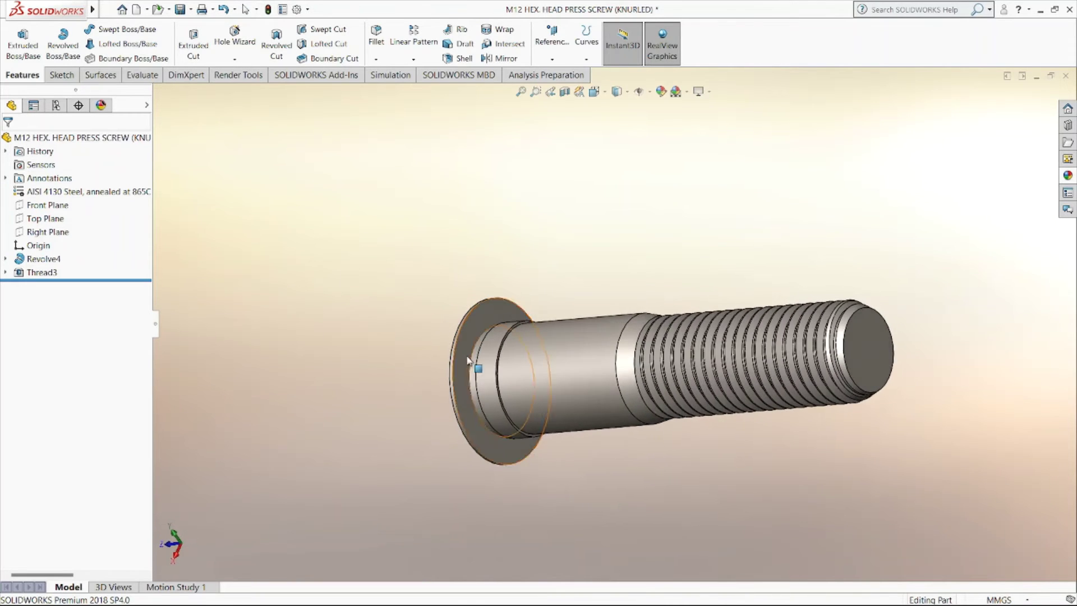
pyautogui.scroll(-2, 467, 359)
pyautogui.scroll(-2, 547, 331)
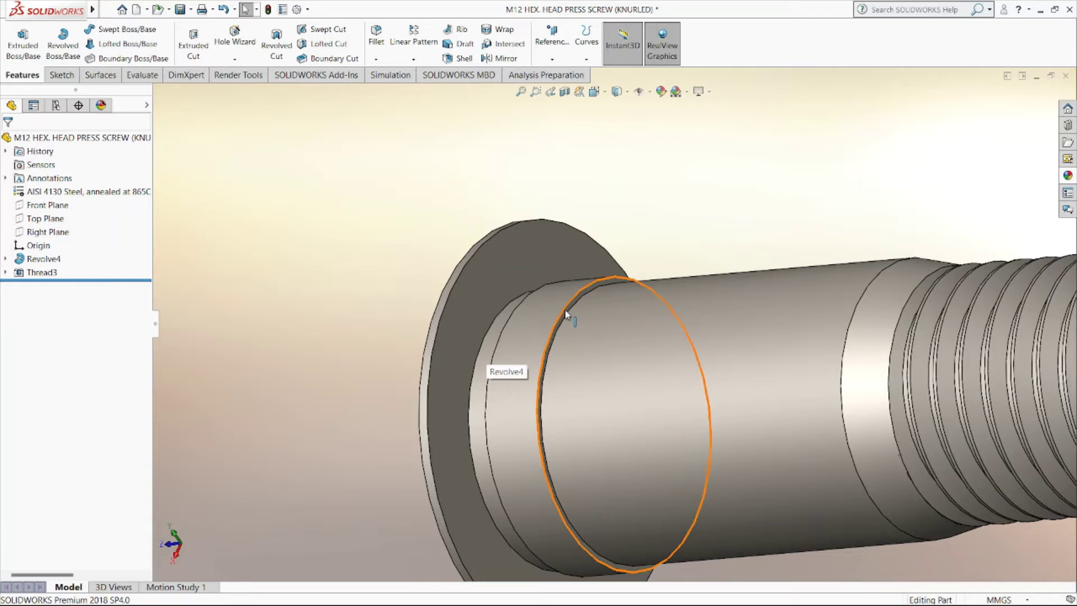
pyautogui.rightClick(569, 313)
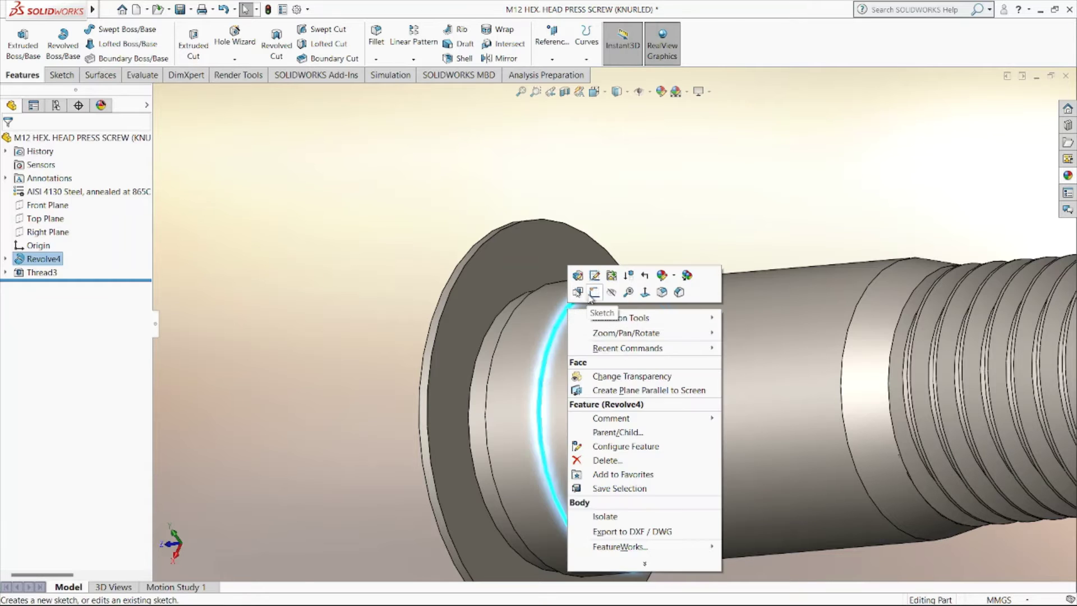
pyautogui.click(573, 283)
# Step: View Sketch19 normal to its plane and pick the Polygon tool
pyautogui.rightClick(42, 287)
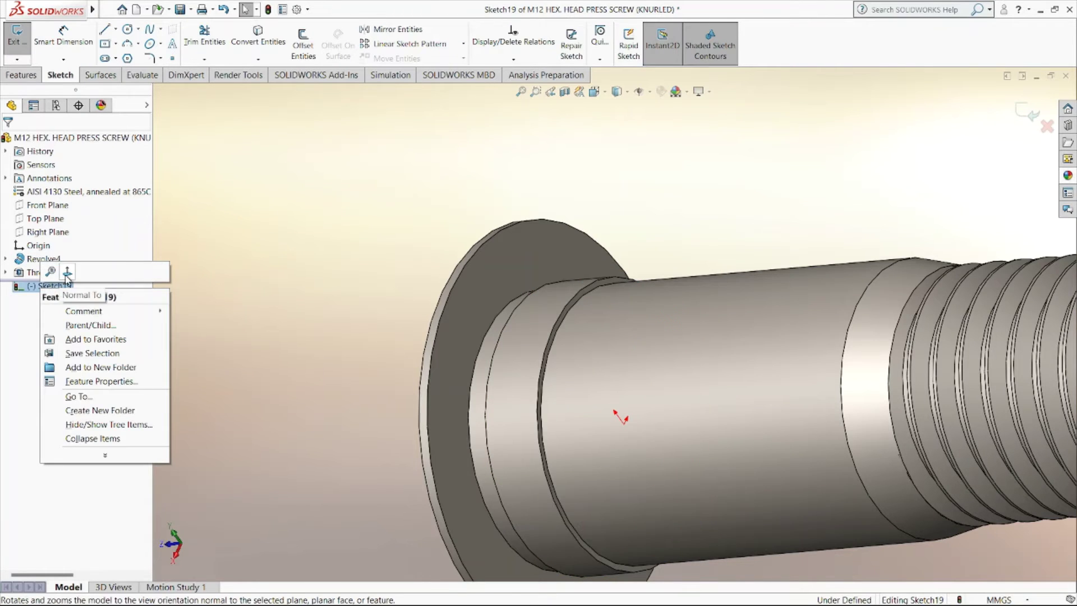
pyautogui.click(61, 274)
pyautogui.scroll(-3, 590, 235)
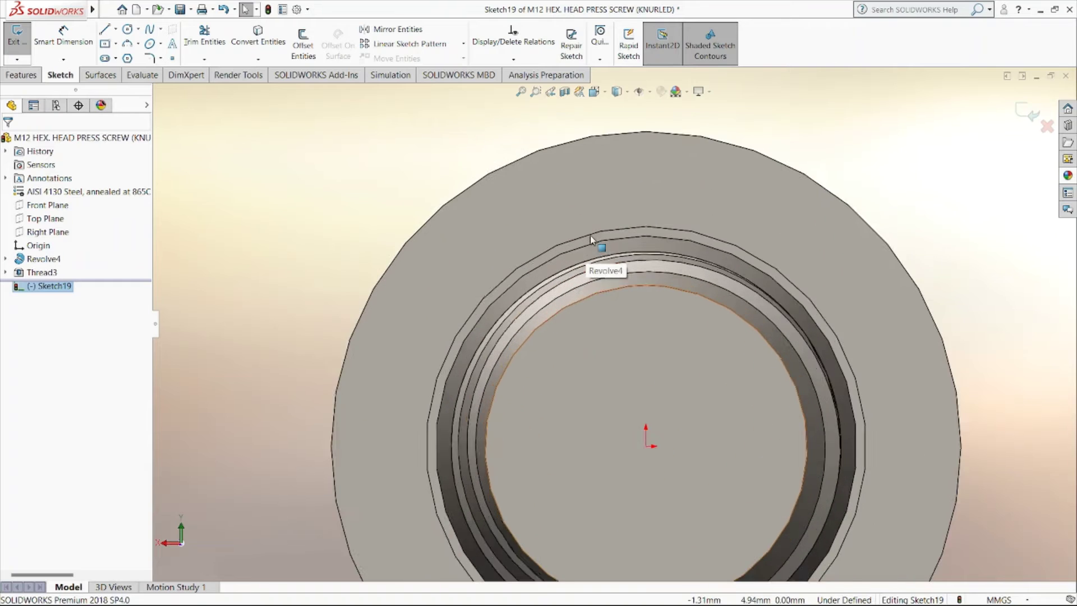
pyautogui.scroll(-3, 631, 248)
pyautogui.scroll(-3, 633, 247)
pyautogui.scroll(-1, 634, 248)
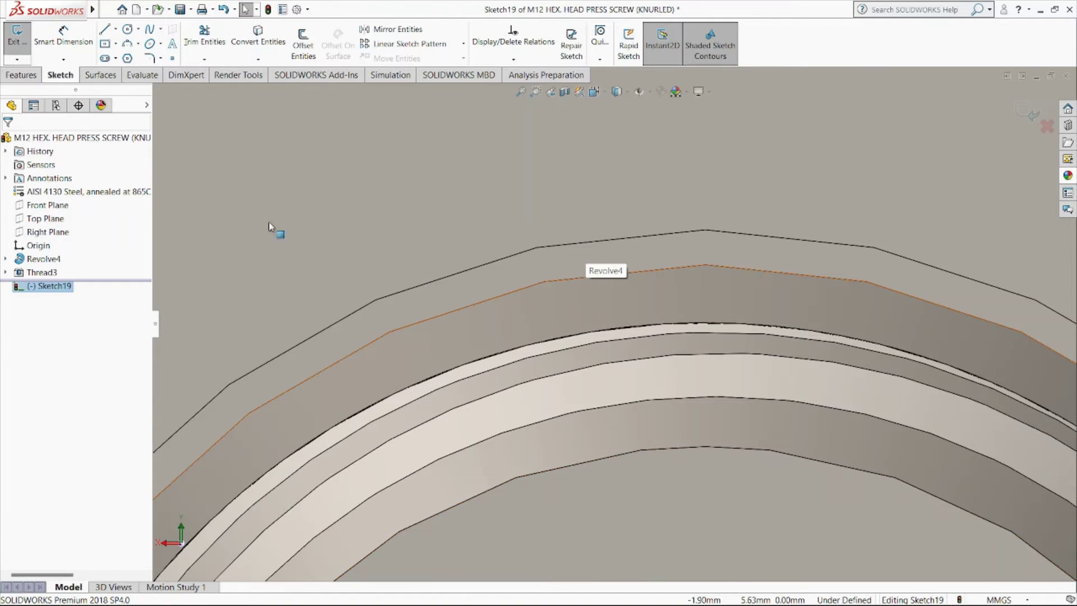
pyautogui.click(128, 58)
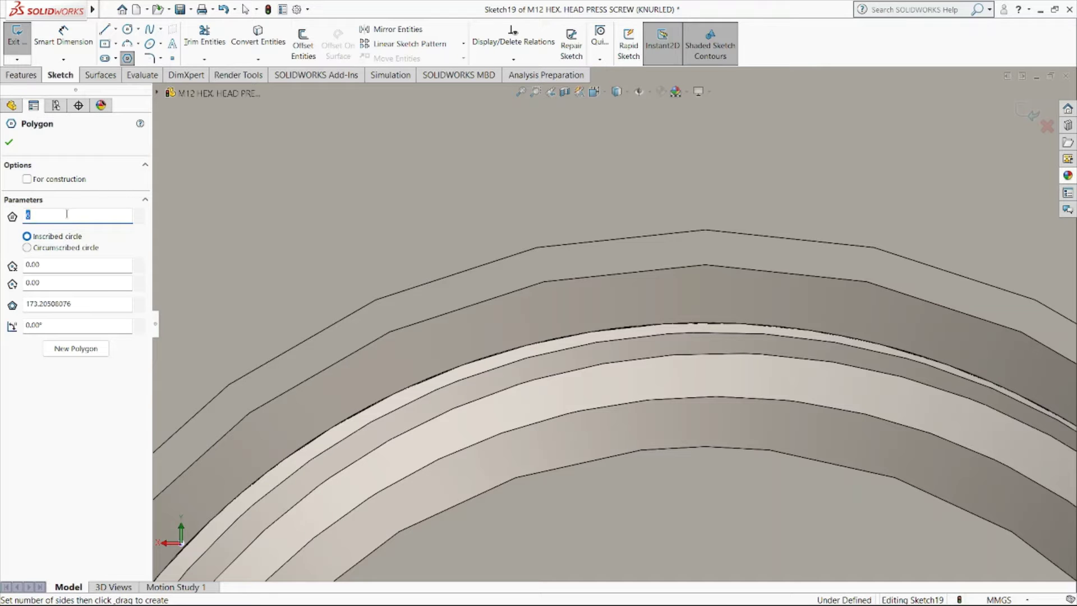
# Step: Draw a small 3-sided polygon centred on the head's top circular edge
pyautogui.scroll(3, 168, 255)
pyautogui.scroll(2, 364, 353)
pyautogui.scroll(1, 373, 354)
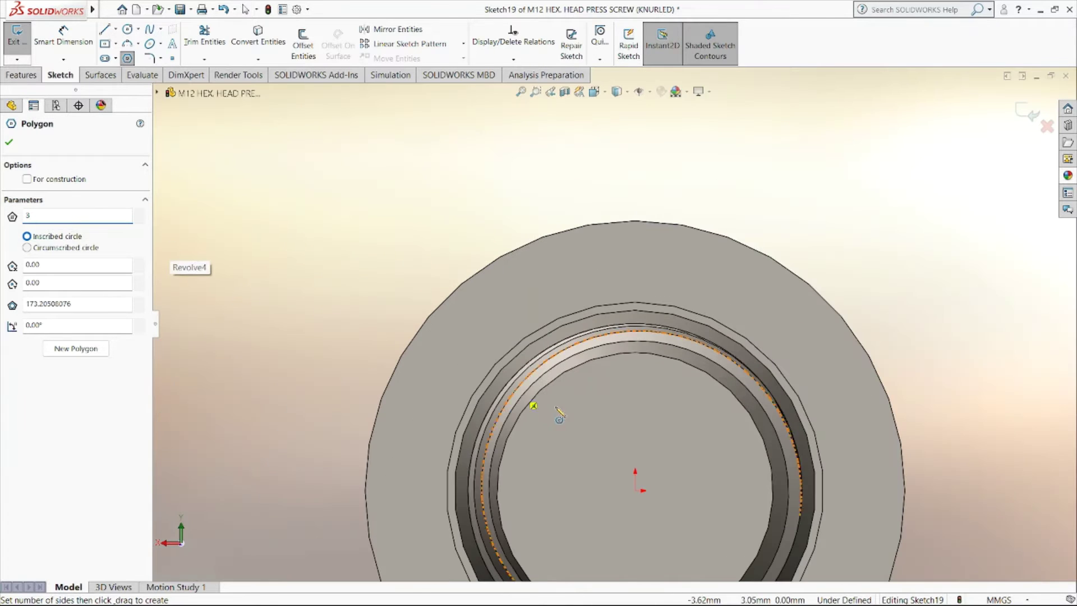
pyautogui.scroll(-1, 640, 389)
pyautogui.scroll(-1, 641, 377)
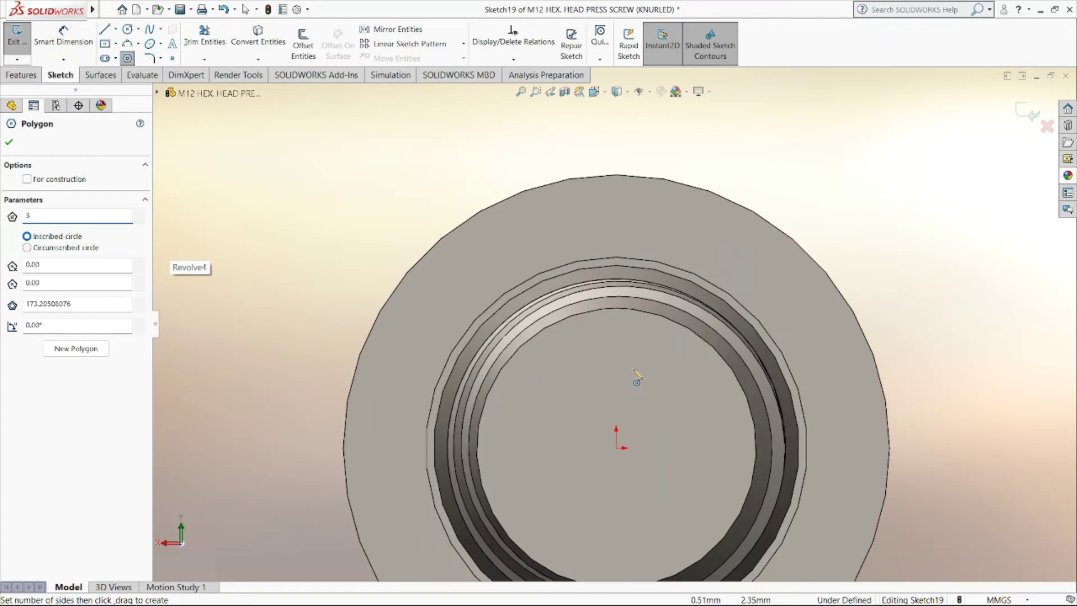
pyautogui.scroll(-2, 632, 372)
pyautogui.scroll(-2, 625, 330)
pyautogui.scroll(-1, 607, 261)
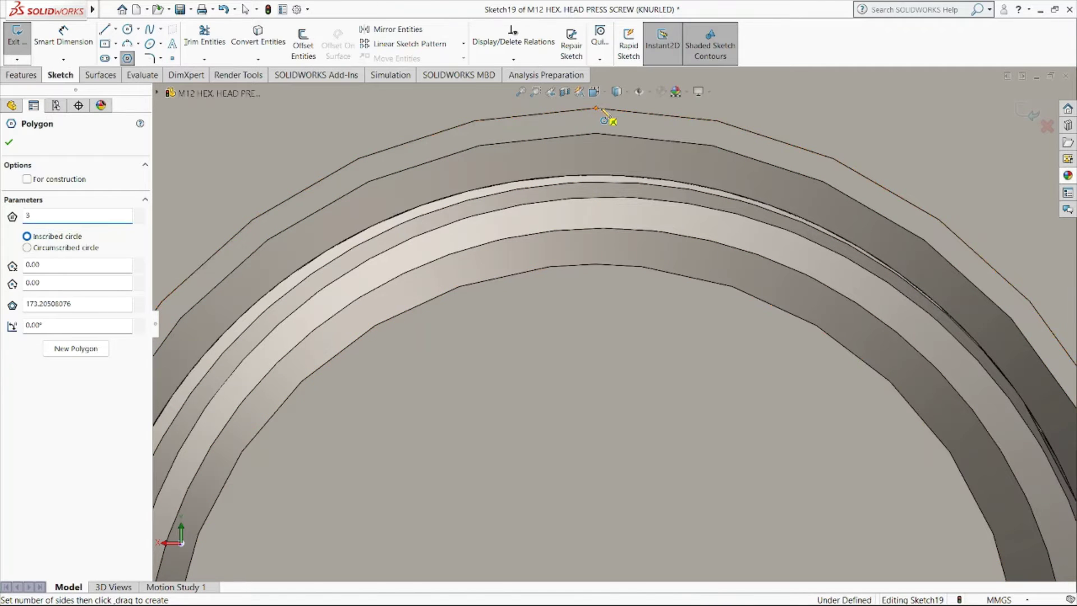
pyautogui.click(596, 109)
pyautogui.scroll(2, 598, 112)
pyautogui.scroll(-1, 600, 169)
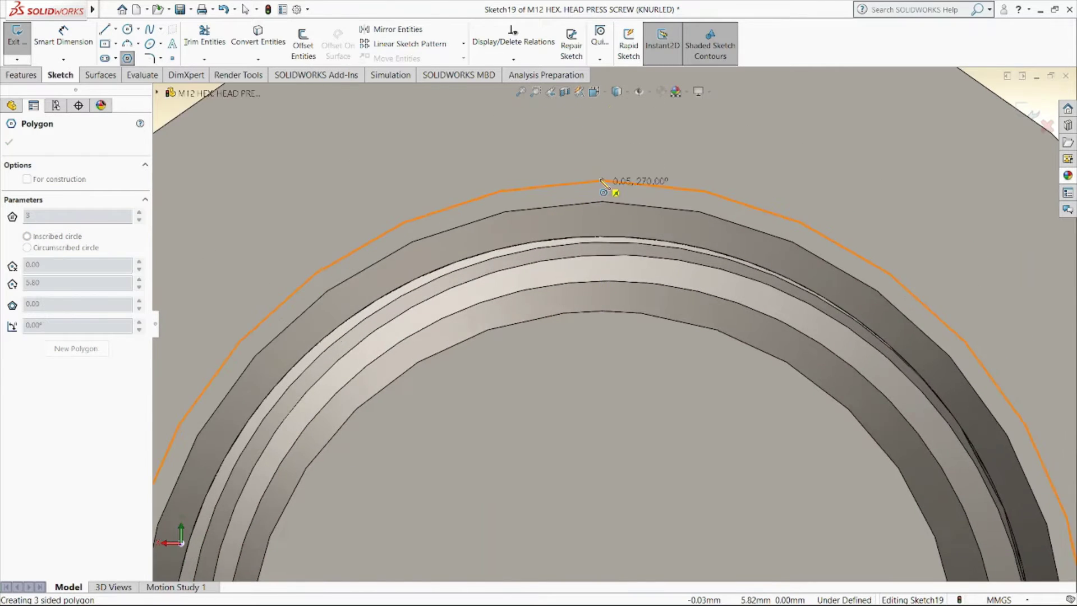
pyautogui.scroll(-1, 609, 219)
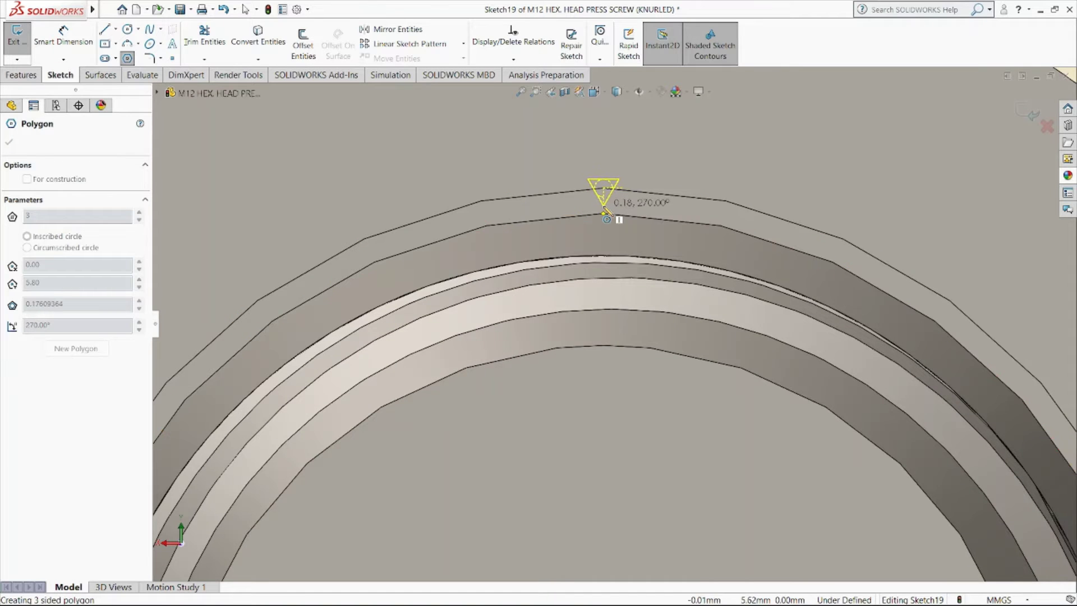
pyautogui.click(606, 218)
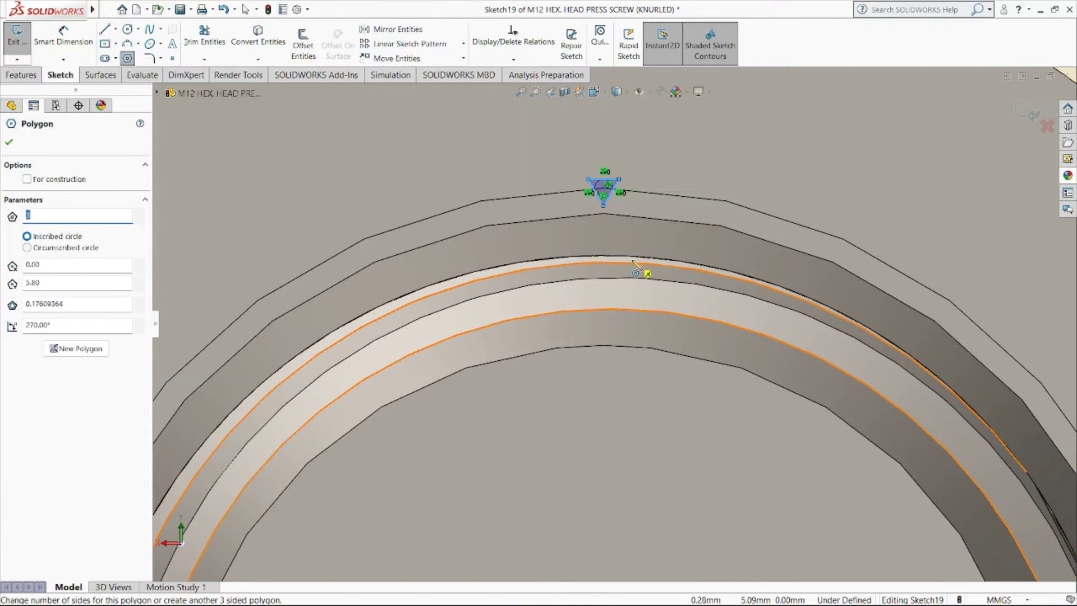
pyautogui.press('Escape')
pyautogui.click(63, 42)
pyautogui.scroll(-1, 581, 184)
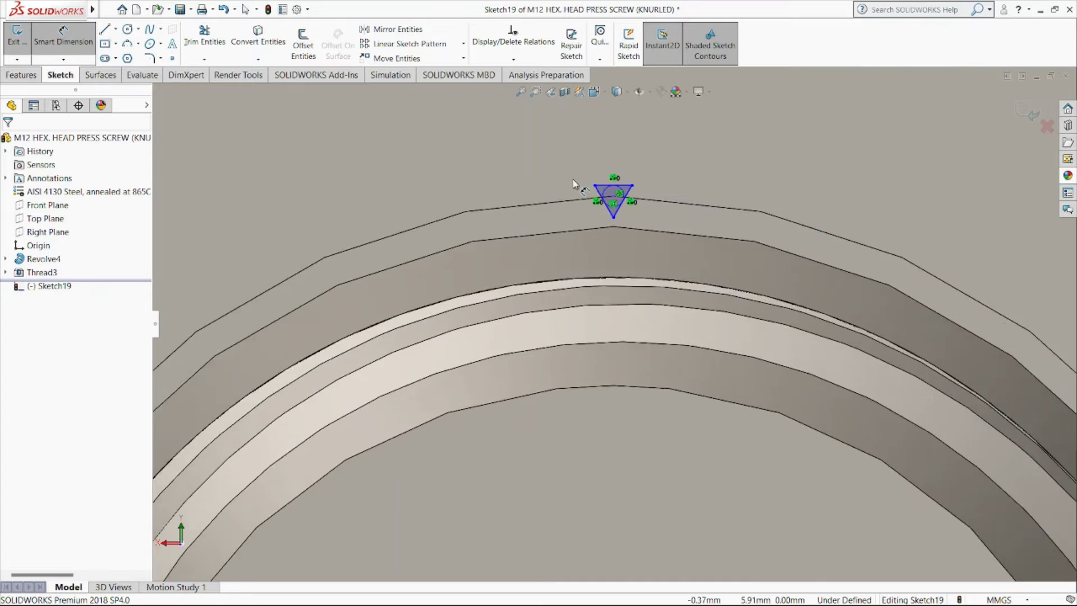
pyautogui.scroll(-2, 628, 203)
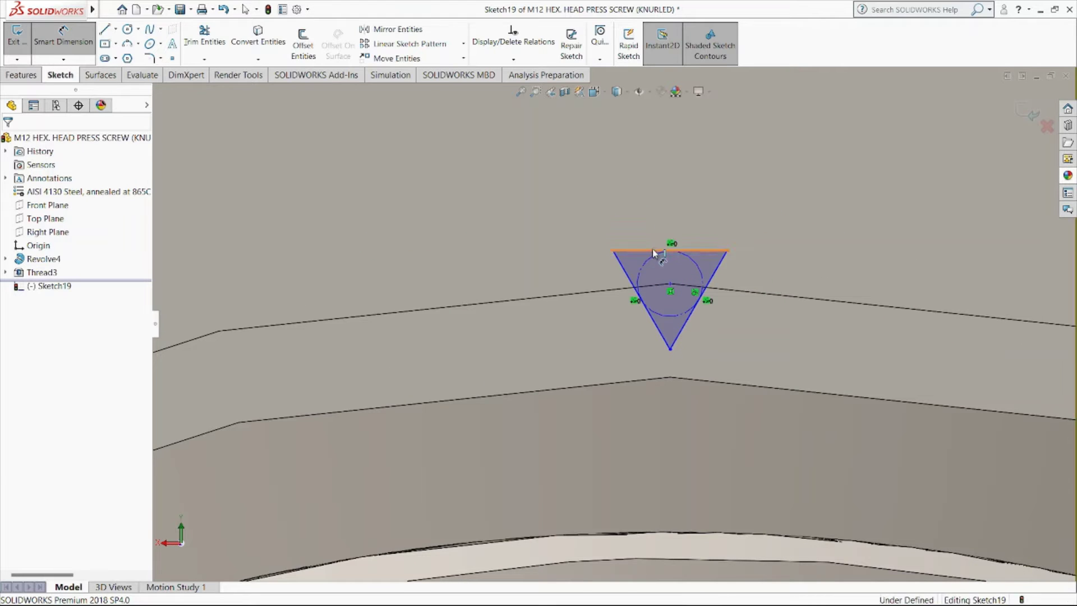
# Step: Dimension the triangle's top edge at 0.45 mm, then revise it to 0.40 mm
pyautogui.click(653, 250)
pyautogui.click(650, 216)
pyautogui.write('3')
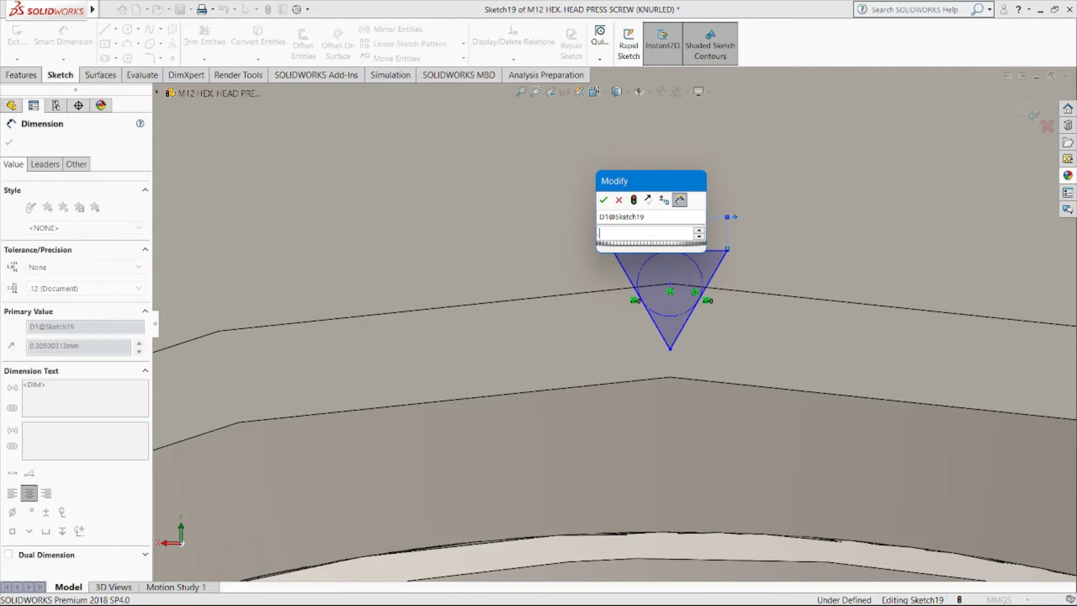
pyautogui.press('BackSpace')
pyautogui.write('45')
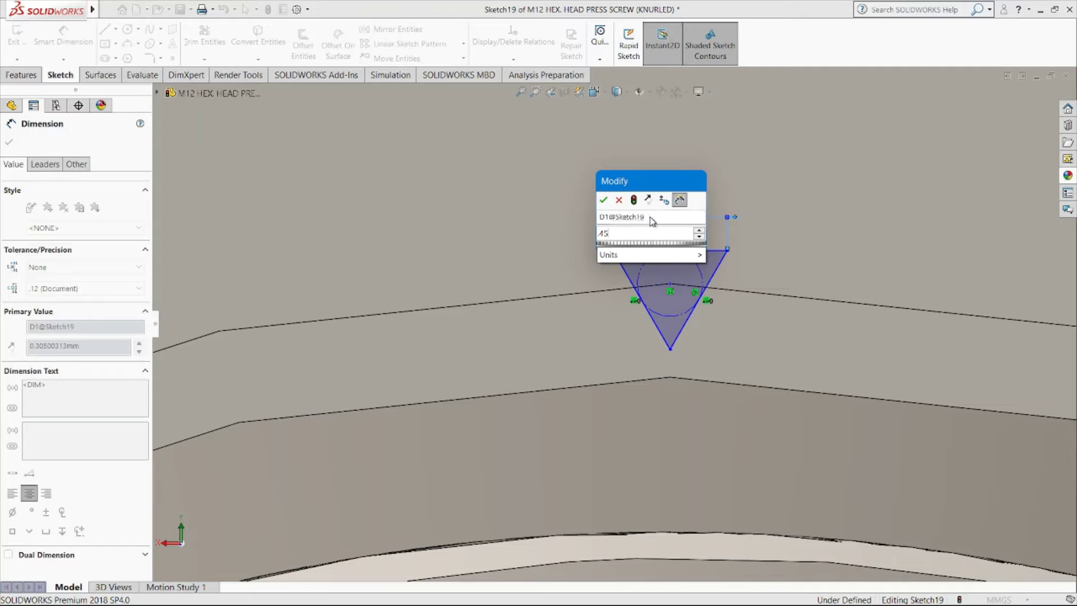
pyautogui.press('Return')
pyautogui.scroll(1, 662, 234)
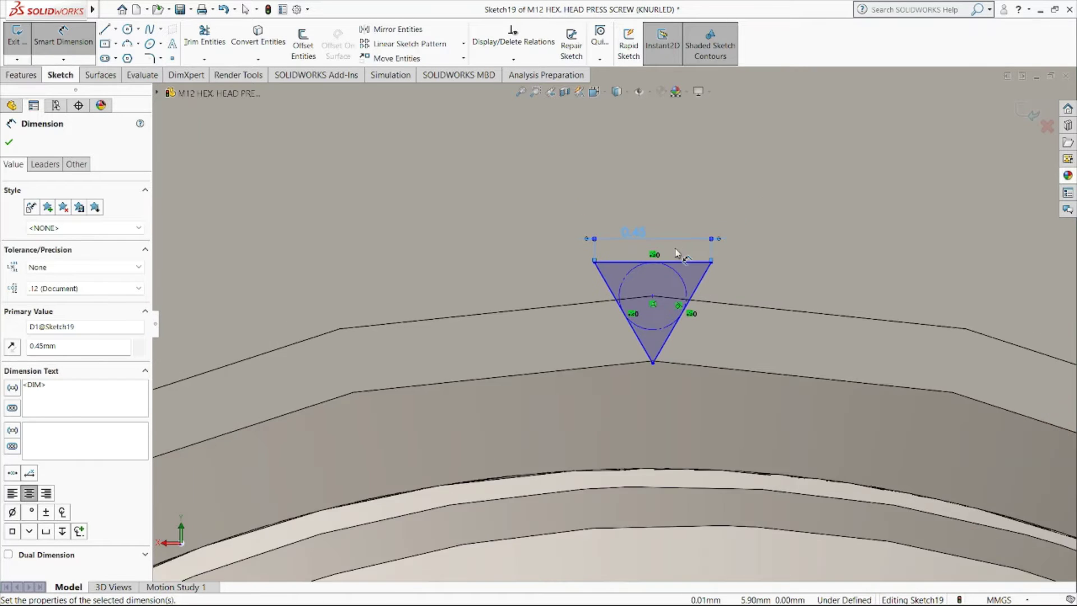
pyautogui.scroll(1, 660, 247)
pyautogui.doubleClick(628, 236)
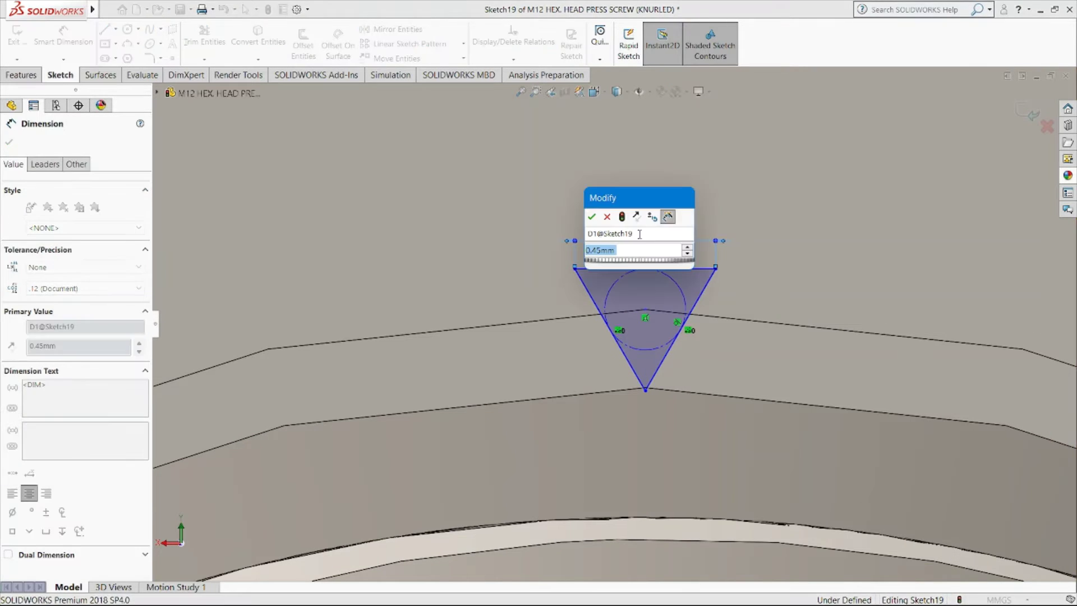
pyautogui.write('40')
pyautogui.press('Return')
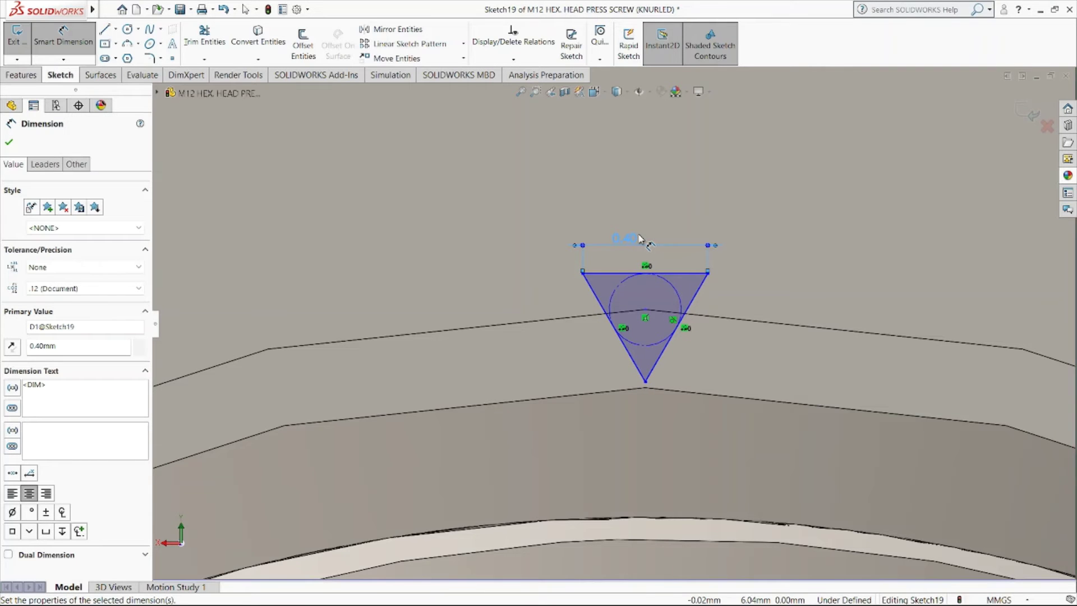
pyautogui.scroll(1, 690, 231)
# Step: Make the triangle's top line horizontal with an added relation
pyautogui.click(513, 58)
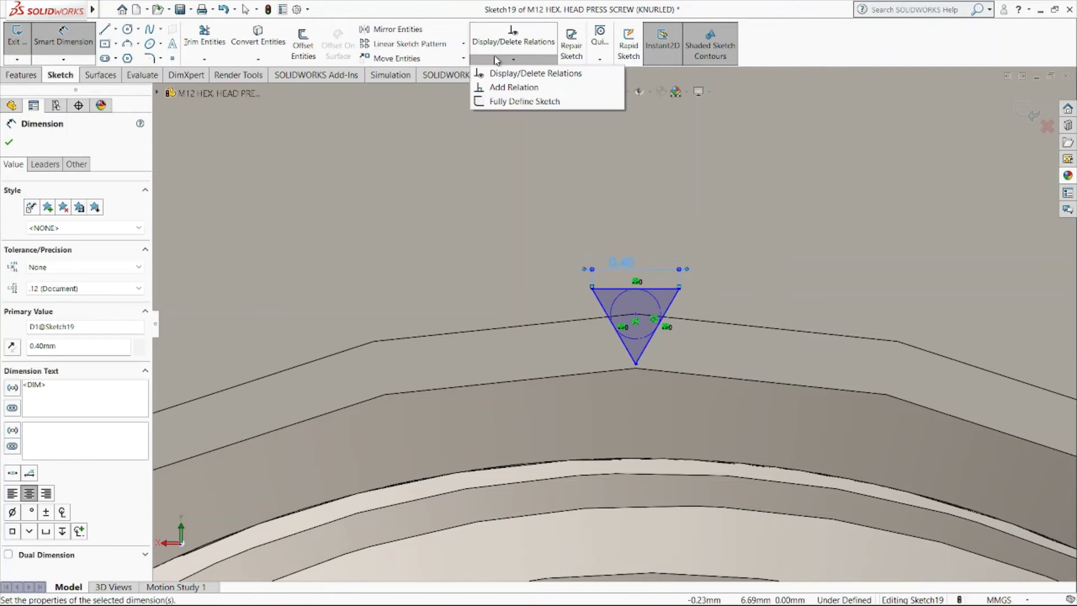
pyautogui.click(518, 88)
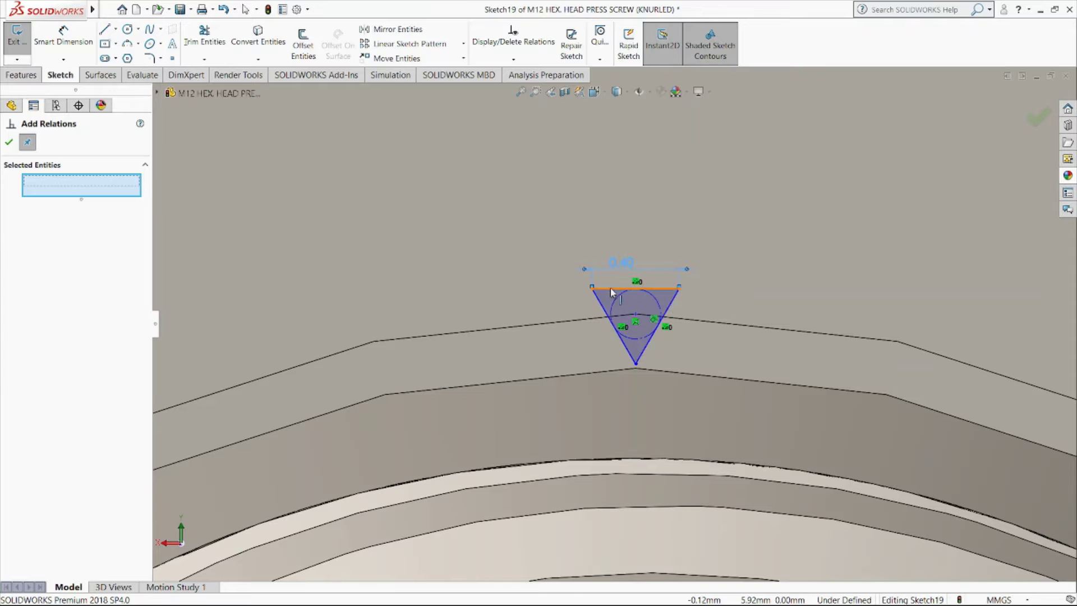
pyautogui.click(610, 288)
pyautogui.click(11, 346)
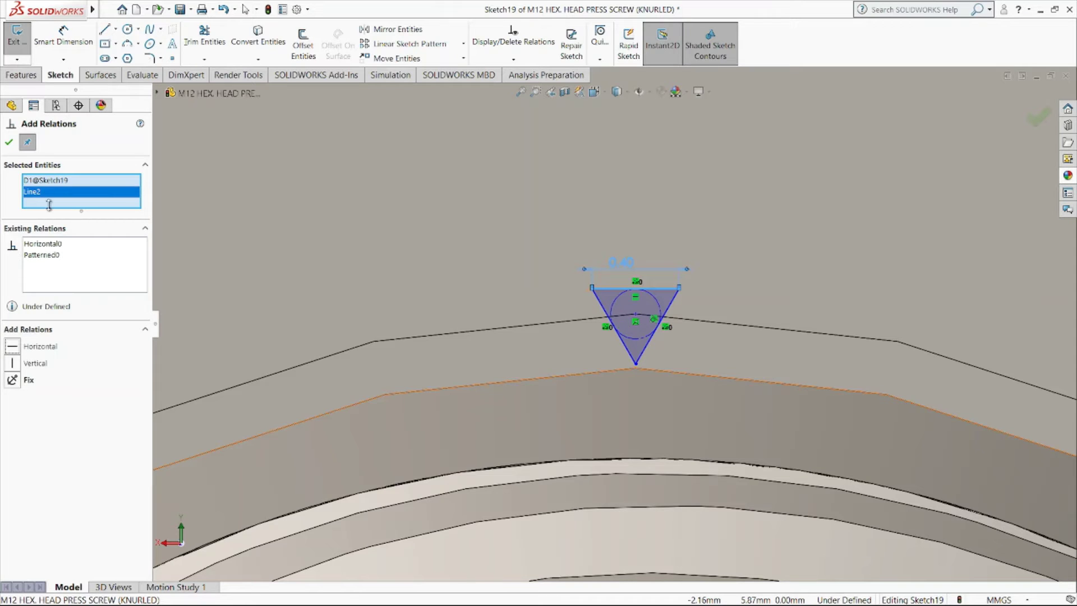
pyautogui.click(9, 143)
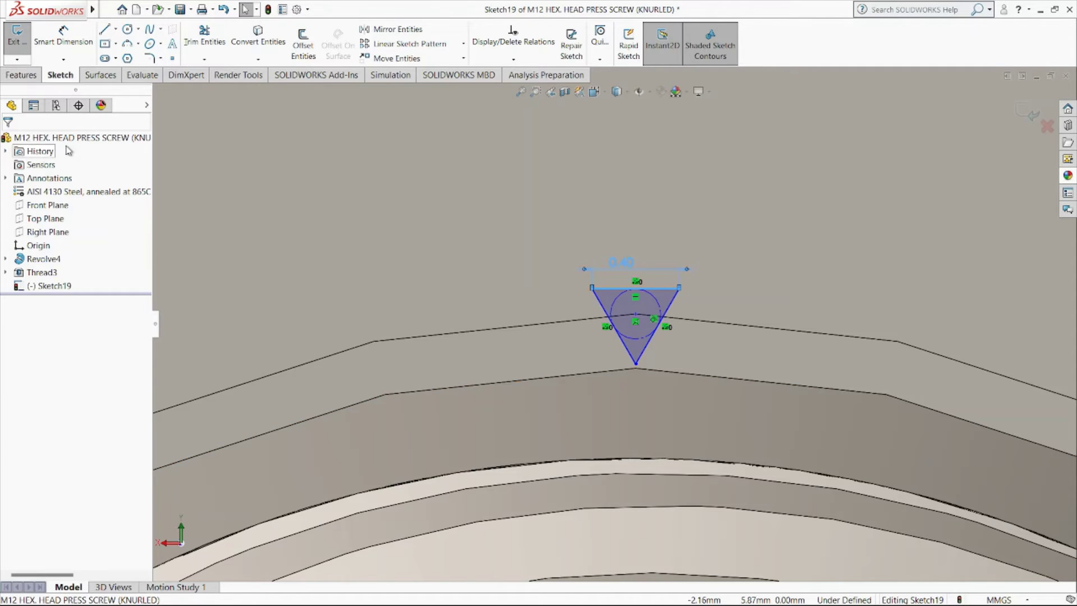
# Step: Add a Vertical relation between the triangle's centre point and the origin
pyautogui.click(513, 59)
pyautogui.click(522, 88)
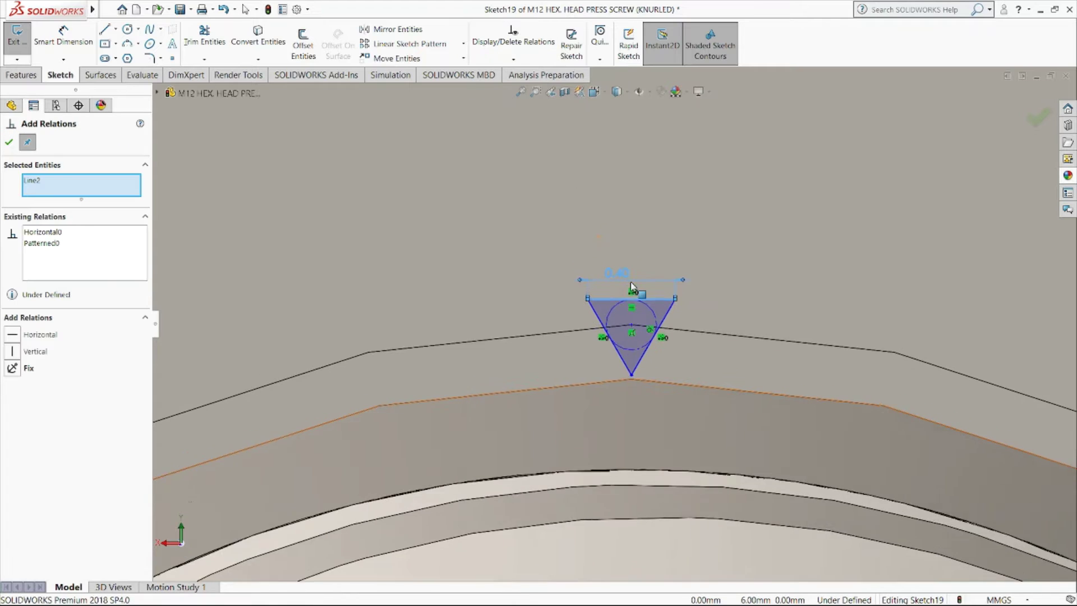
pyautogui.scroll(-3, 651, 258)
pyautogui.rightClick(101, 199)
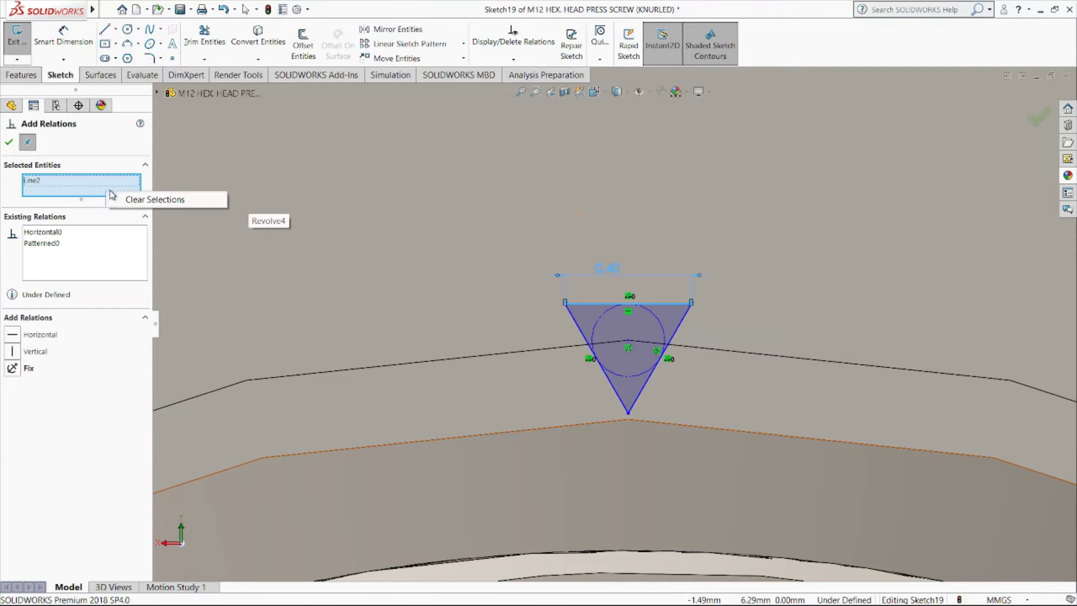
pyautogui.click(147, 200)
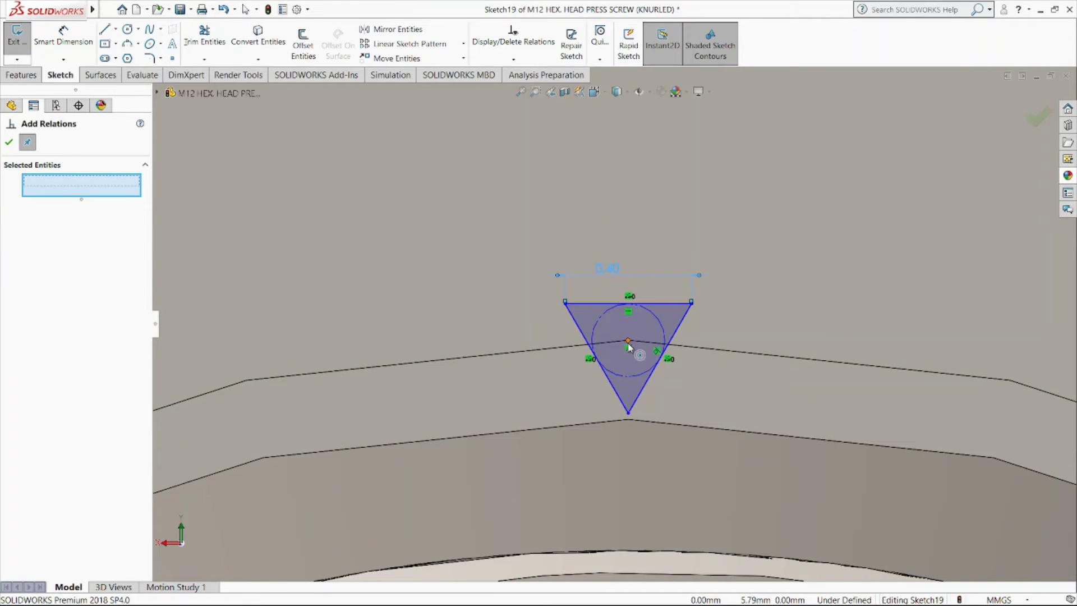
pyautogui.click(625, 343)
pyautogui.scroll(3, 622, 356)
pyautogui.scroll(3, 620, 363)
pyautogui.scroll(3, 620, 387)
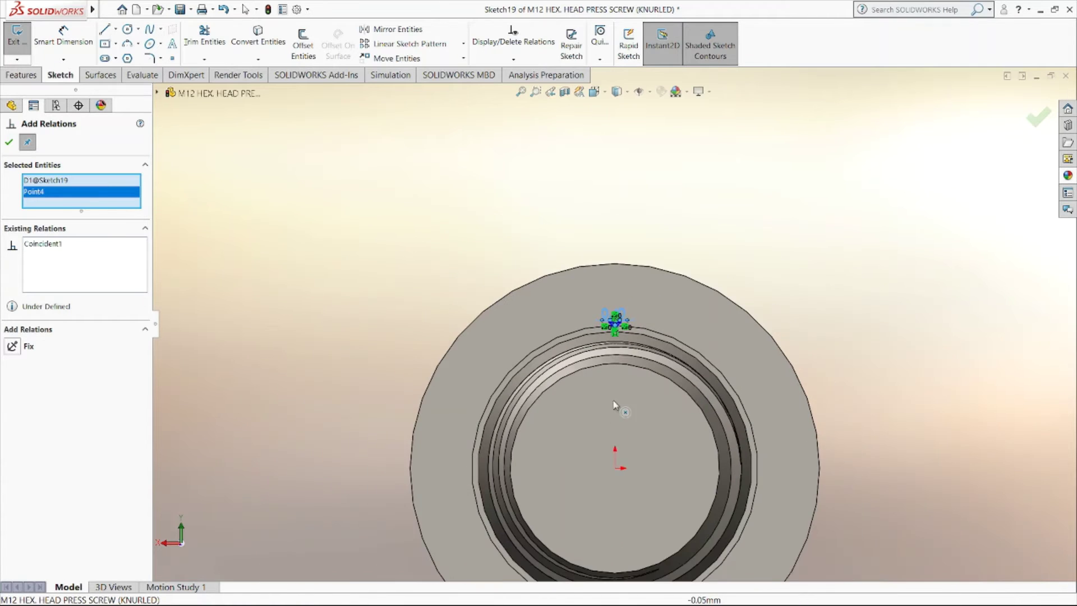
pyautogui.scroll(-3, 620, 482)
pyautogui.scroll(-3, 619, 471)
pyautogui.click(622, 433)
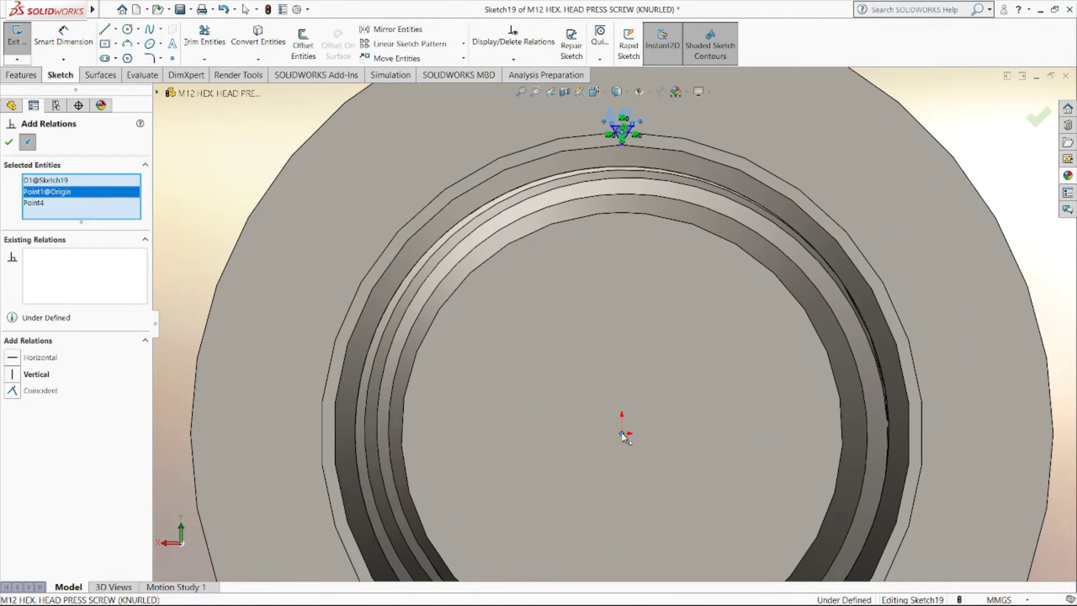
pyautogui.click(12, 373)
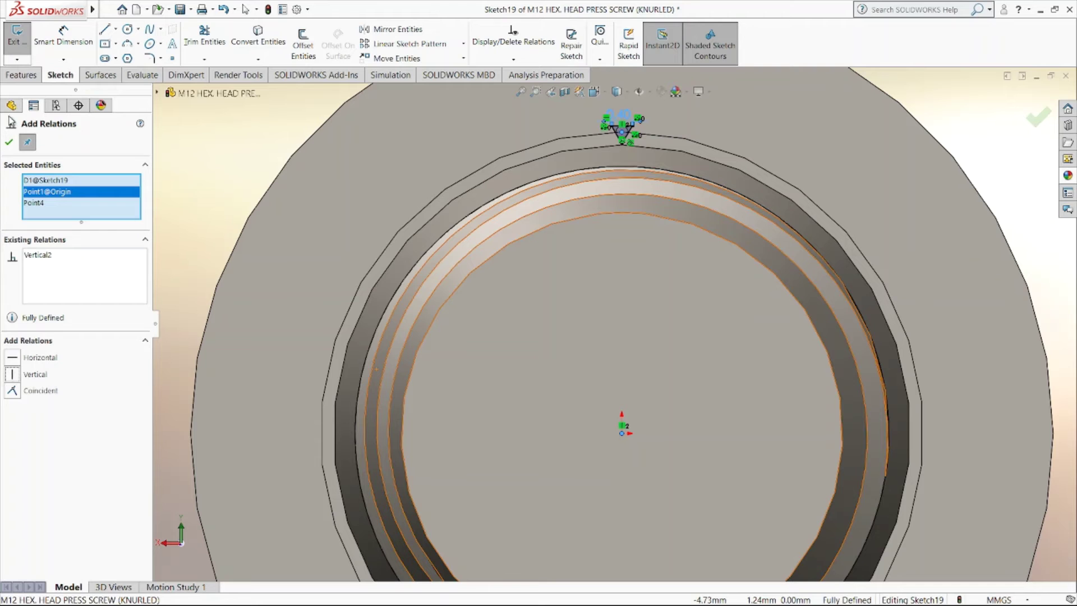
pyautogui.click(8, 142)
# Step: Clear the face selection and orbit to an angled view of the shank
pyautogui.scroll(2, 569, 189)
pyautogui.scroll(-1, 569, 189)
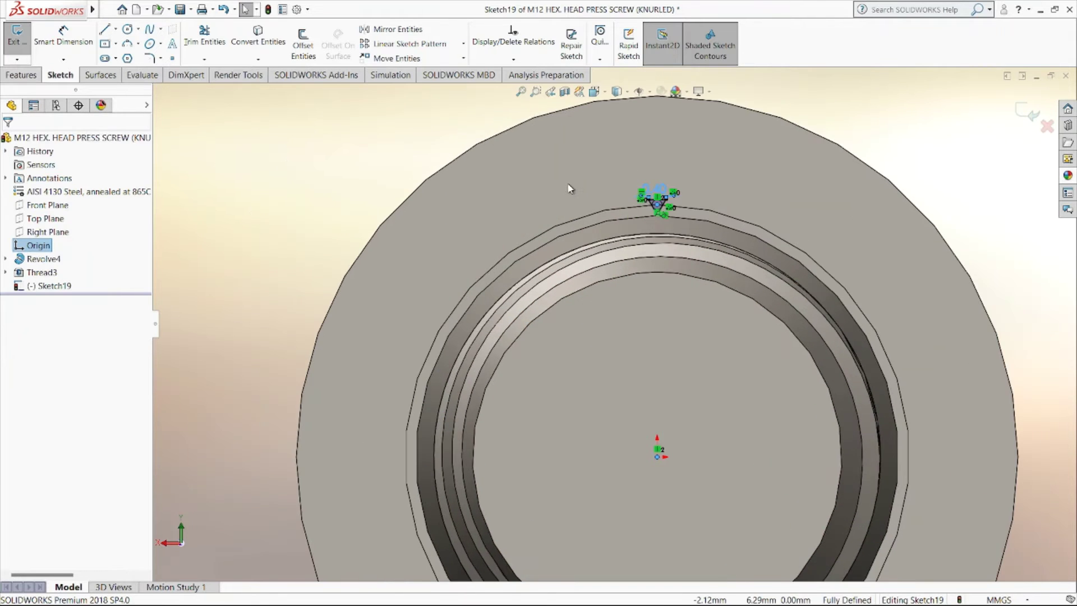
pyautogui.scroll(-3, 672, 255)
pyautogui.scroll(-3, 614, 234)
pyautogui.click(677, 183)
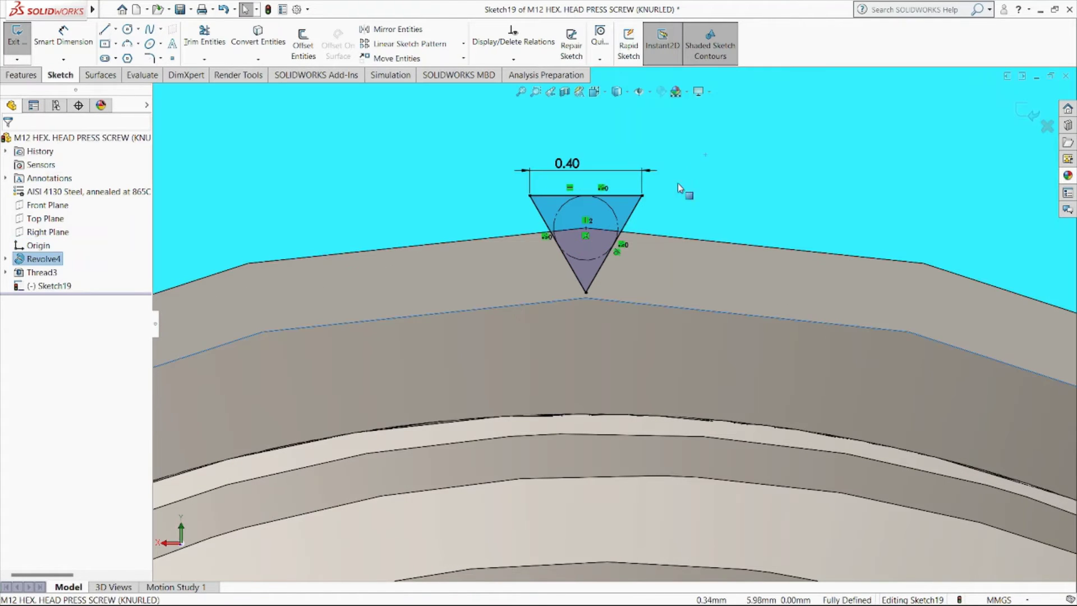
pyautogui.scroll(3, 661, 219)
pyautogui.scroll(3, 661, 219)
pyautogui.scroll(2, 660, 218)
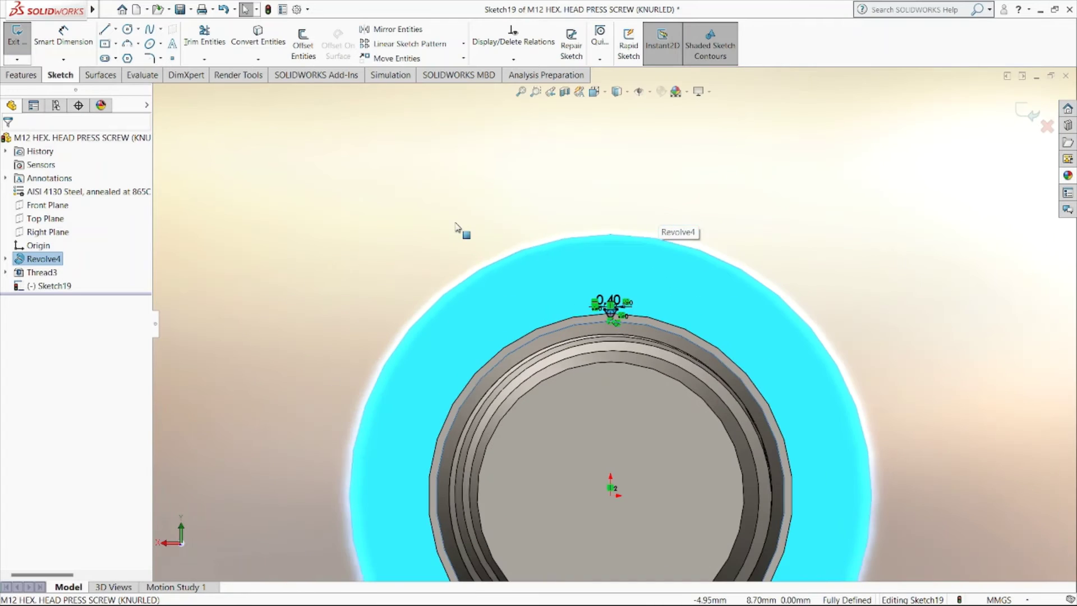
pyautogui.click(307, 230)
pyautogui.moveTo(242, 220); pyautogui.dragTo(327, 233, button='middle')
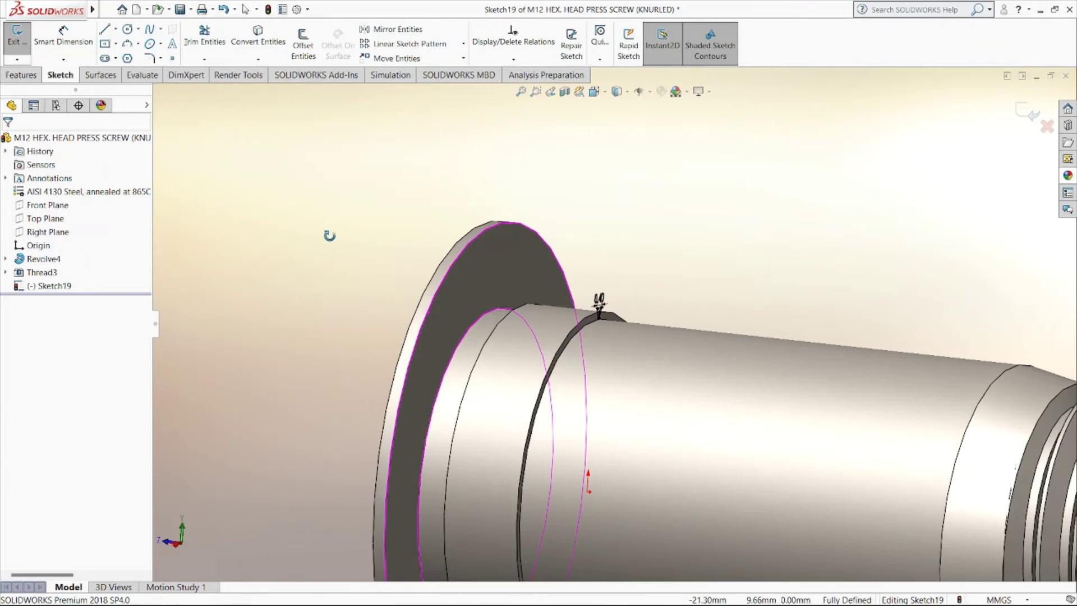
# Step: Extrude-cut the triangle Up To Surface, ending at the head's underside face
pyautogui.click(23, 75)
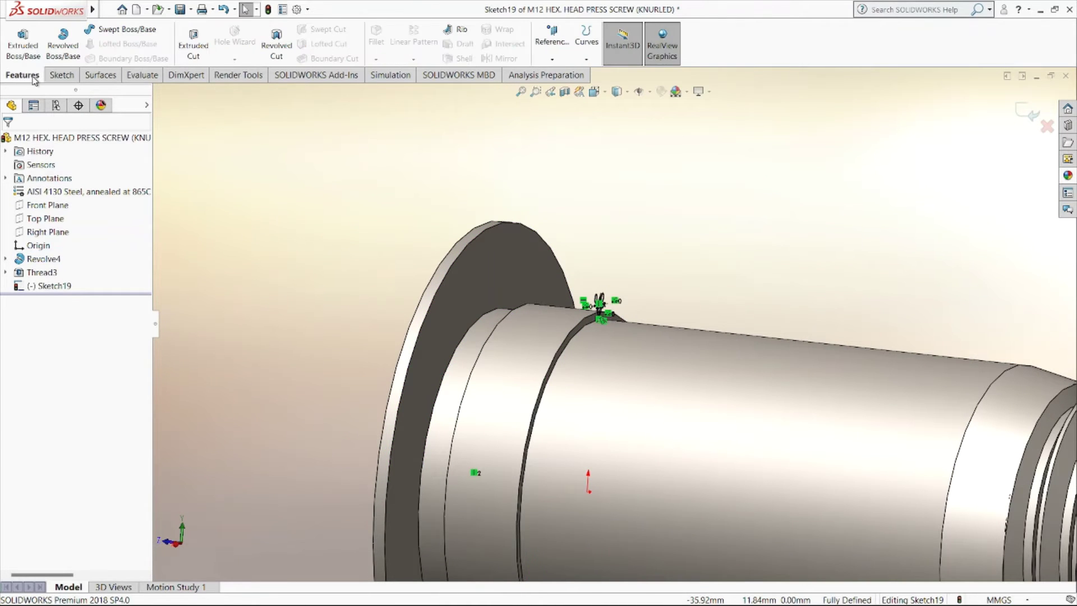
pyautogui.click(203, 51)
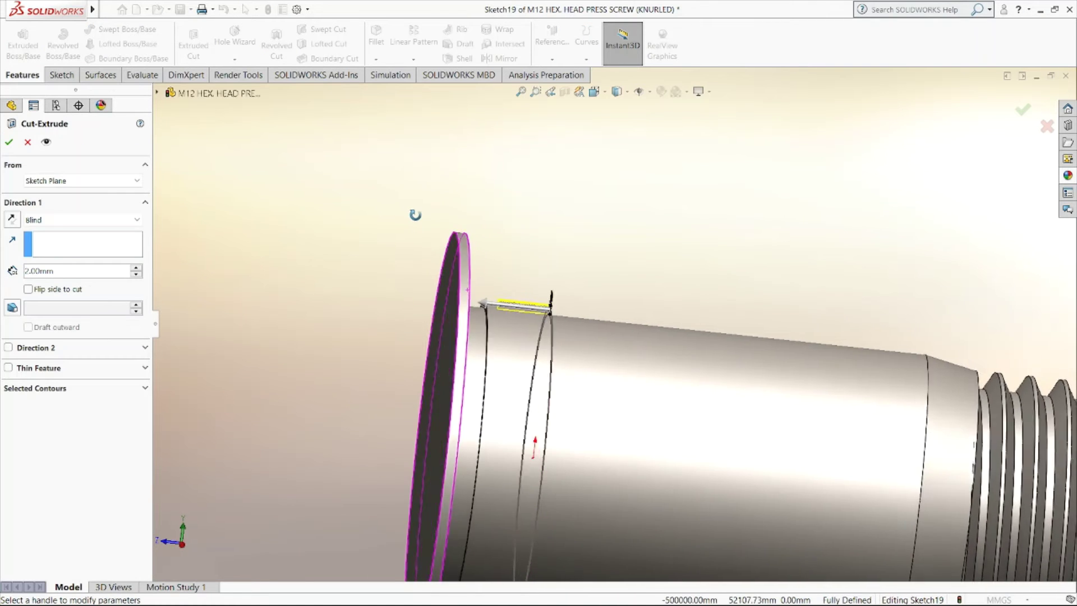
pyautogui.click(34, 220)
pyautogui.click(55, 283)
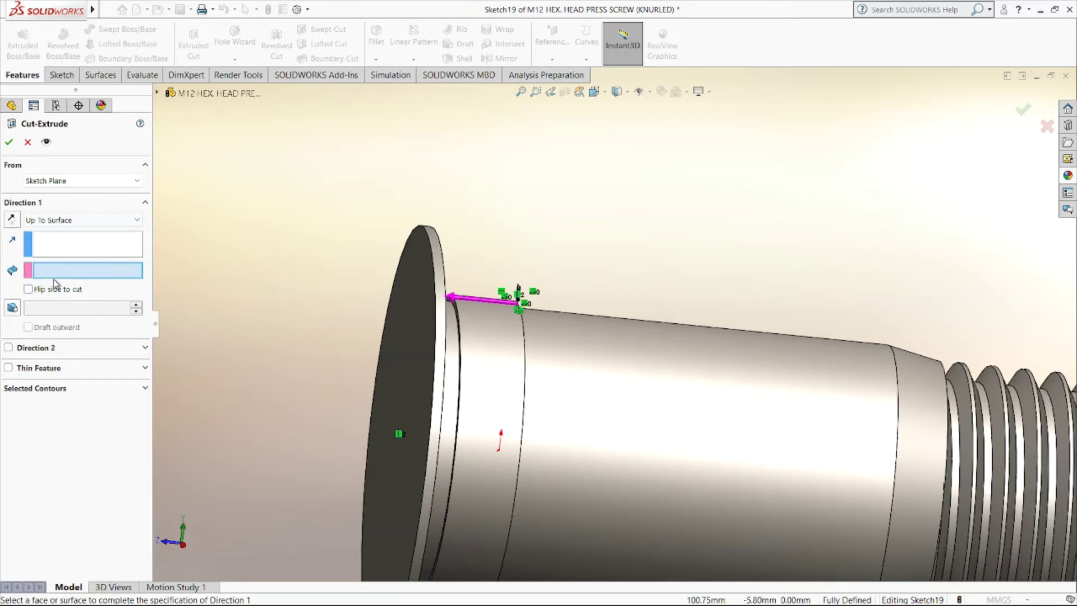
pyautogui.scroll(-3, 443, 342)
pyautogui.scroll(-3, 477, 280)
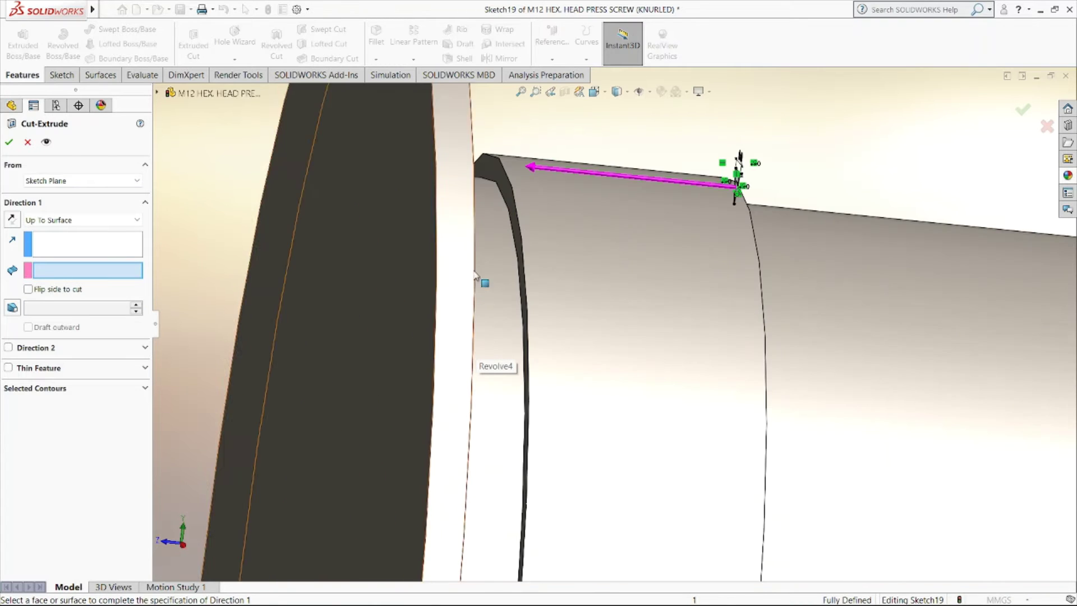
pyautogui.click(511, 212)
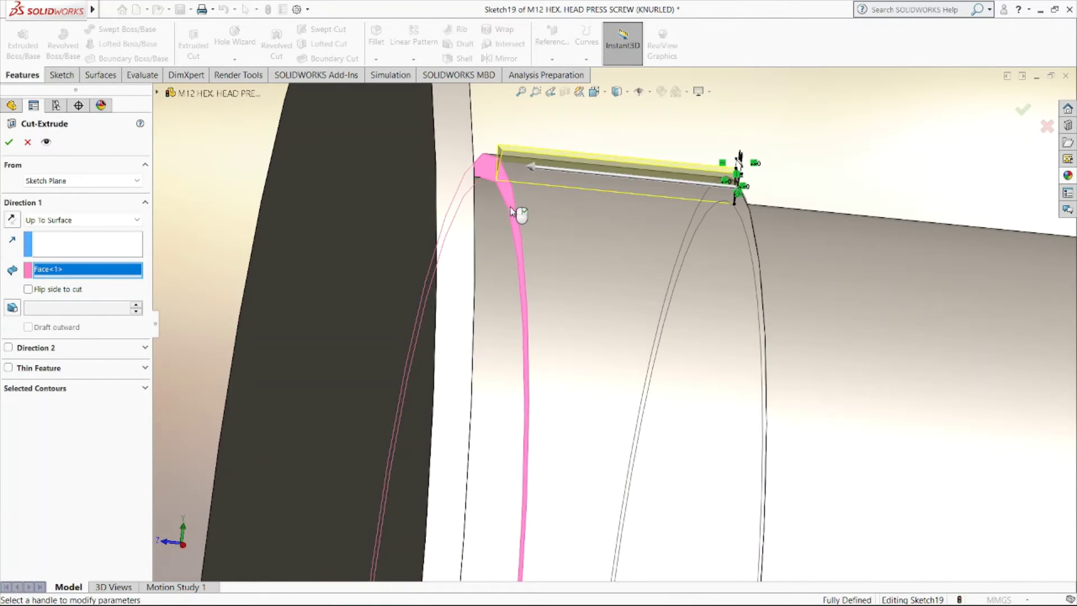
pyautogui.click(8, 142)
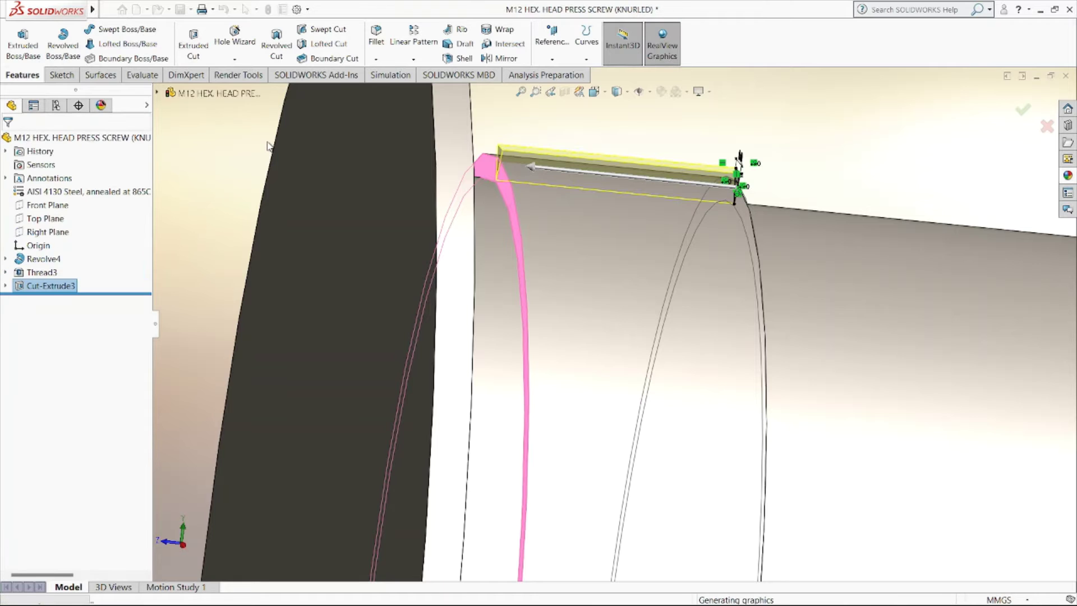
# Step: Start a circular pattern with Cut-Extrude3 as the feature to repeat
pyautogui.scroll(3, 269, 146)
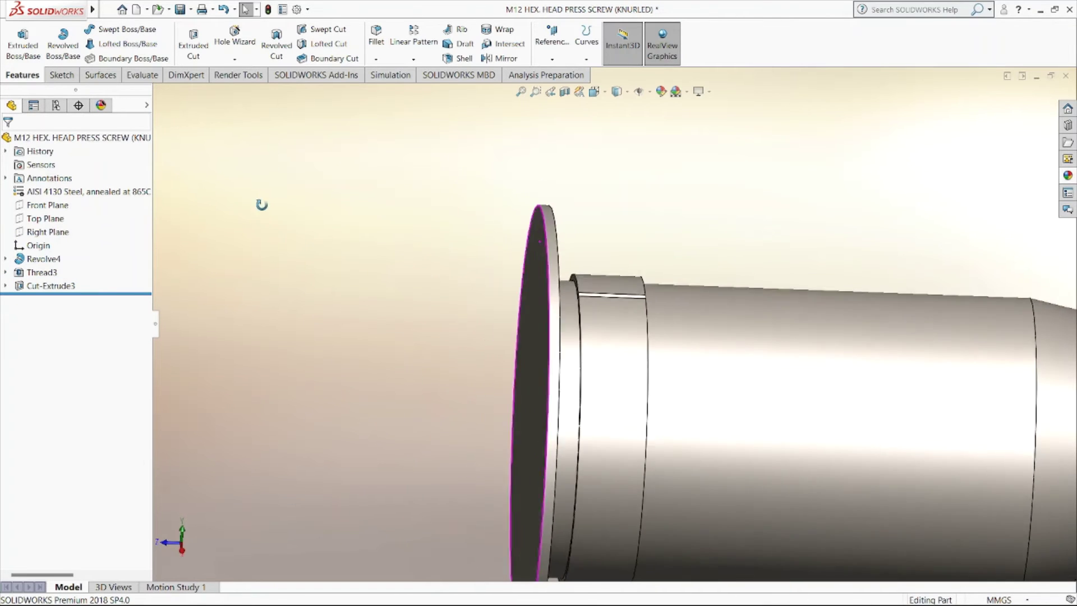
pyautogui.scroll(3, 260, 202)
pyautogui.scroll(2, 257, 226)
pyautogui.moveTo(265, 223)
pyautogui.mouseDown(button='middle')
pyautogui.moveTo(262, 344)
pyautogui.moveTo(440, 109)
pyautogui.moveTo(221, 168)
pyautogui.moveTo(302, 77)
pyautogui.mouseUp(button='middle')
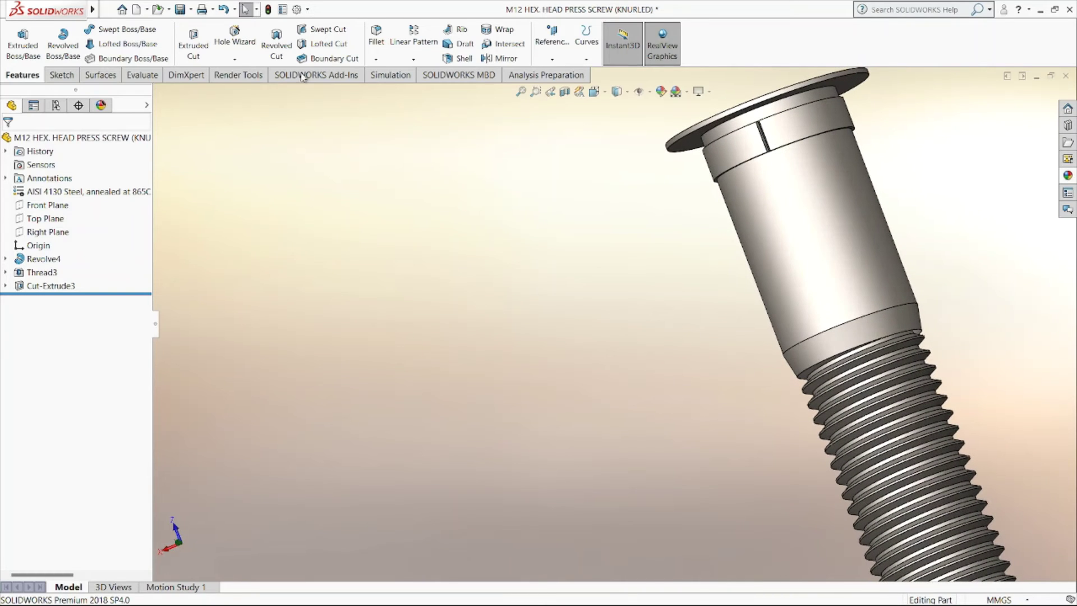
pyautogui.click(406, 60)
pyautogui.click(418, 86)
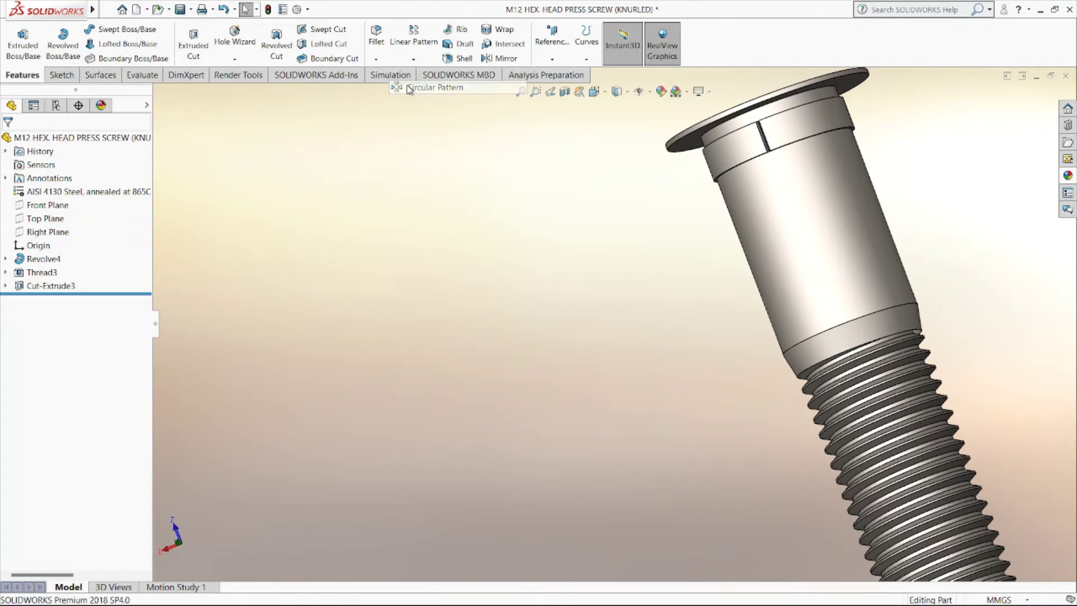
pyautogui.click(185, 75)
pyautogui.click(21, 79)
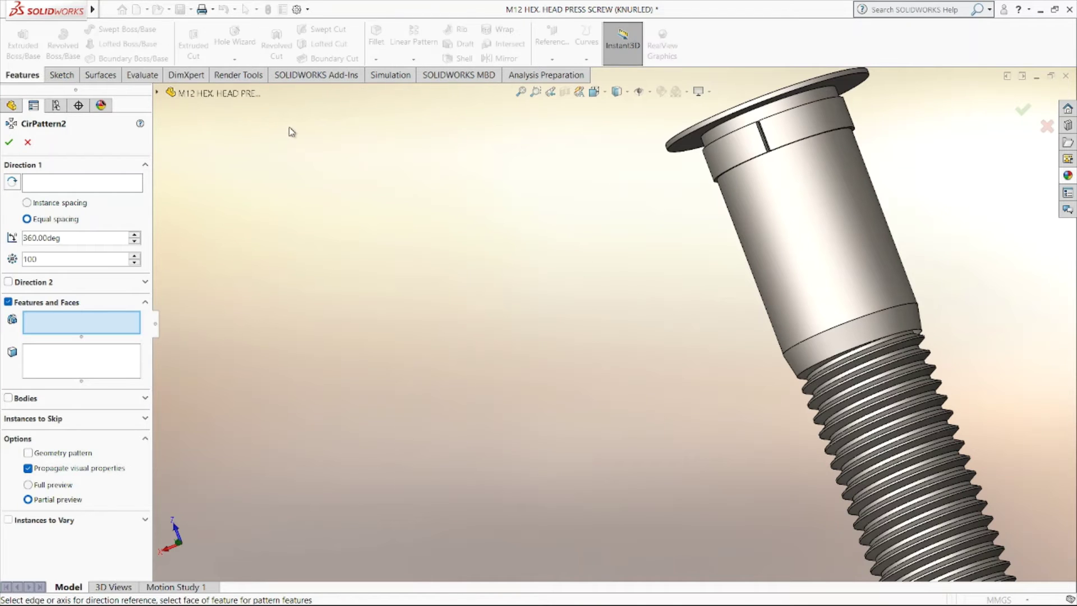
pyautogui.click(158, 92)
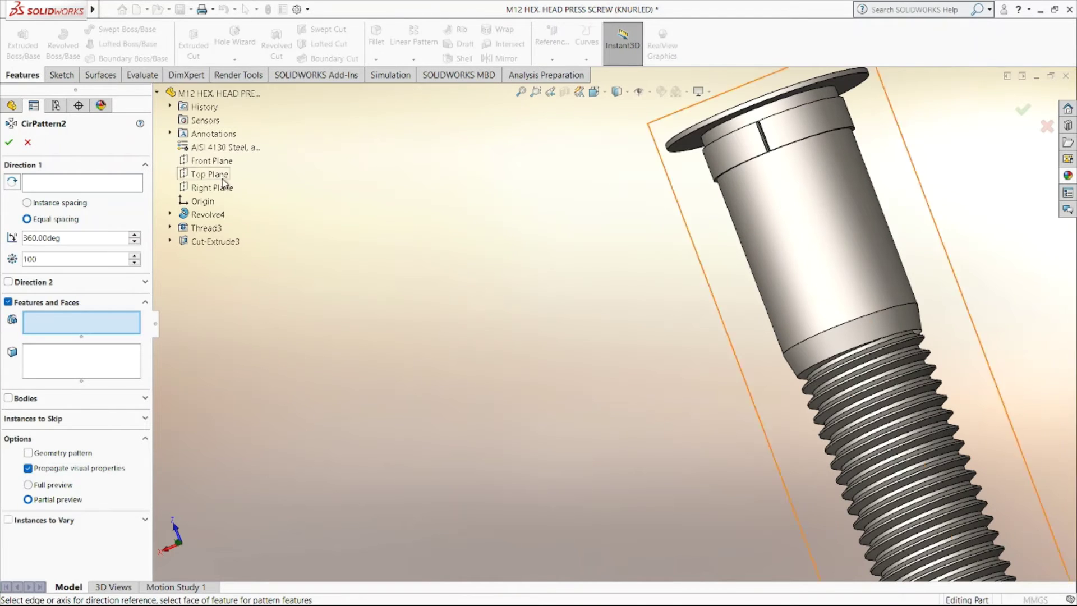
pyautogui.click(206, 244)
# Step: Use the head's circular edge as the axis and accept 100 instances over 360°
pyautogui.click(85, 184)
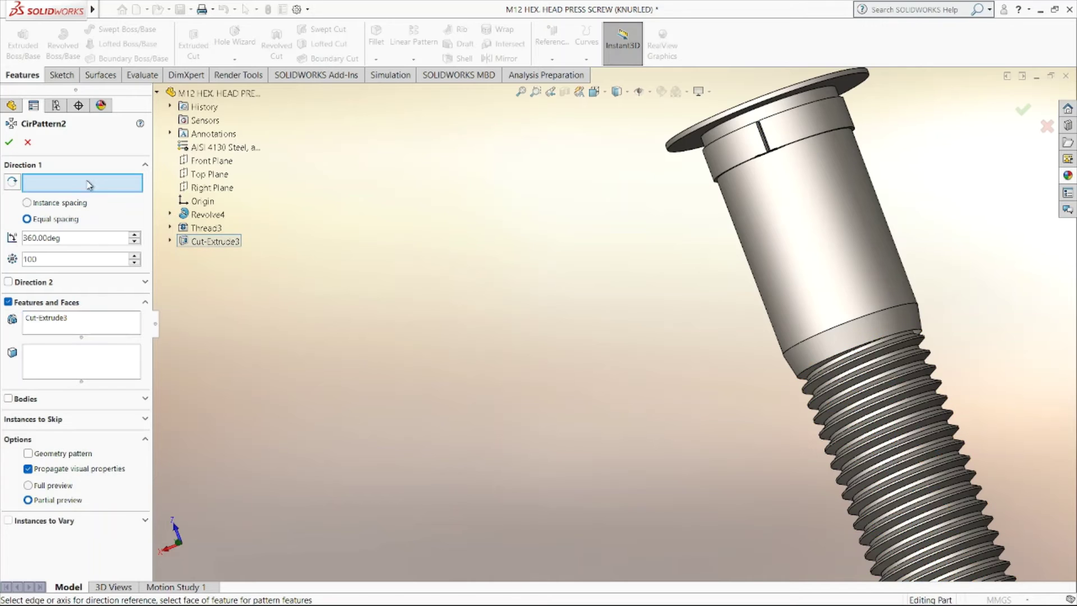
pyautogui.click(731, 114)
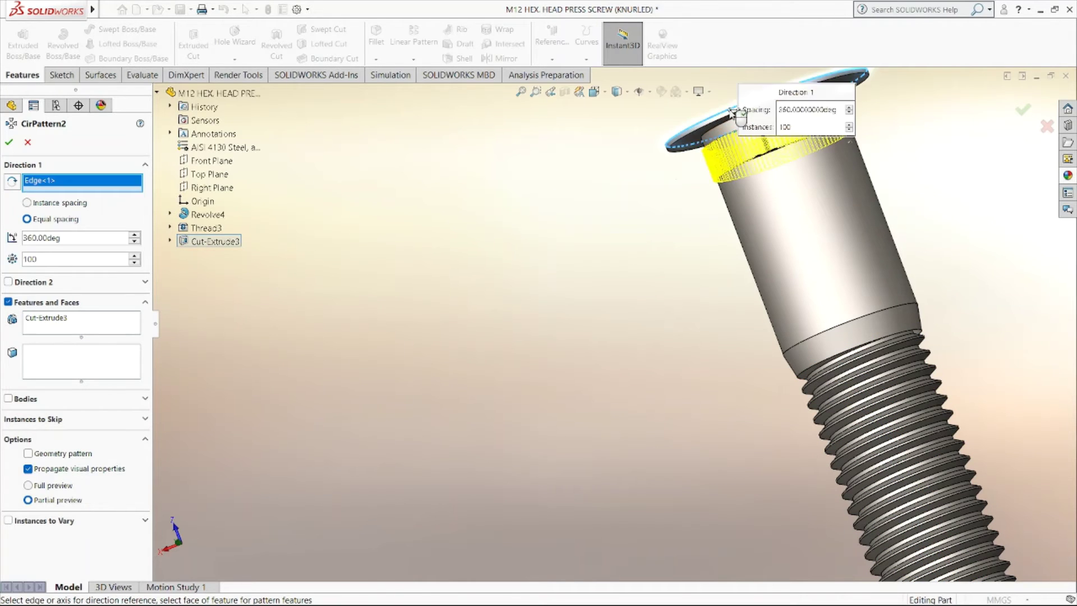
pyautogui.moveTo(617, 220)
pyautogui.mouseDown(button='middle')
pyautogui.moveTo(651, 187)
pyautogui.moveTo(360, 303)
pyautogui.mouseUp(button='middle')
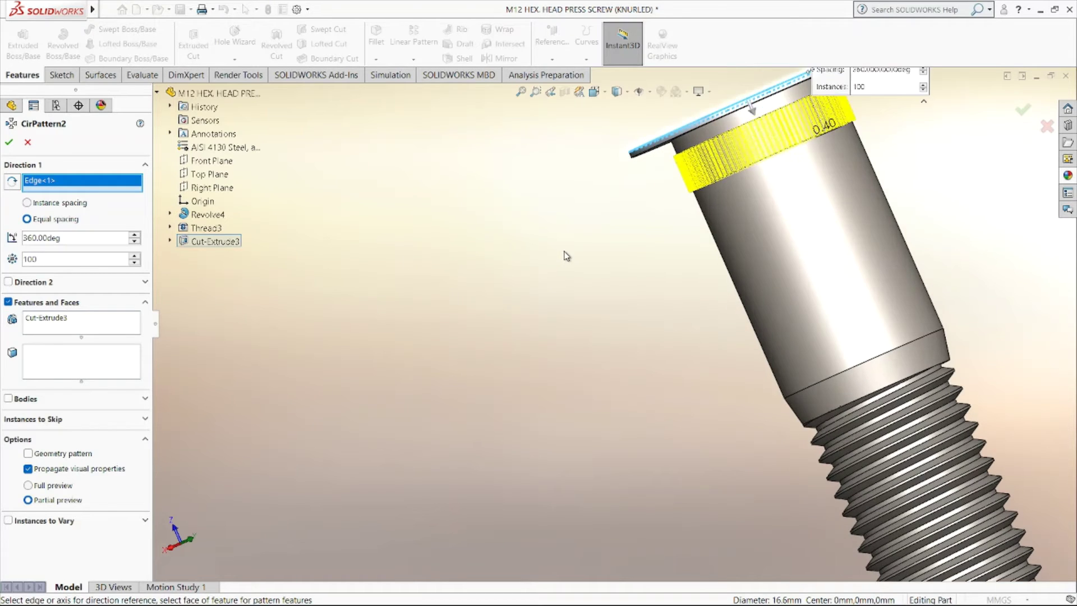
pyautogui.moveTo(566, 257); pyautogui.dragTo(478, 308, button='middle')
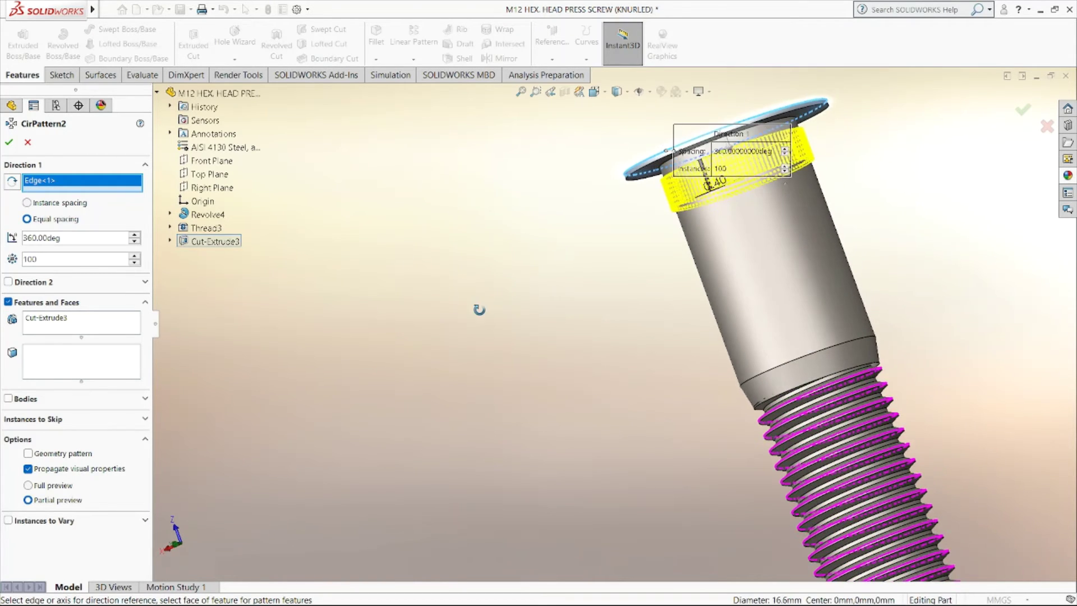
pyautogui.click(10, 143)
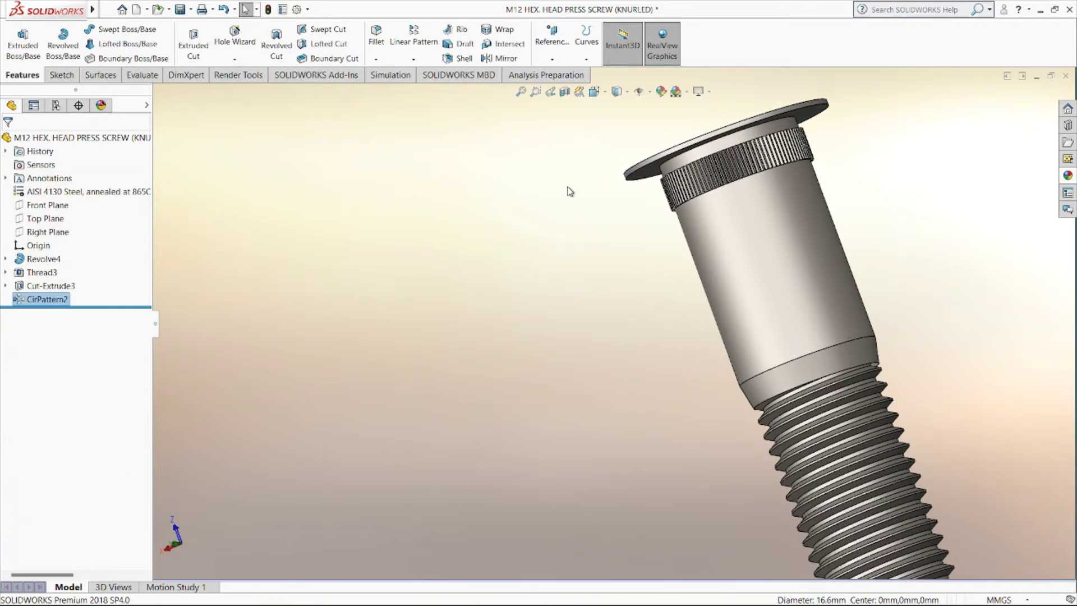
# Step: Open a Normal To sketch on the screw head's end face, ready for a 6-sided polygon
pyautogui.moveTo(570, 188)
pyautogui.mouseDown(button='middle')
pyautogui.moveTo(678, 187)
pyautogui.moveTo(817, 291)
pyautogui.moveTo(716, 402)
pyautogui.moveTo(636, 326)
pyautogui.mouseUp(button='middle')
pyautogui.rightClick(635, 324)
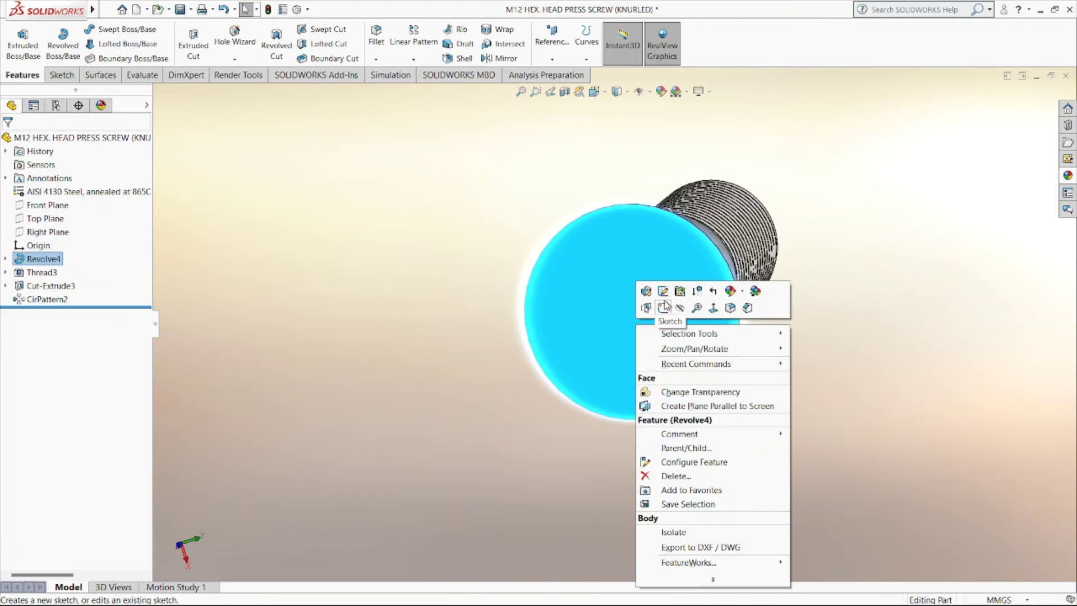
pyautogui.click(666, 306)
pyautogui.rightClick(23, 317)
pyautogui.press('Escape')
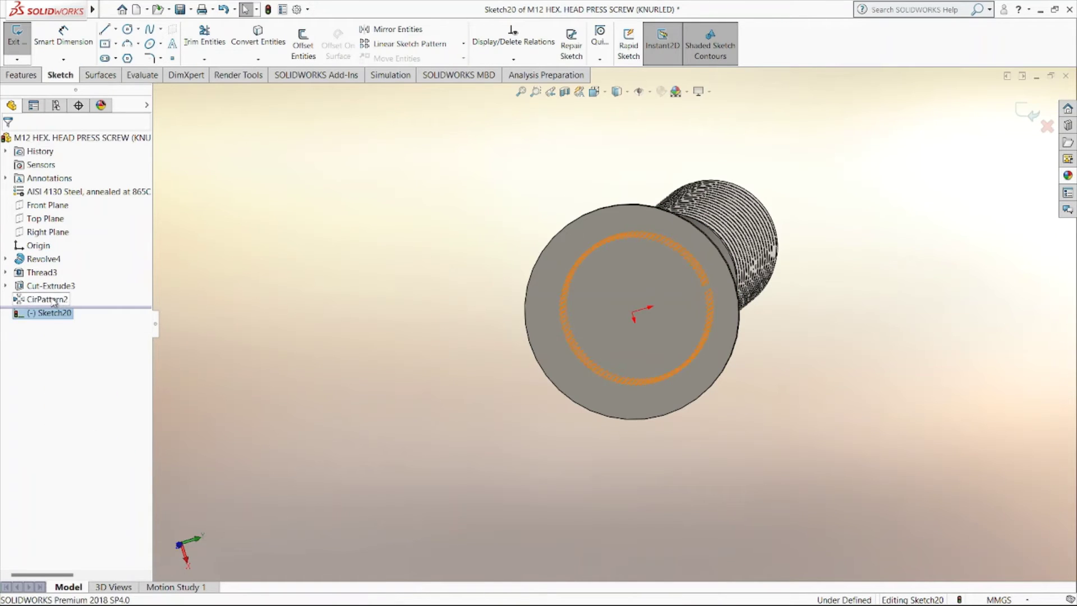
pyautogui.rightClick(45, 318)
pyautogui.click(65, 293)
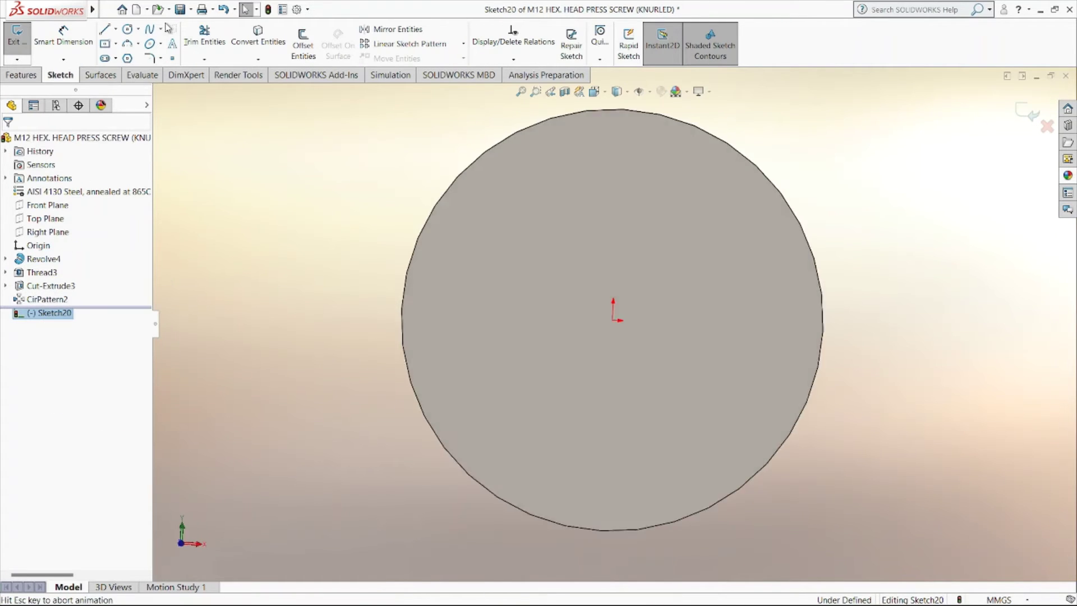
pyautogui.click(129, 59)
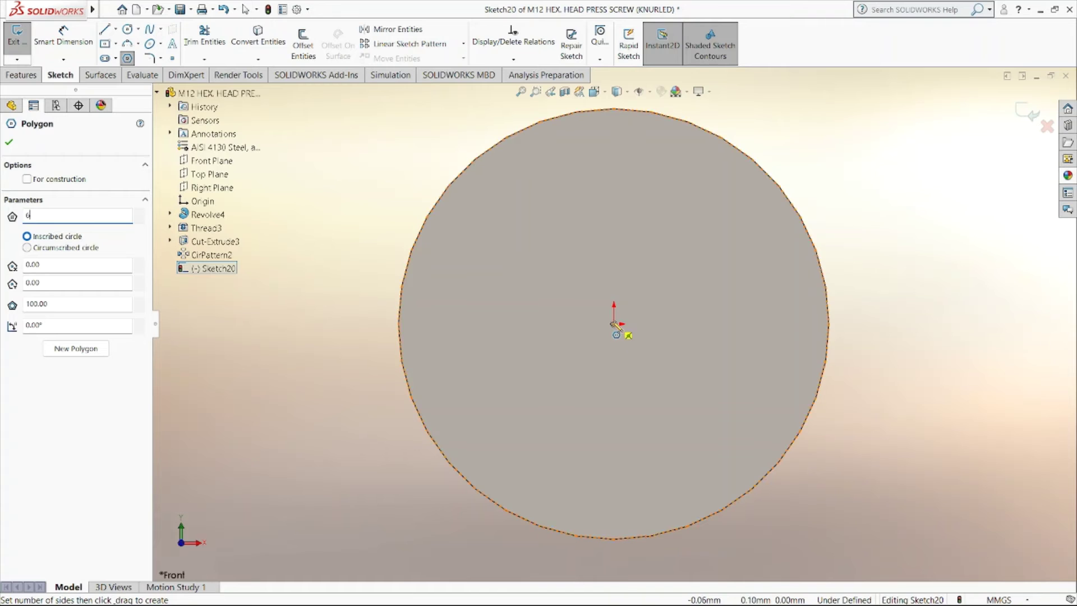
# Step: Draw a hexagon at the origin, dimensioned 20.05 mm across corners
pyautogui.moveTo(615, 326)
pyautogui.mouseDown()
pyautogui.moveTo(629, 144)
pyautogui.moveTo(613, 139)
pyautogui.mouseUp()
pyautogui.click(88, 38)
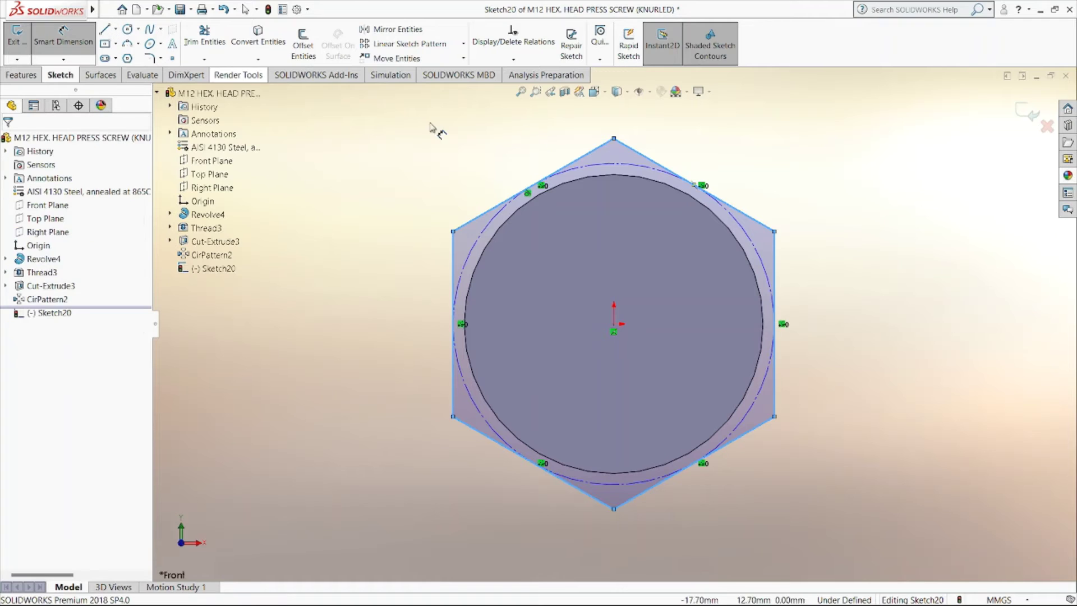
pyautogui.click(614, 139)
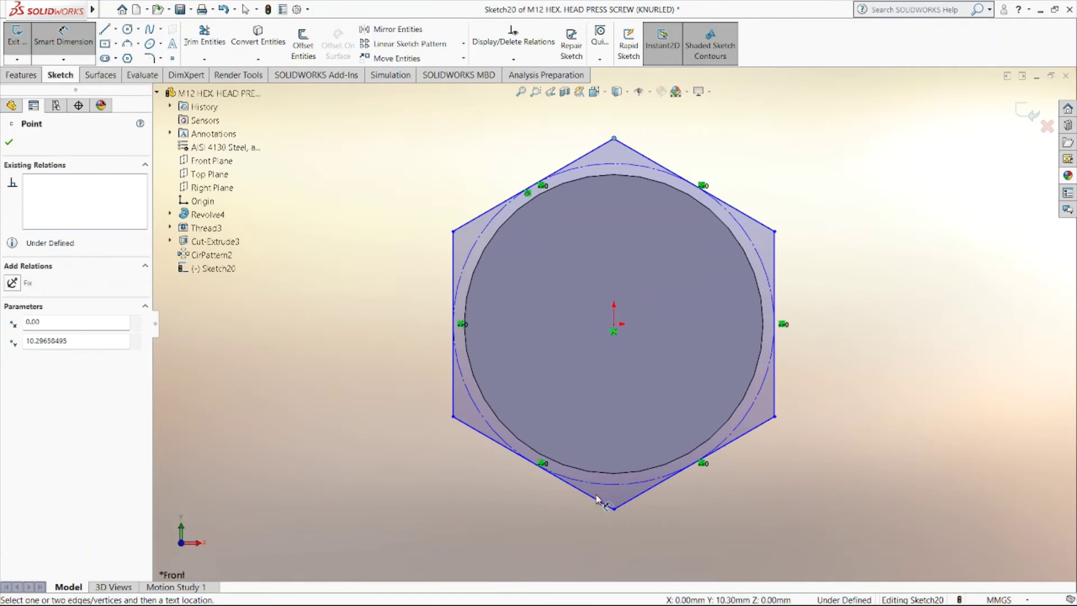
pyautogui.click(614, 509)
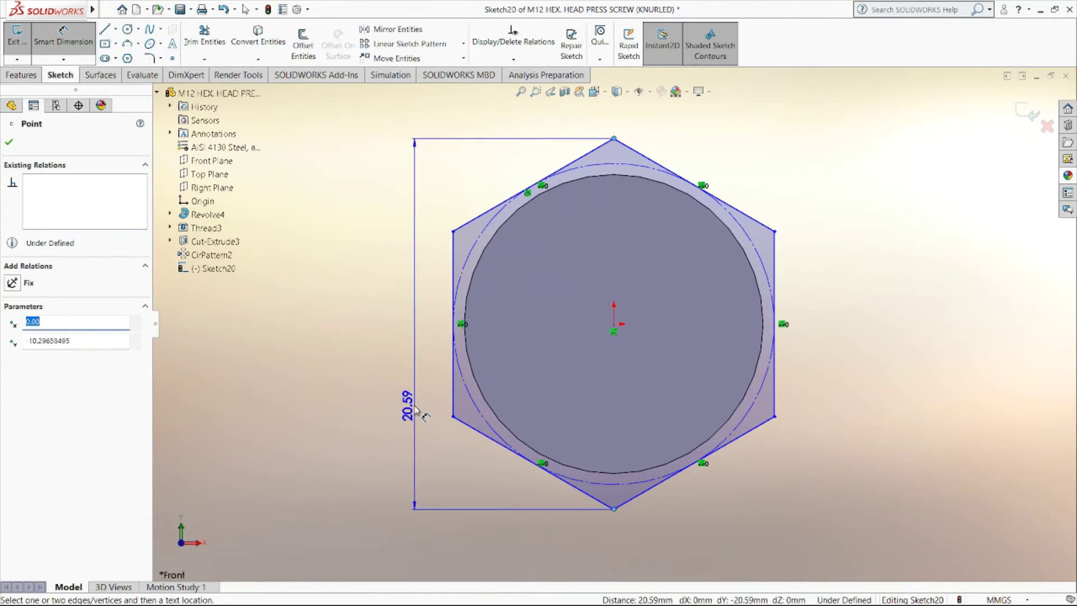
pyautogui.click(415, 393)
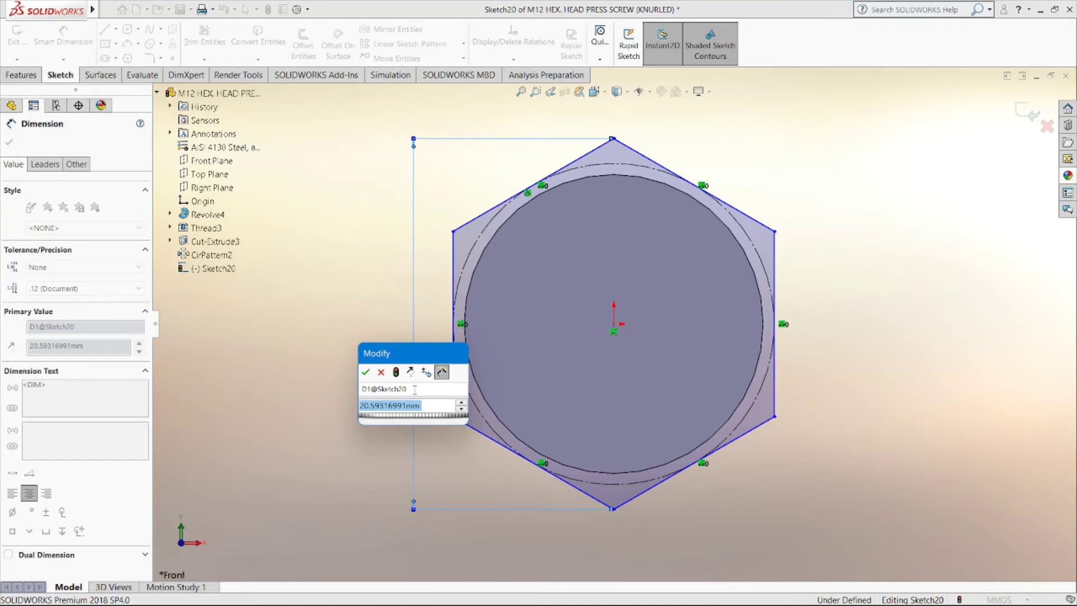
pyautogui.write('20.')
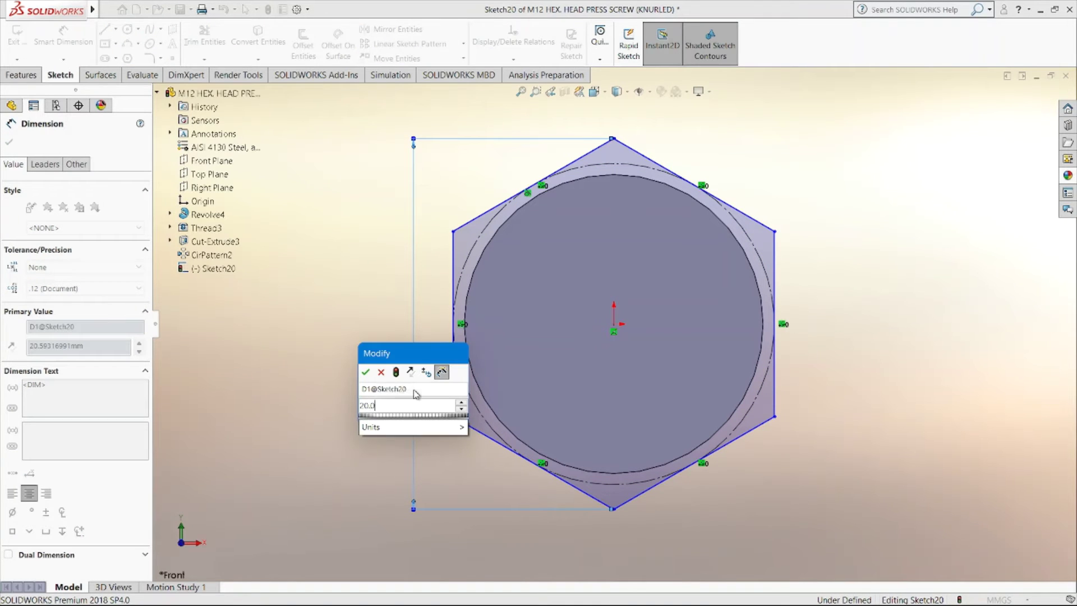
pyautogui.write('05')
pyautogui.press('Return')
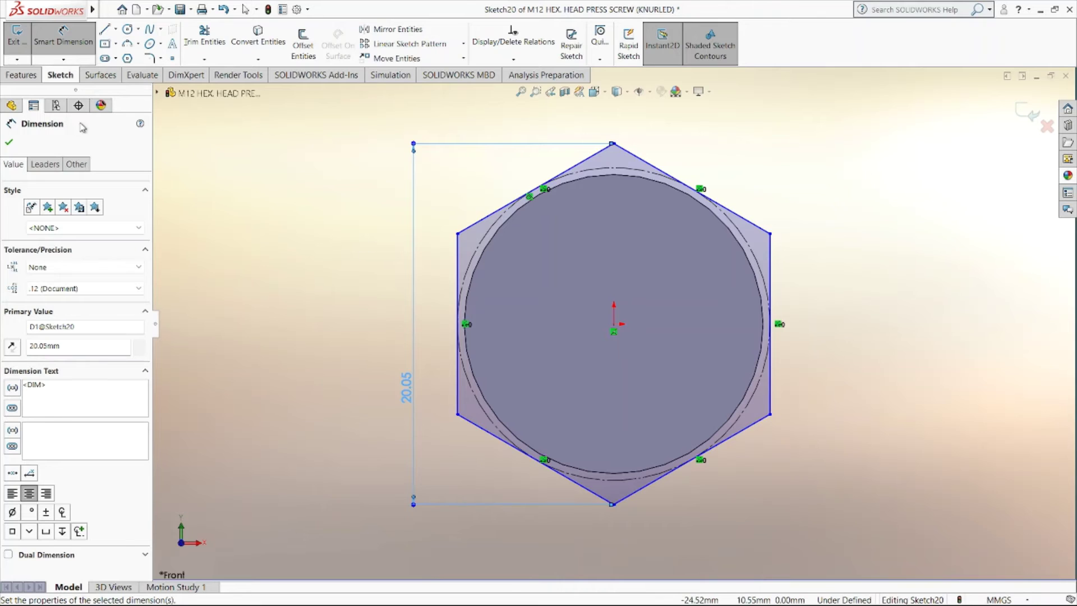
# Step: Add a Vertical relation between the hexagon's top corner and the centre point
pyautogui.click(513, 59)
pyautogui.click(538, 87)
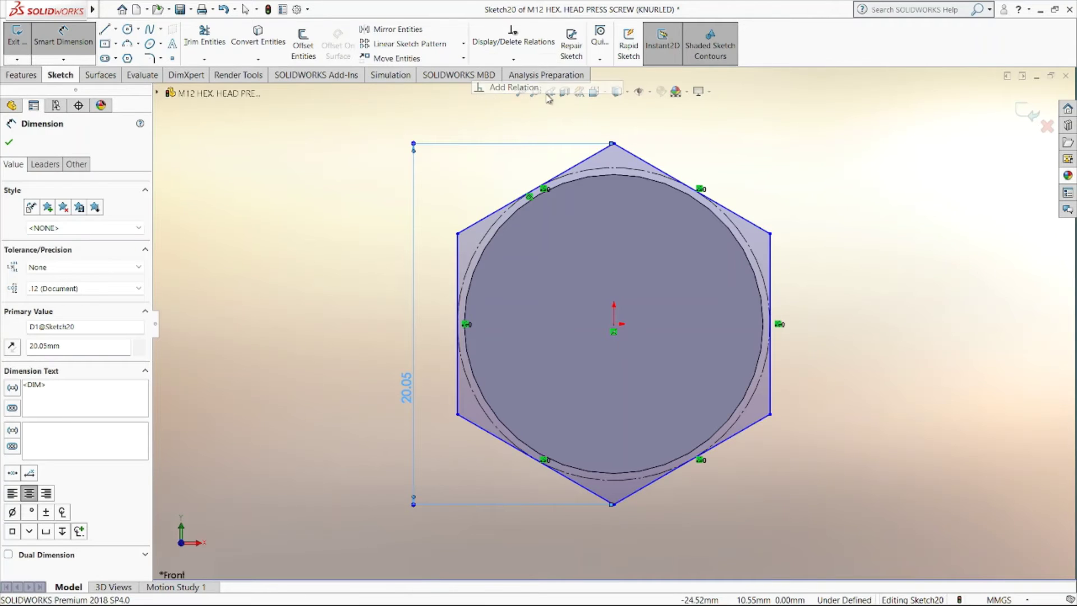
pyautogui.click(613, 145)
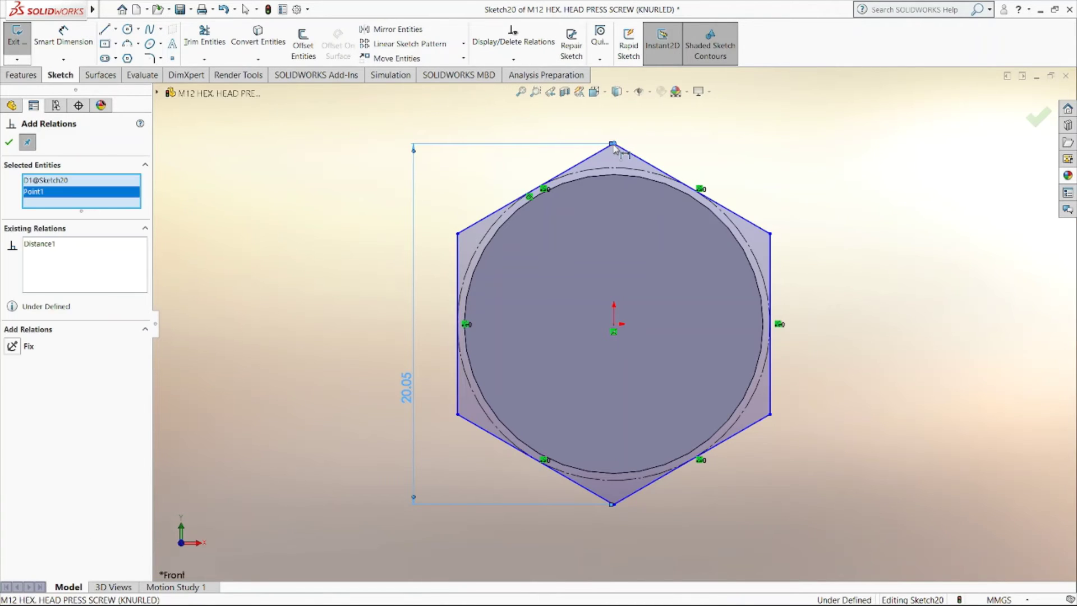
pyautogui.click(613, 325)
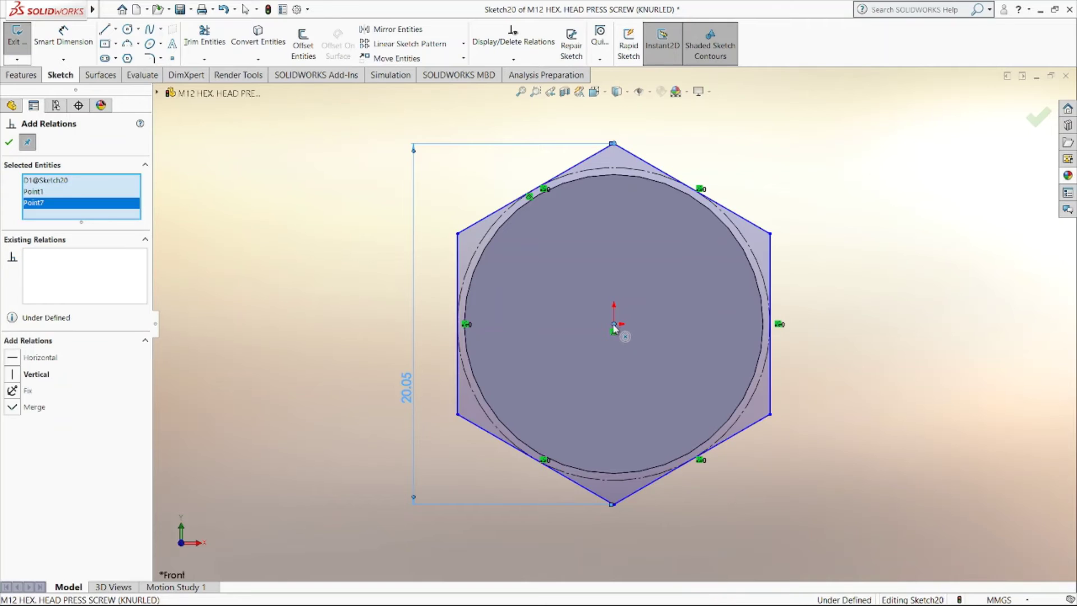
pyautogui.click(10, 373)
pyautogui.click(9, 142)
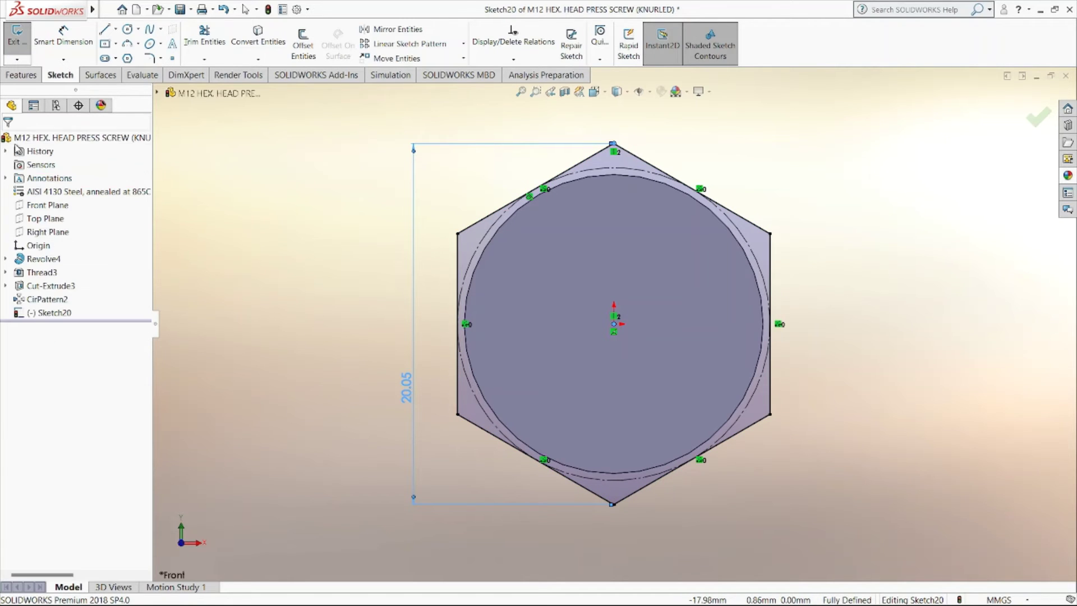
pyautogui.click(22, 75)
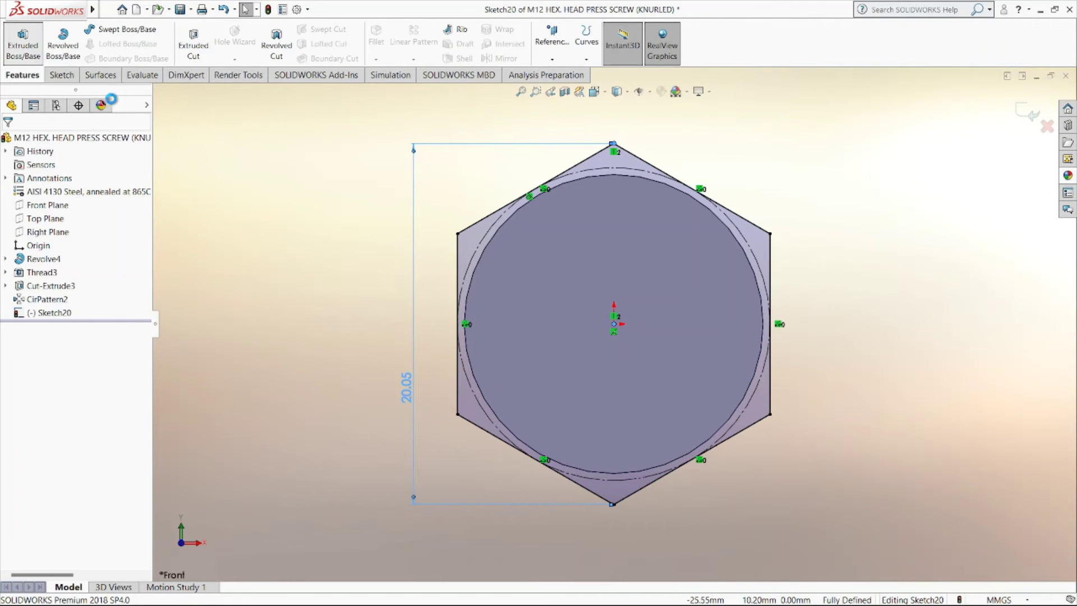
pyautogui.click(22, 42)
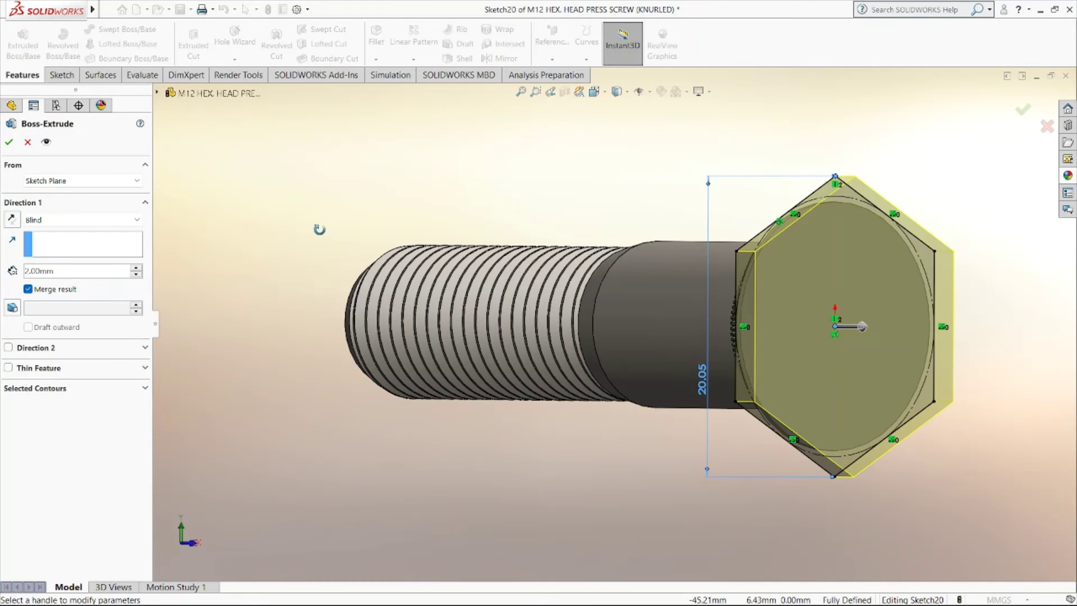
# Step: Extrude the hexagon 8.20-0.4 (7.80 mm) to form the head as Boss-Extrude2
pyautogui.doubleClick(99, 271)
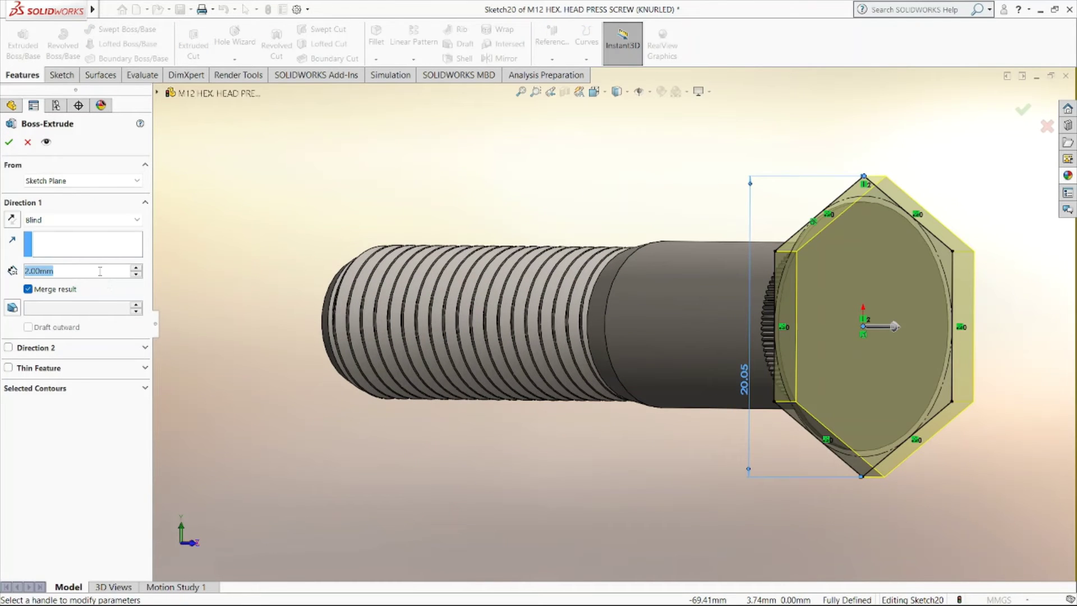
pyautogui.write('8')
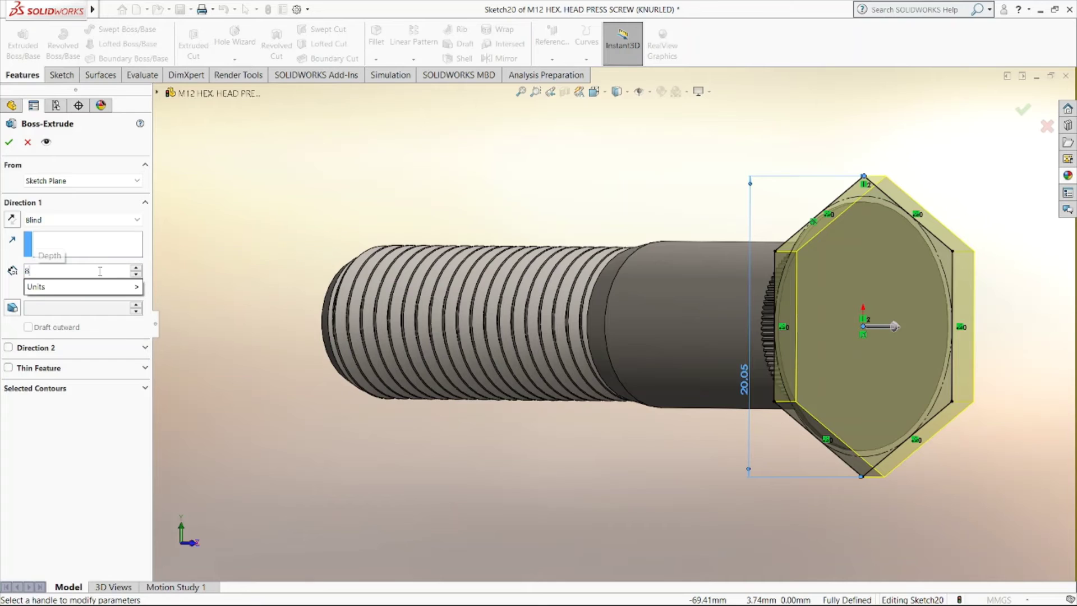
pyautogui.write('.20-')
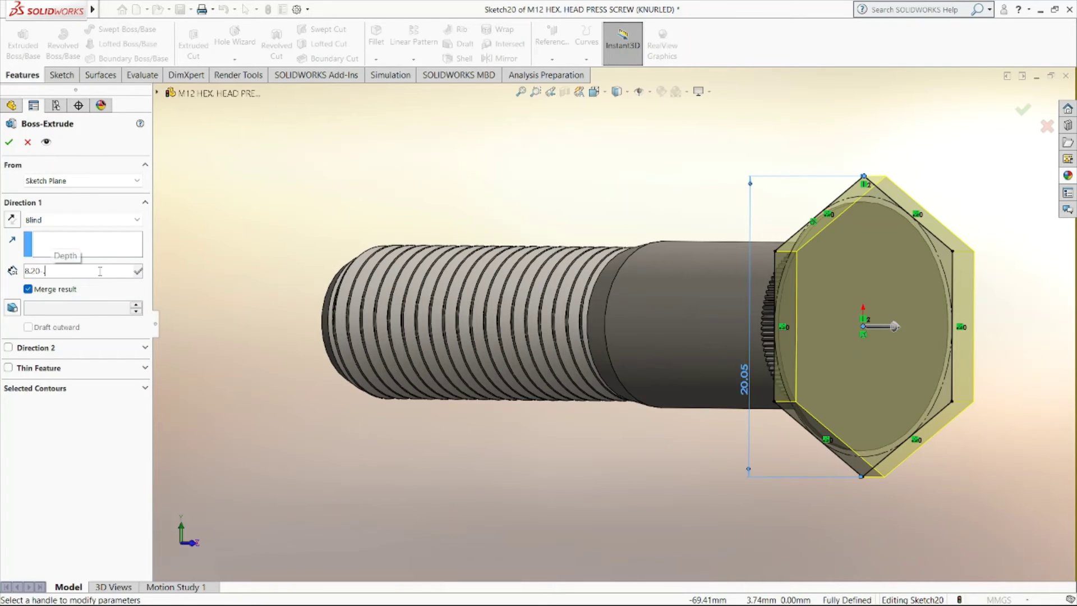
pyautogui.write('.4')
pyautogui.press('Return')
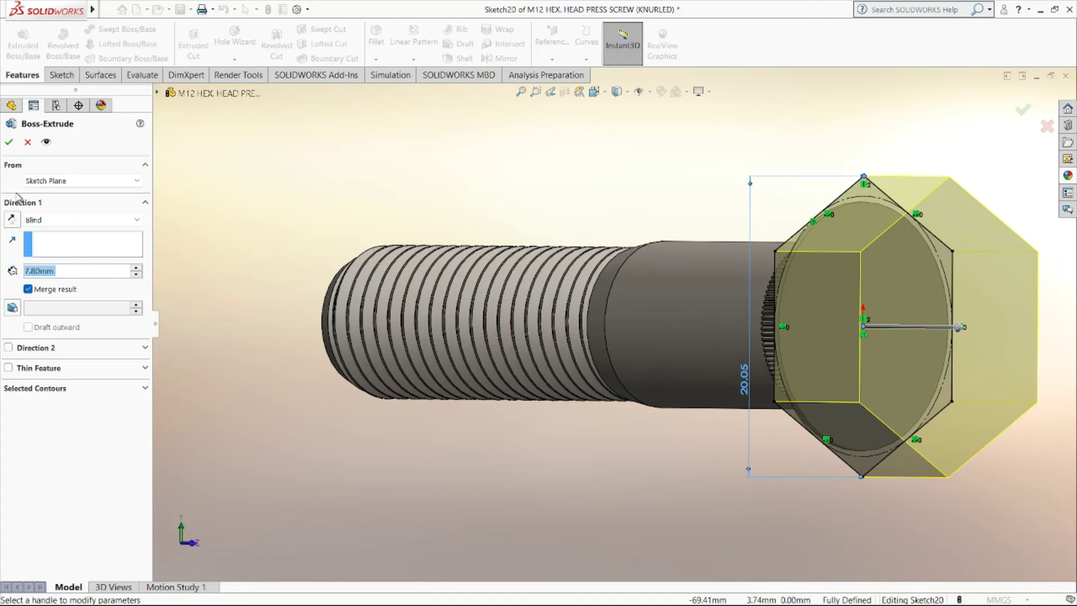
pyautogui.click(9, 142)
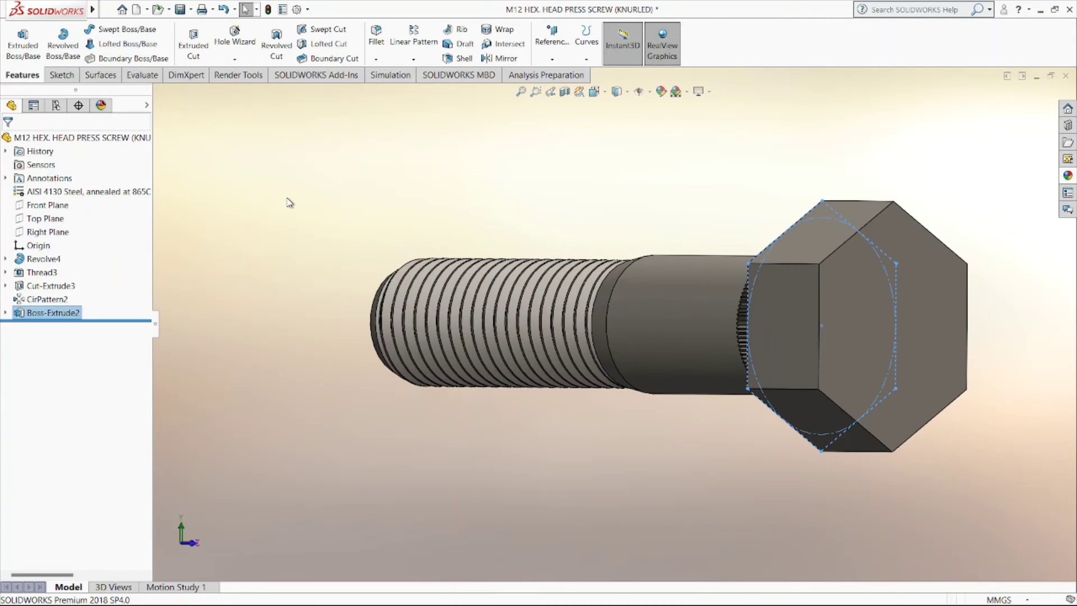
pyautogui.rightClick(52, 214)
# Step: Sketch a closed triangle beside the head on the Top Plane, viewed Normal To
pyautogui.click(59, 197)
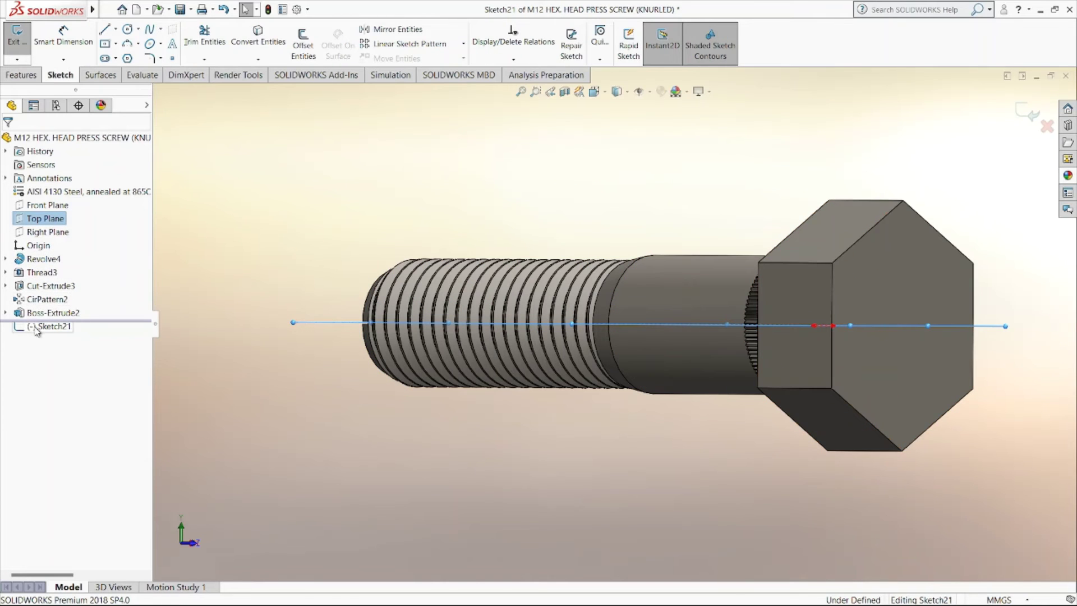
pyautogui.rightClick(53, 325)
pyautogui.click(60, 310)
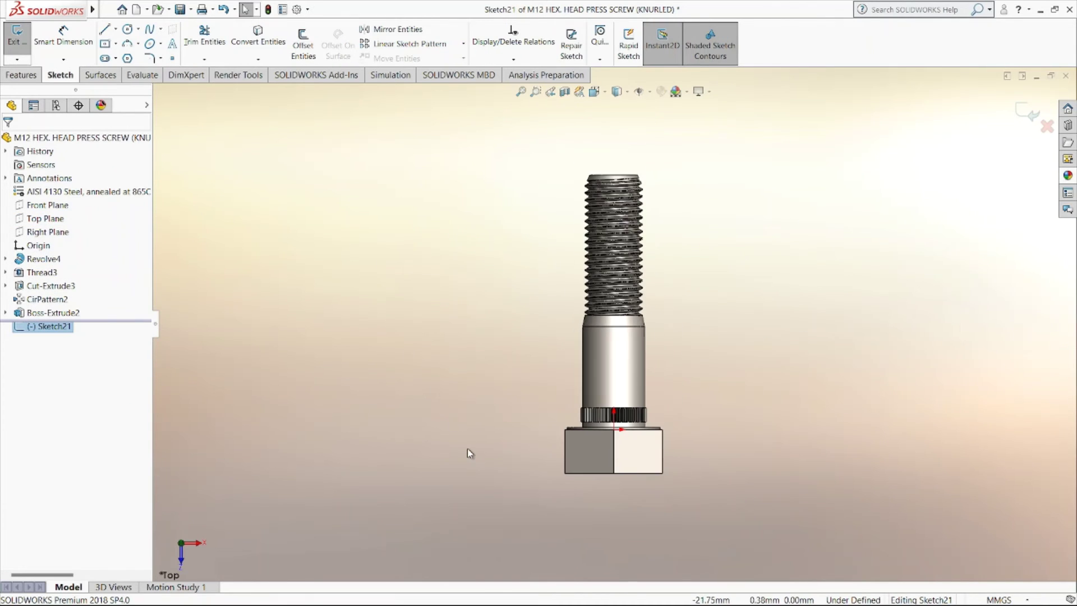
pyautogui.scroll(-3, 556, 461)
pyautogui.scroll(-1, 602, 472)
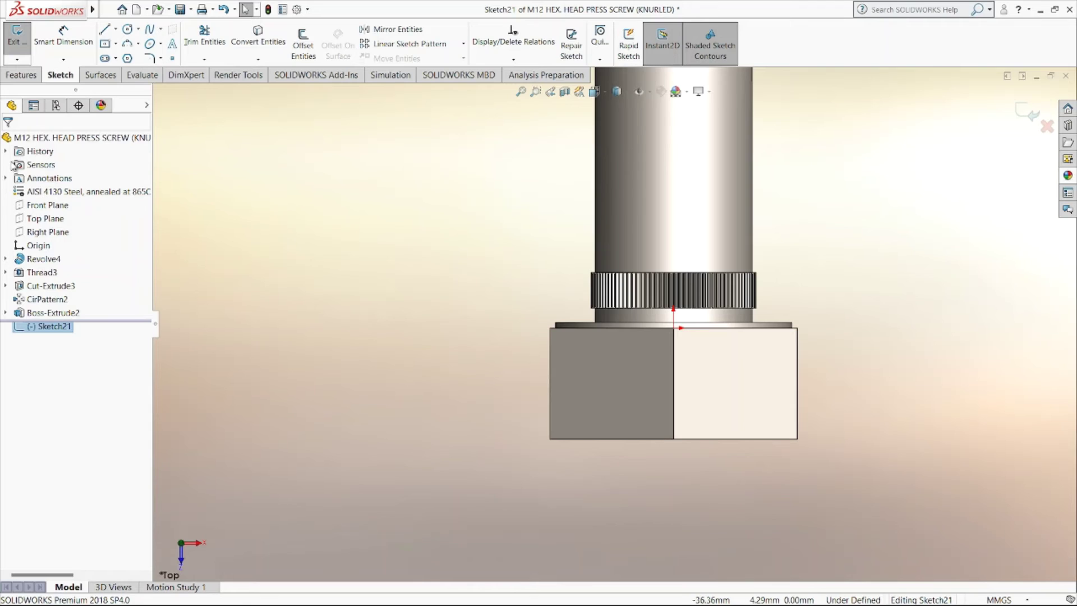
pyautogui.click(102, 30)
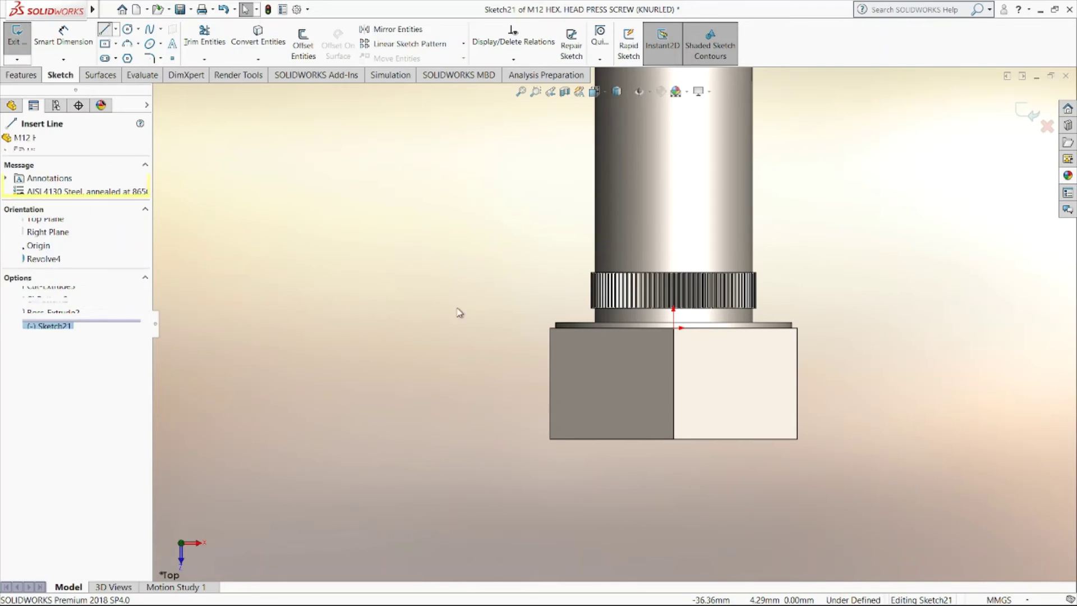
pyautogui.click(579, 433)
pyautogui.click(473, 376)
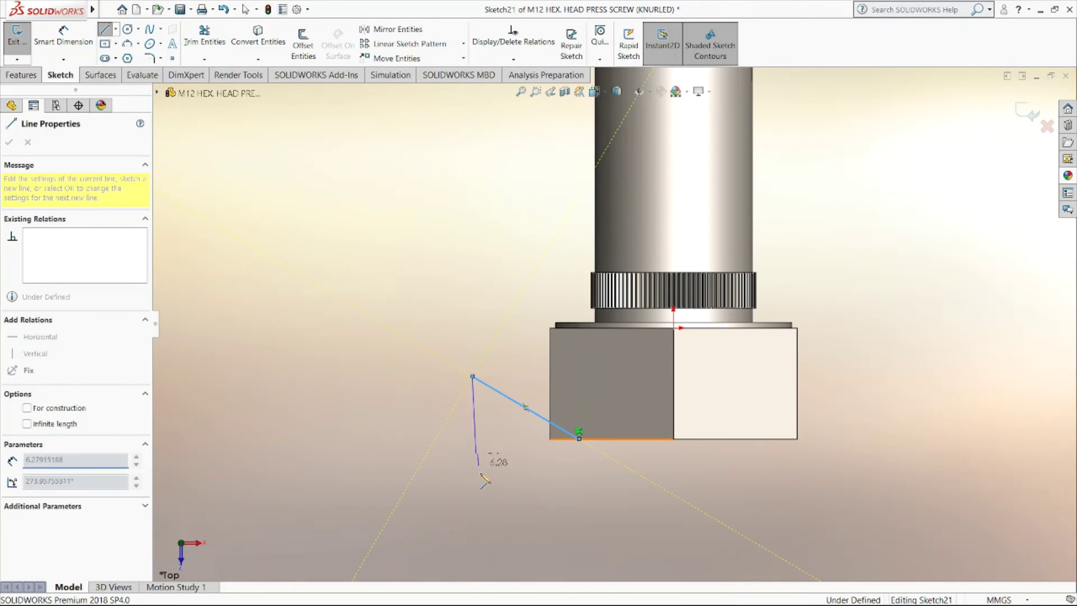
pyautogui.click(482, 481)
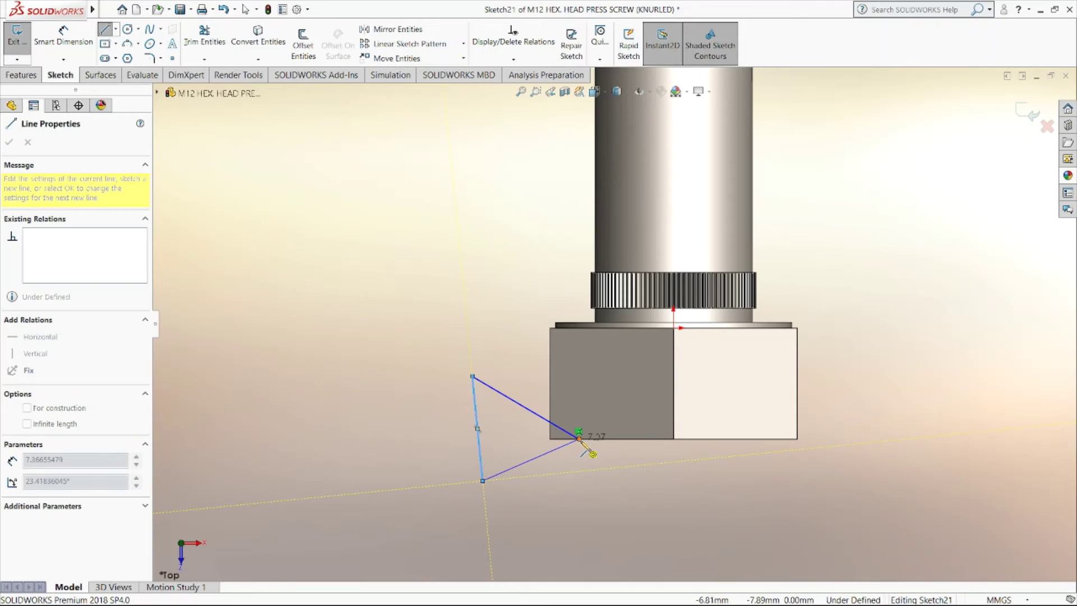
pyautogui.click(579, 438)
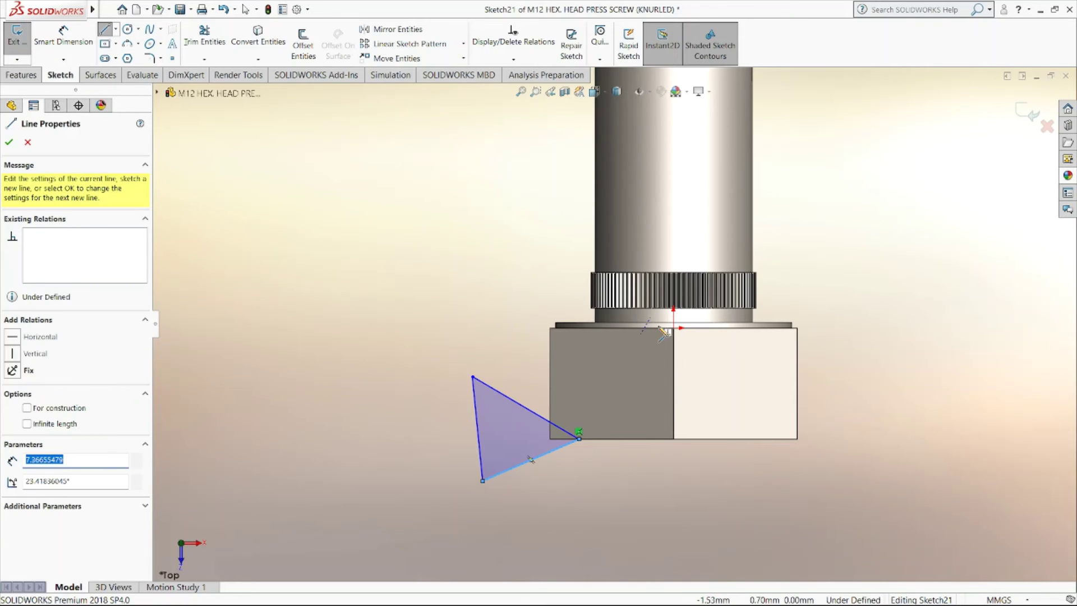
# Step: Draw a vertical centre line along the screw's axis
pyautogui.click(673, 328)
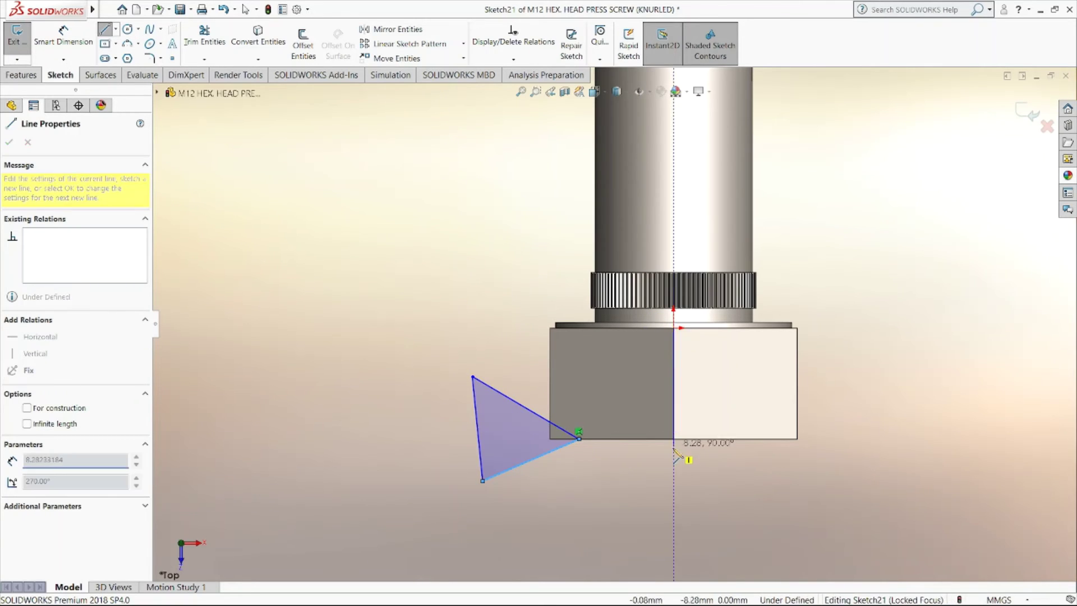
pyautogui.click(673, 469)
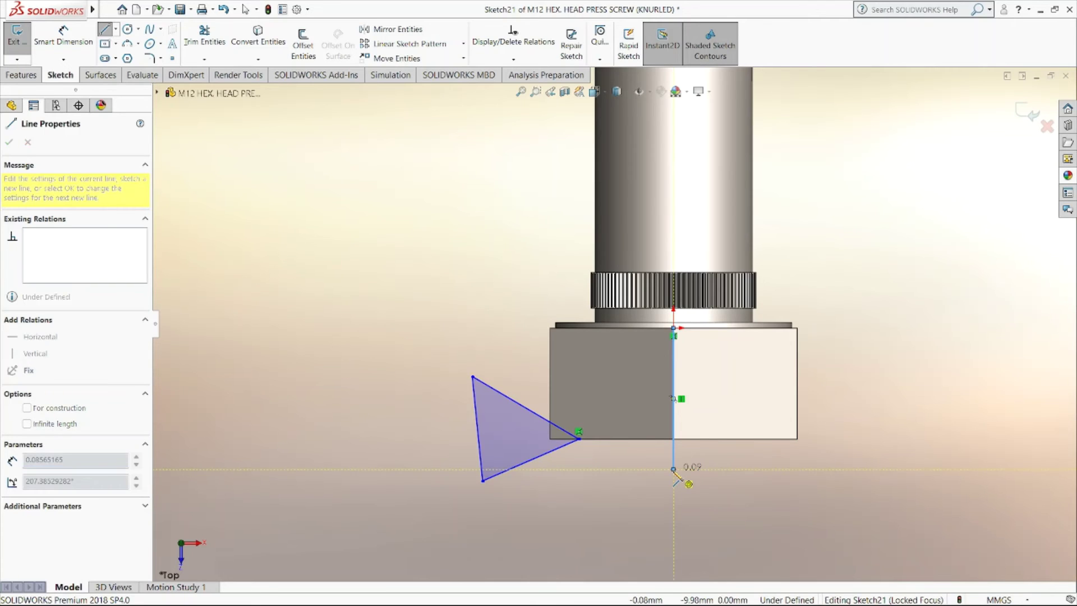
pyautogui.press('Escape')
pyautogui.rightClick(674, 460)
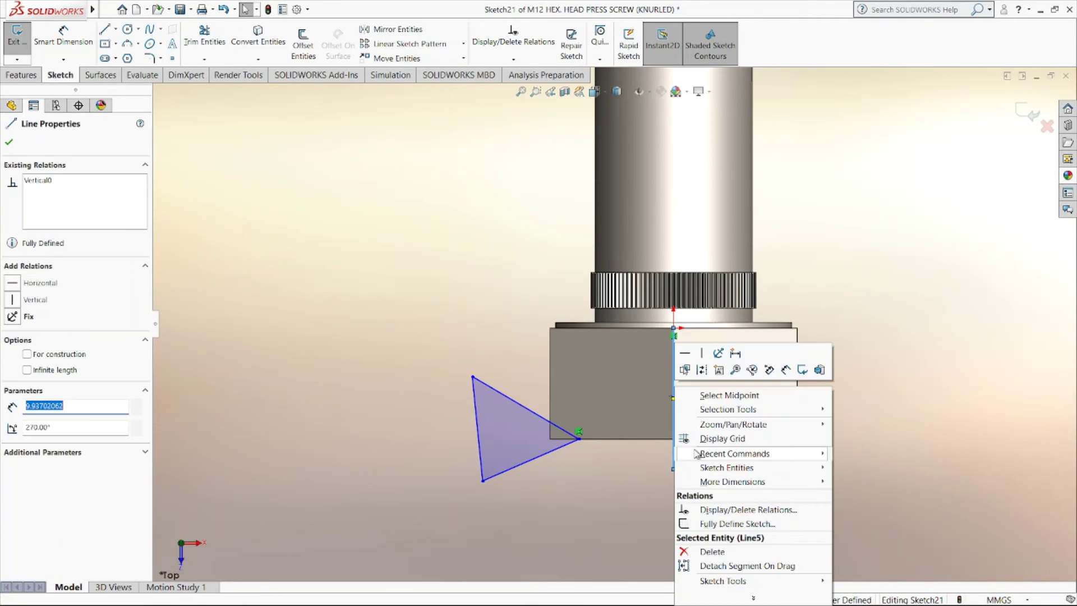
pyautogui.click(181, 202)
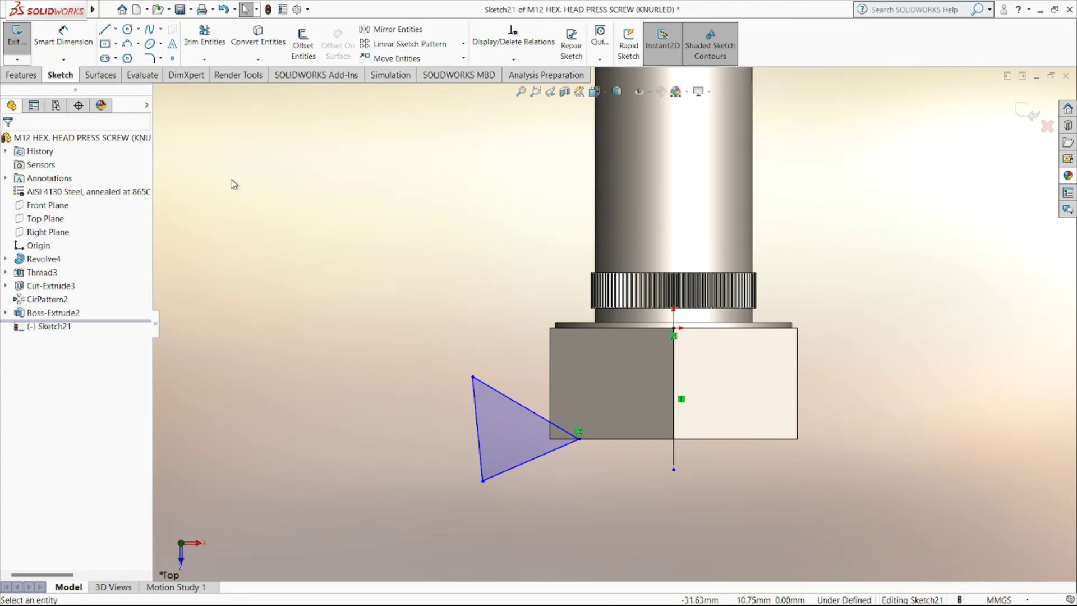
pyautogui.scroll(-2, 676, 461)
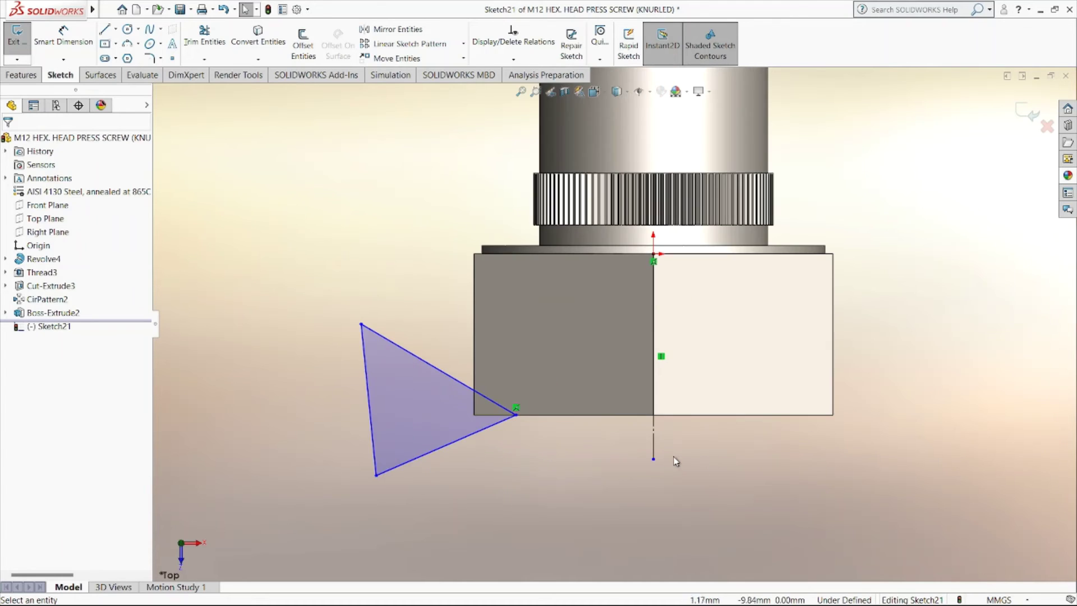
# Step: Dimension the triangle's inner corner 7 mm from the centre axis
pyautogui.click(63, 41)
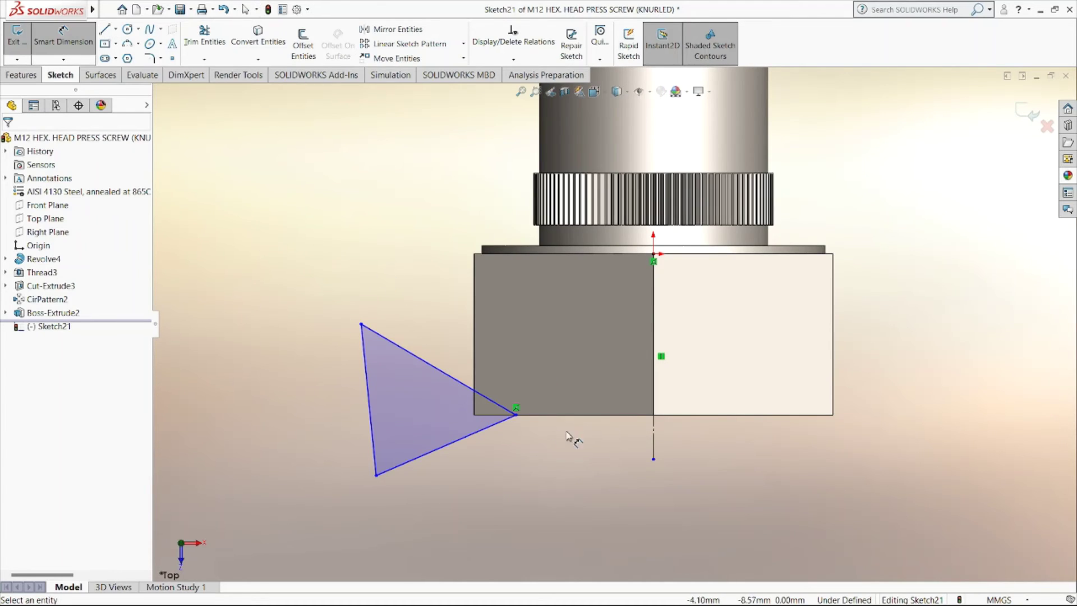
pyautogui.click(516, 415)
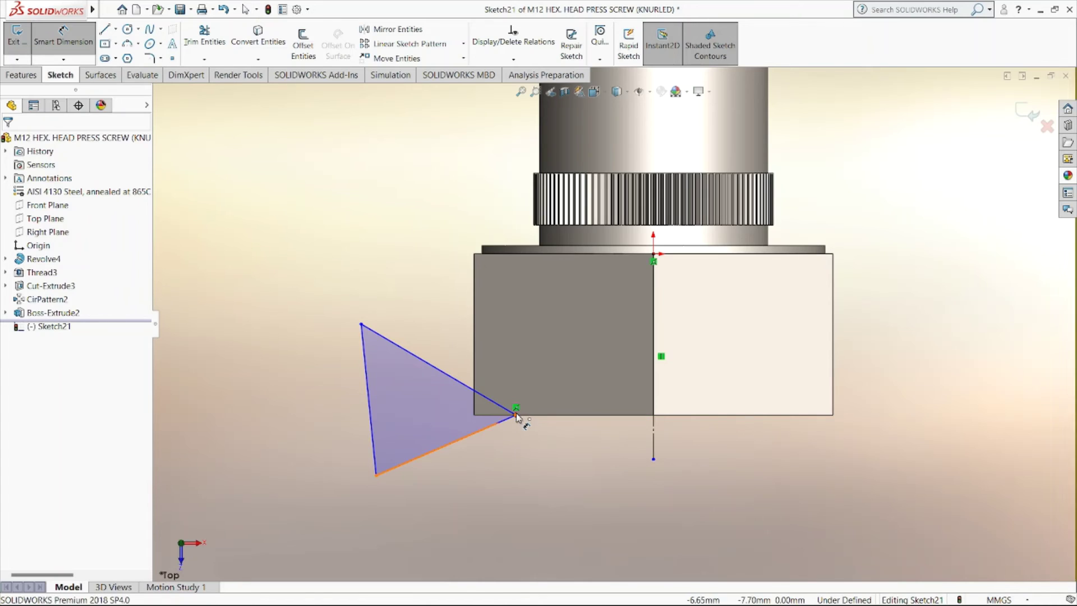
pyautogui.click(655, 444)
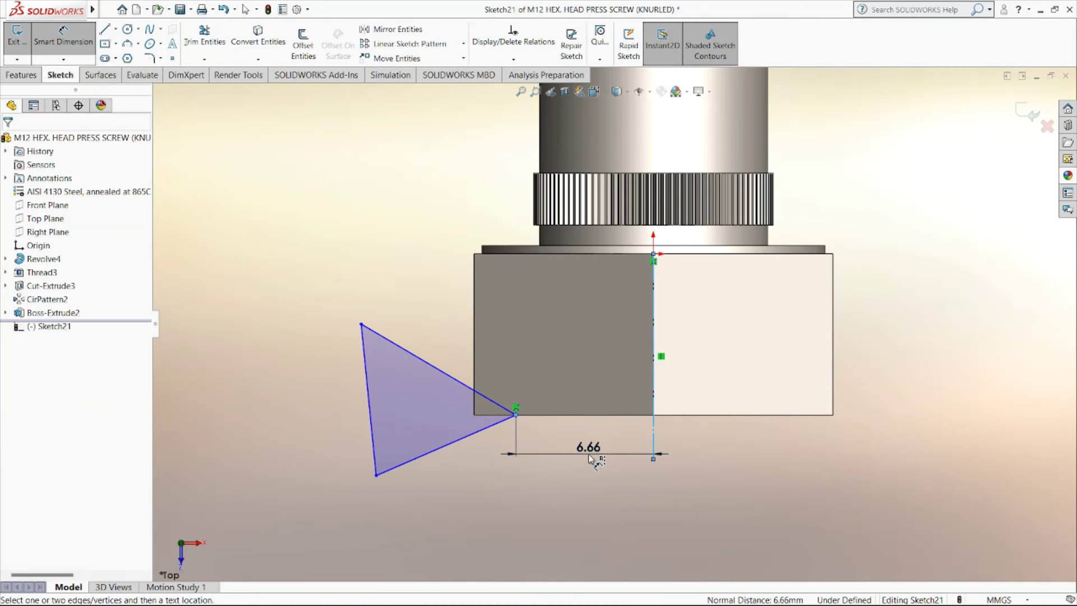
pyautogui.click(590, 457)
pyautogui.write('7')
pyautogui.press('Return')
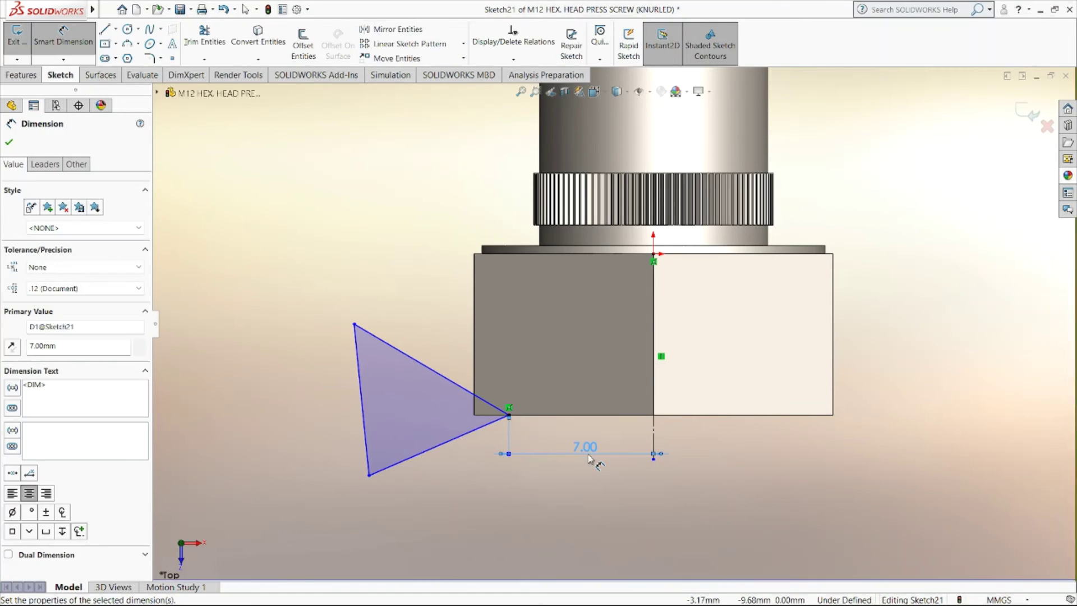
# Step: Dimension the triangle's slanted edge at 30° to the horizontal
pyautogui.click(466, 390)
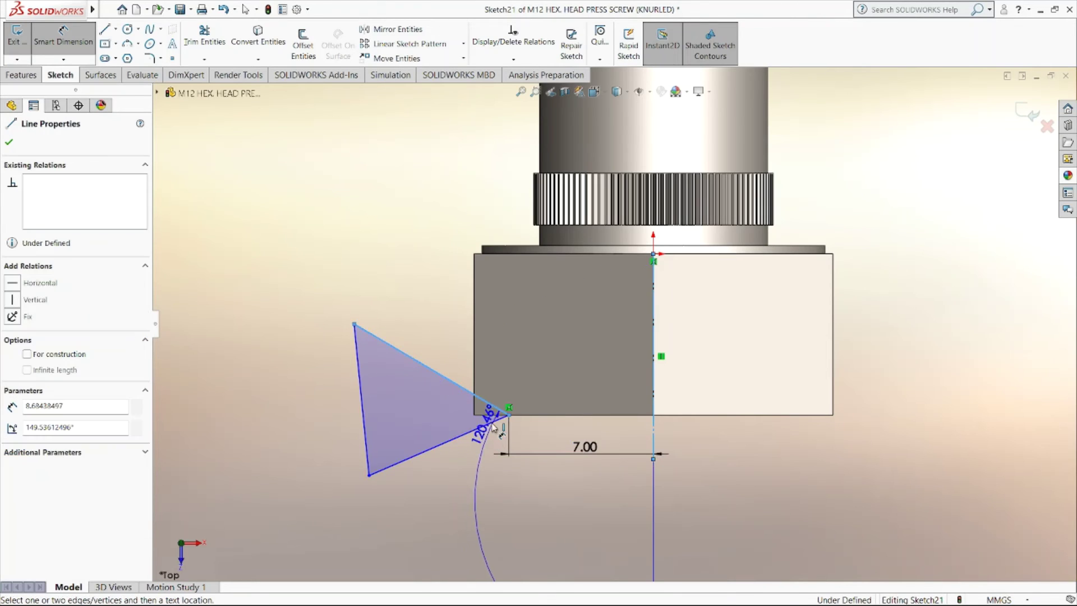
pyautogui.click(483, 416)
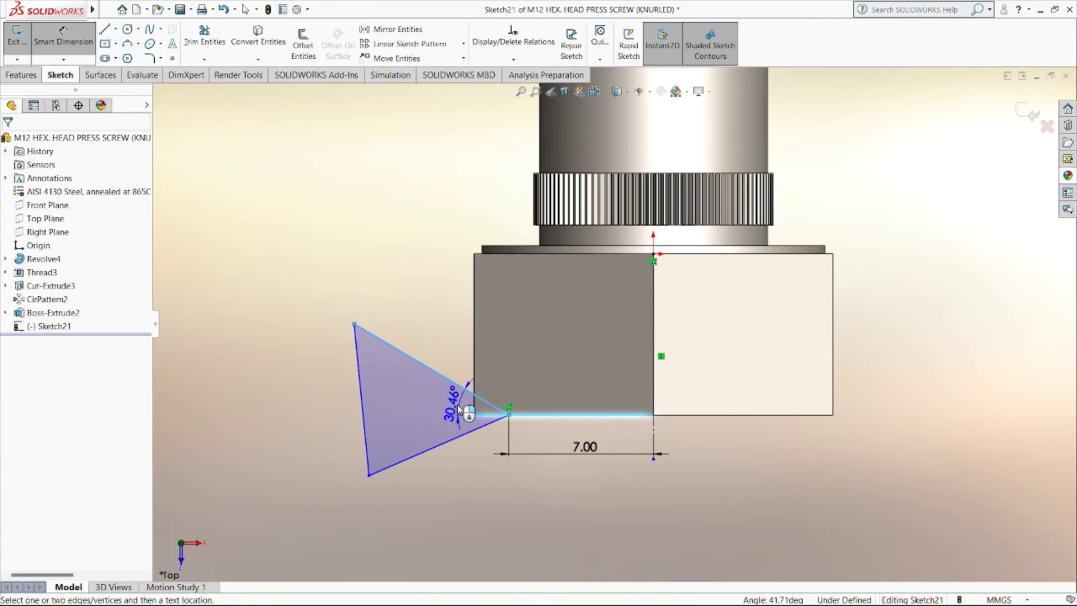
pyautogui.click(423, 393)
pyautogui.write('30')
pyautogui.press('Return')
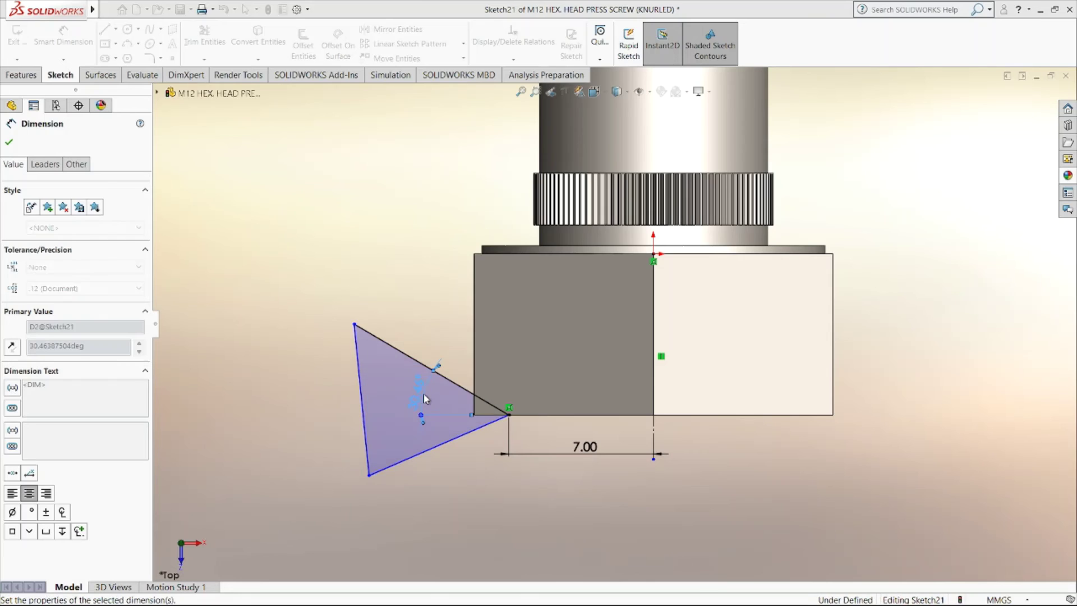
pyautogui.click(11, 142)
# Step: Revolve-cut the triangle about the centre line to chamfer the hex head
pyautogui.click(32, 79)
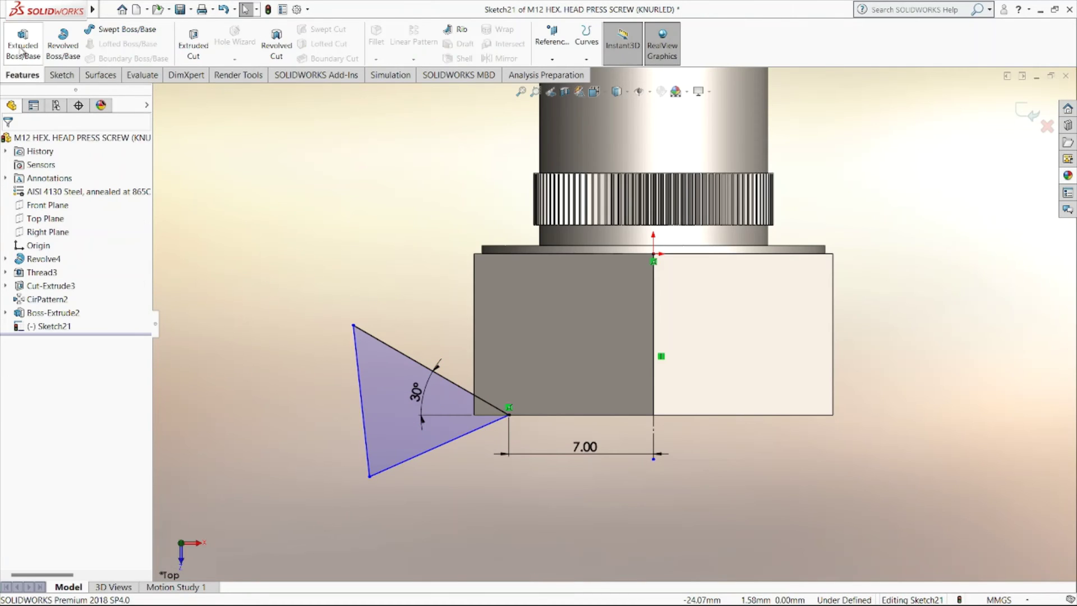
pyautogui.click(273, 42)
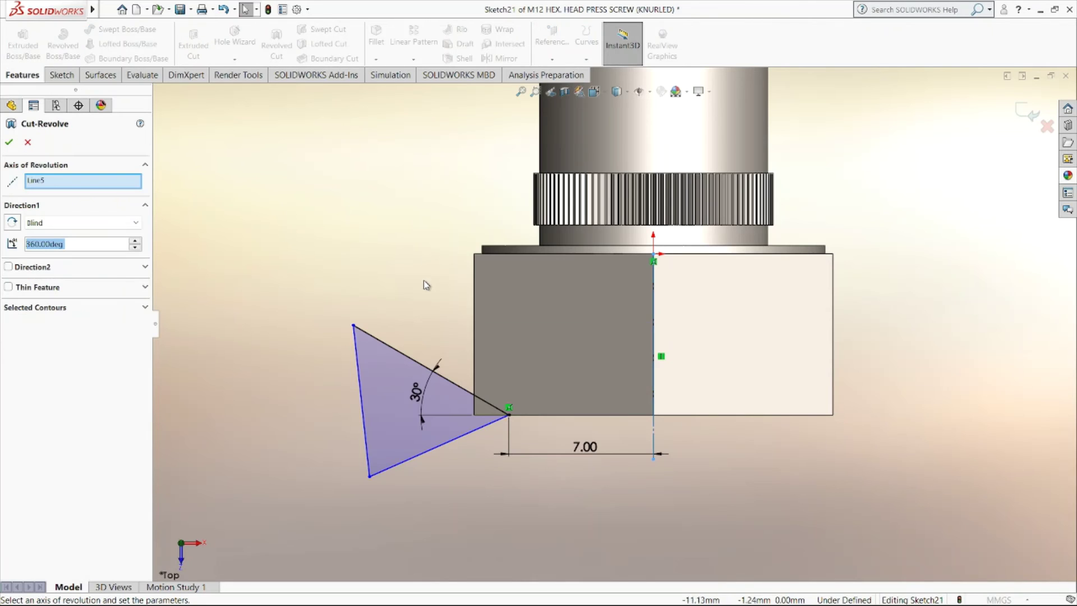
pyautogui.click(9, 142)
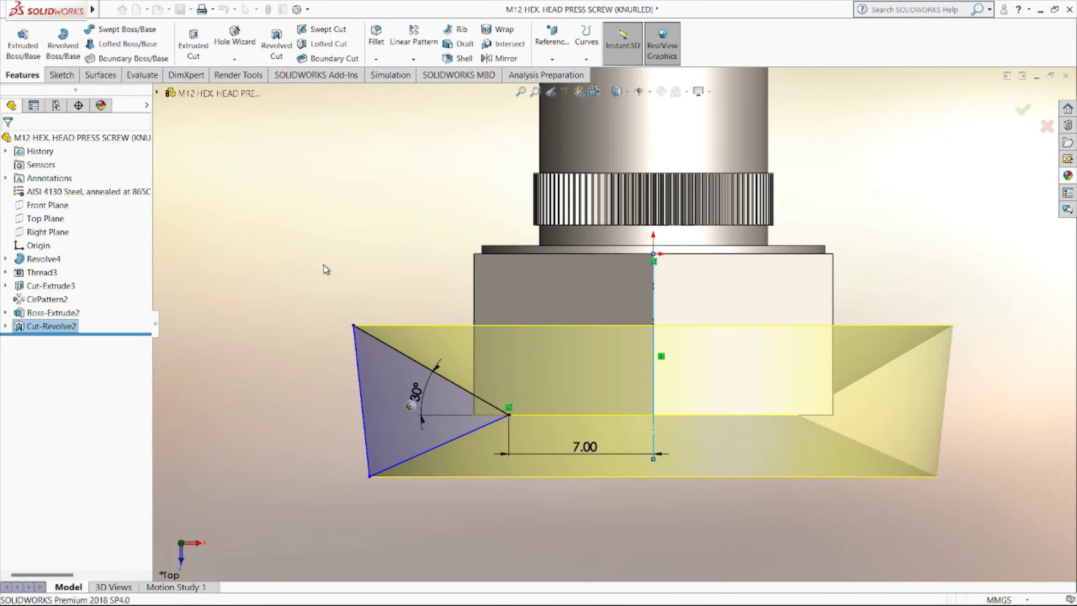
pyautogui.moveTo(349, 277)
pyautogui.mouseDown(button='middle')
pyautogui.moveTo(409, 228)
pyautogui.moveTo(516, 364)
pyautogui.mouseUp(button='middle')
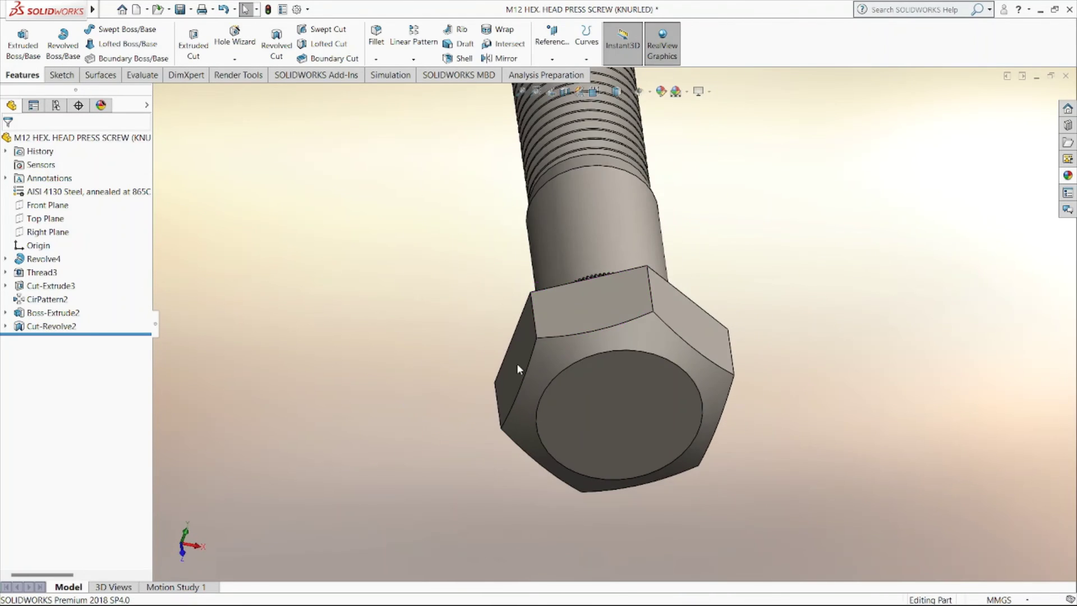
# Step: Sketch a circle centred on the origin on the head's end face, viewed face-on
pyautogui.rightClick(595, 392)
pyautogui.click(609, 308)
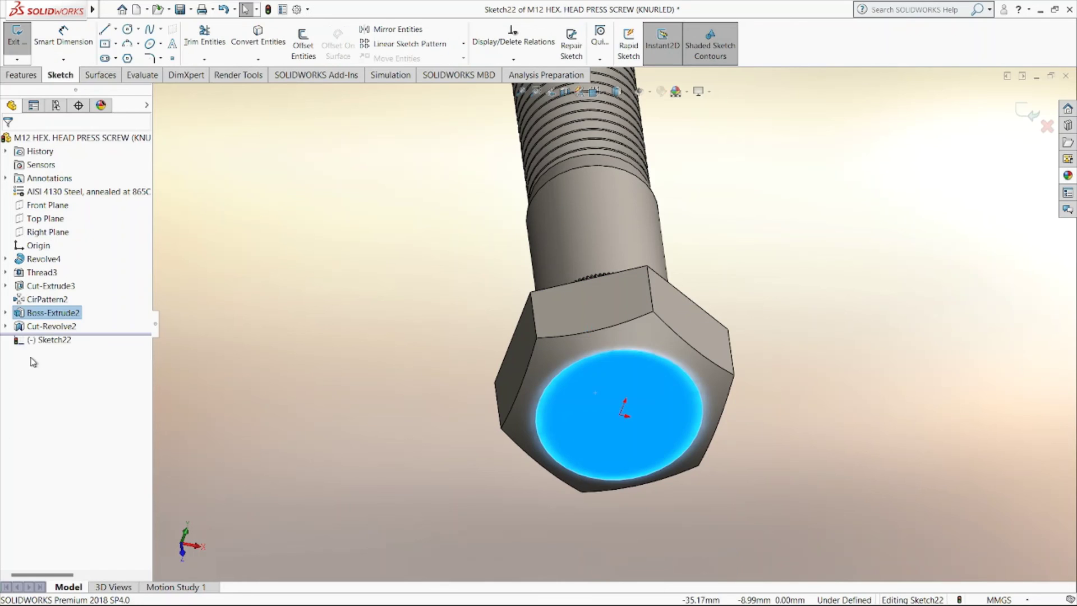
pyautogui.rightClick(48, 340)
pyautogui.click(120, 329)
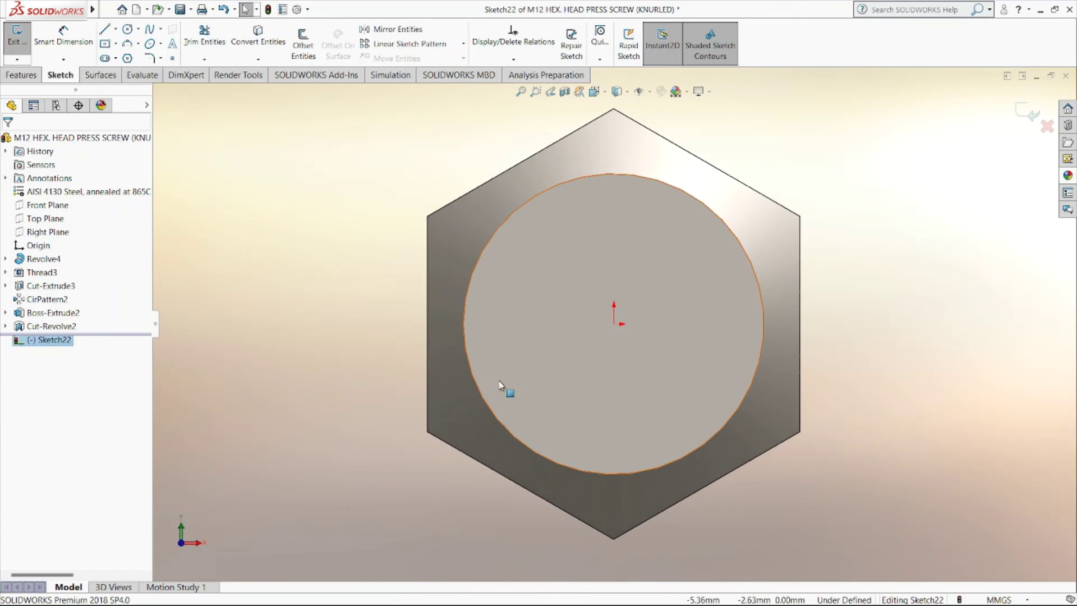
pyautogui.click(128, 30)
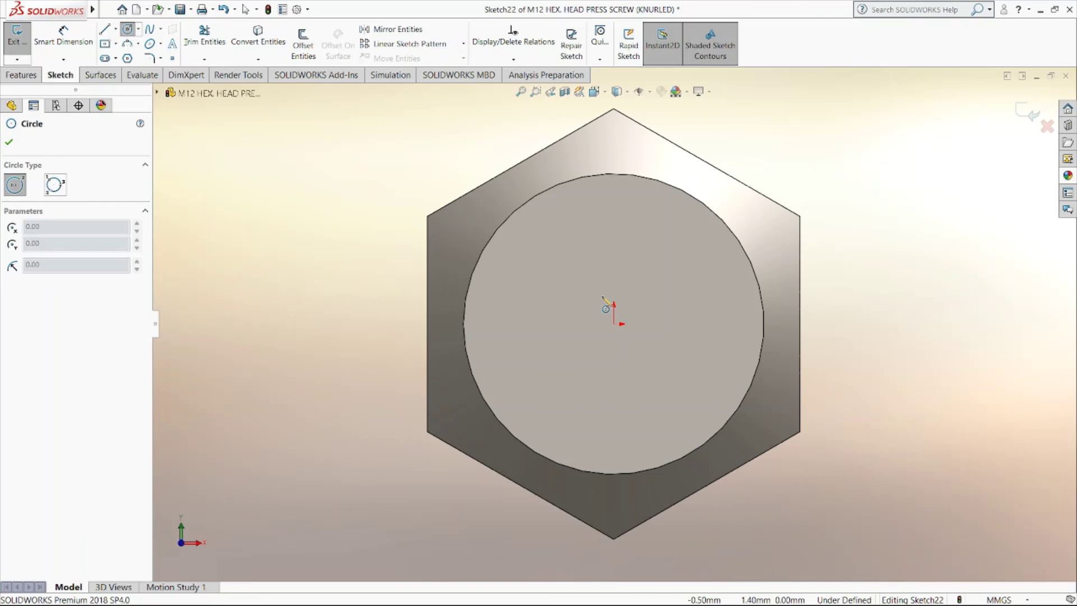
pyautogui.click(614, 324)
pyautogui.click(638, 349)
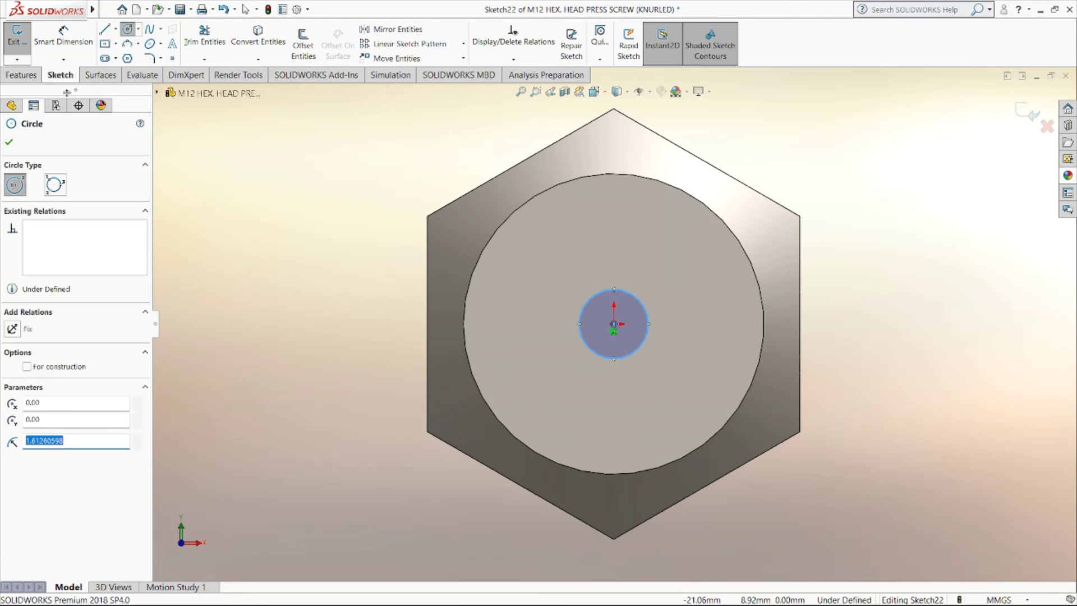
# Step: Dimension the circle to a 3 mm diameter
pyautogui.click(66, 49)
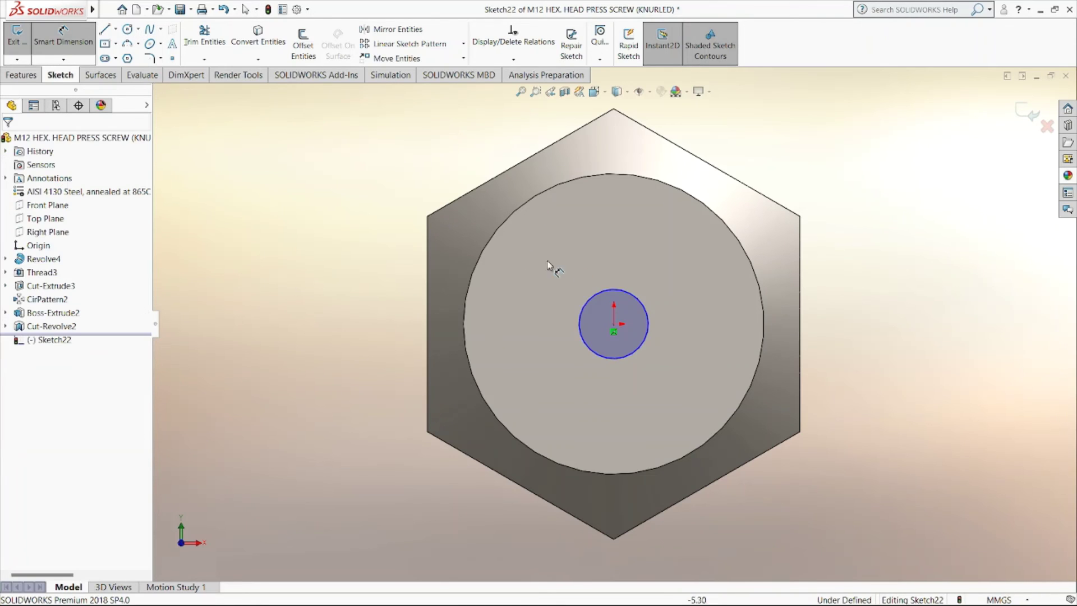
pyautogui.click(589, 303)
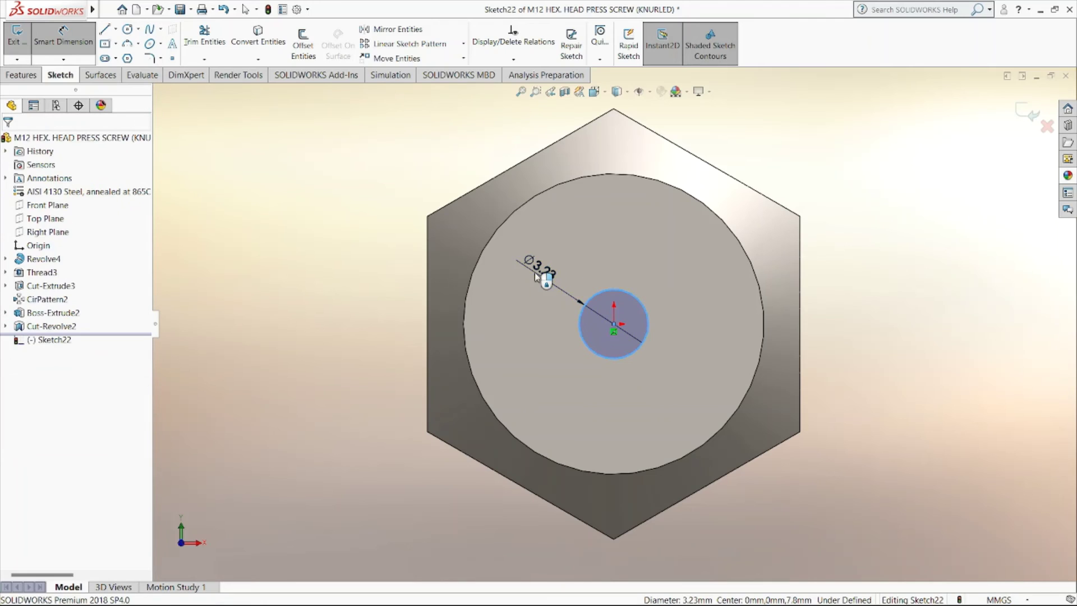
pyautogui.click(535, 272)
pyautogui.write('3')
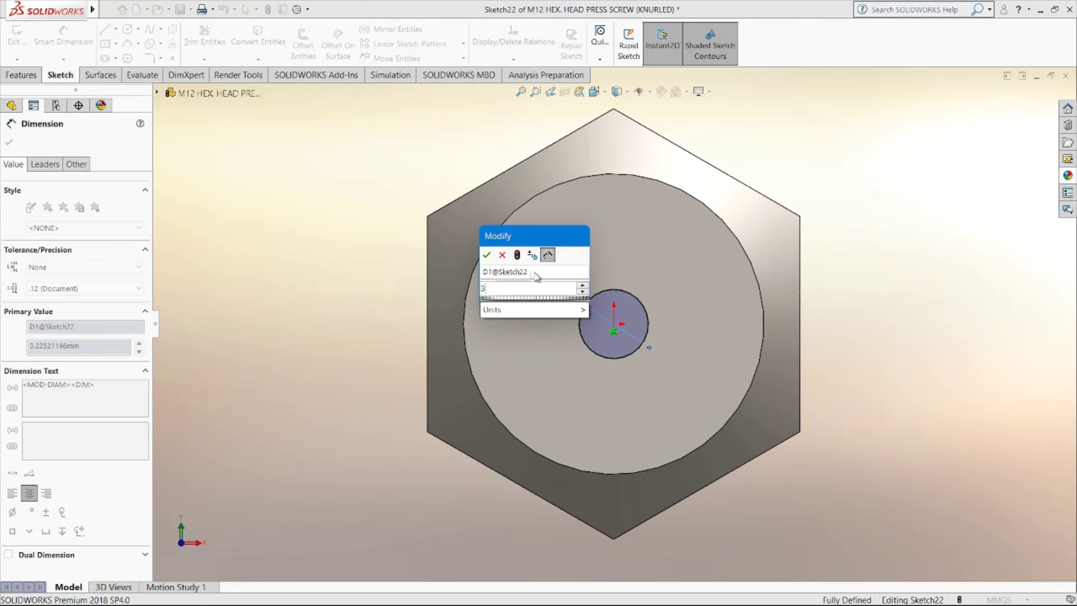
pyautogui.press('Return')
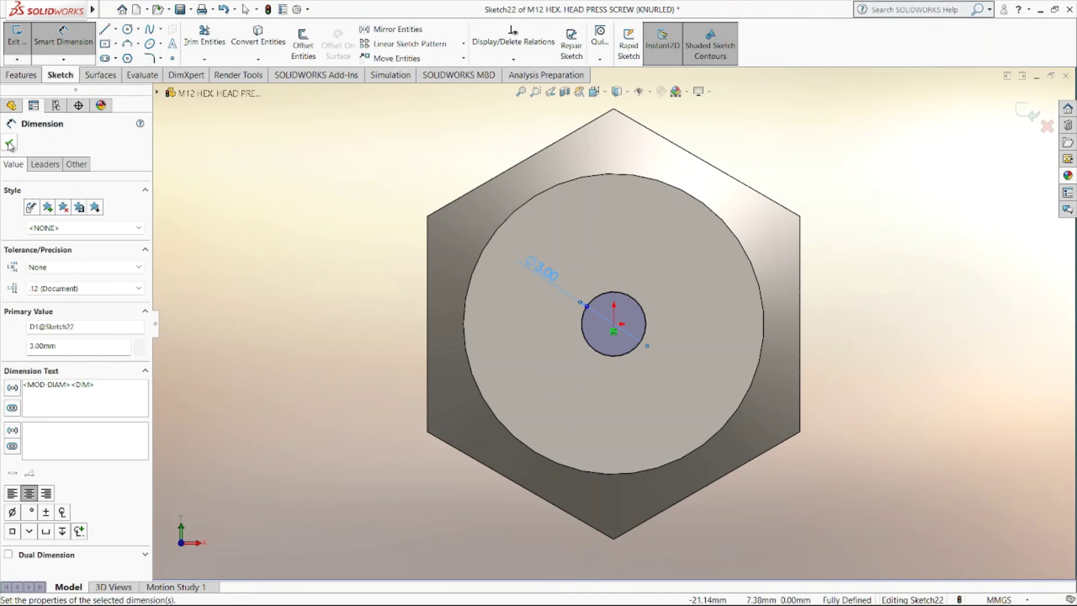
pyautogui.click(10, 145)
# Step: Extrude-cut the 3 mm circle 1 mm deep into the head
pyautogui.click(21, 75)
pyautogui.click(196, 45)
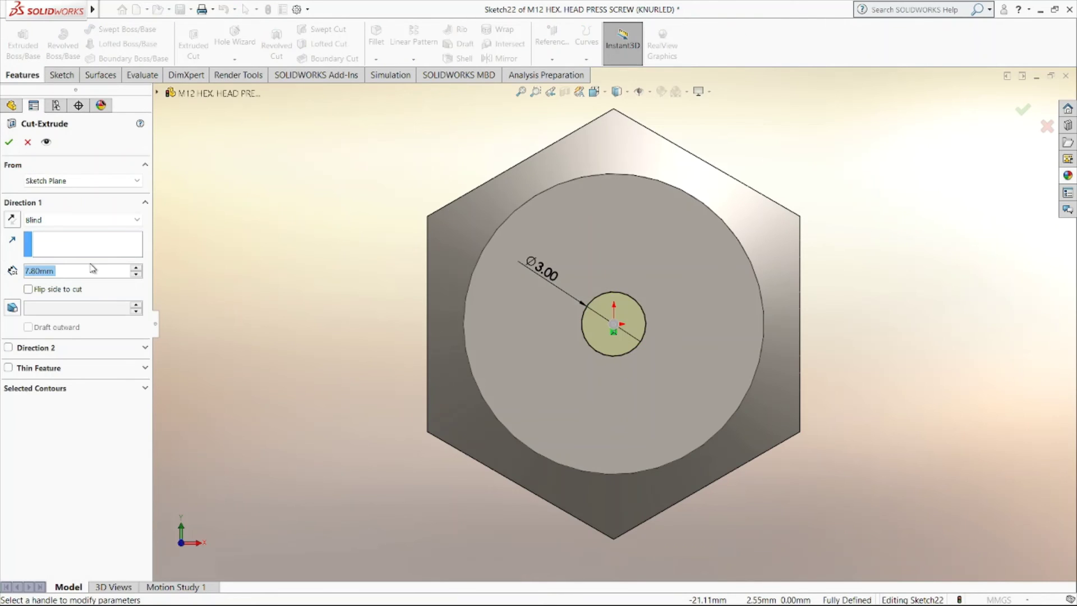
pyautogui.write('1')
pyautogui.press('Return')
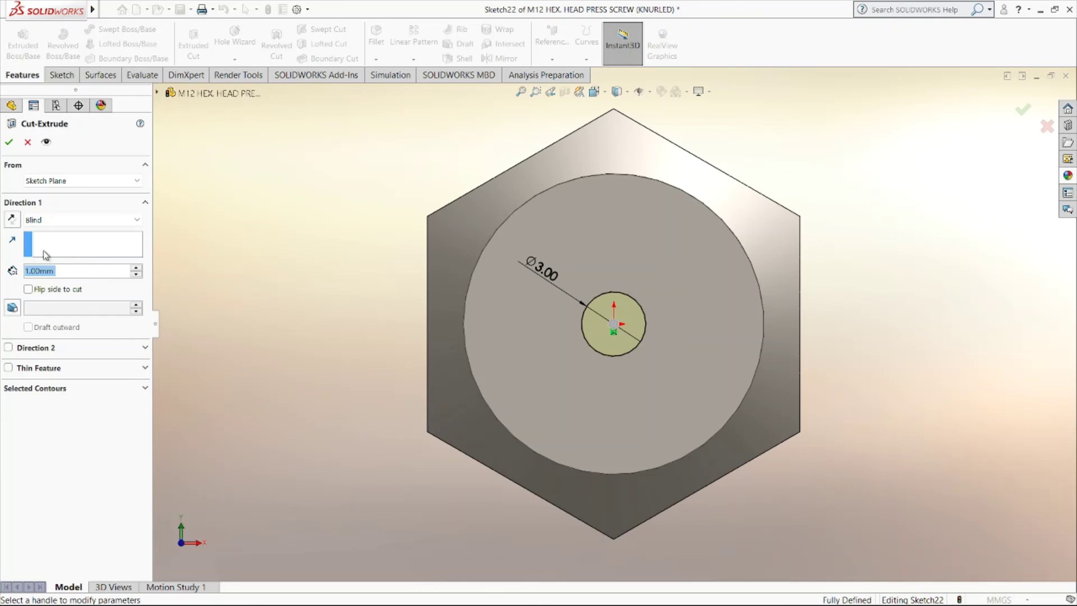
pyautogui.click(7, 140)
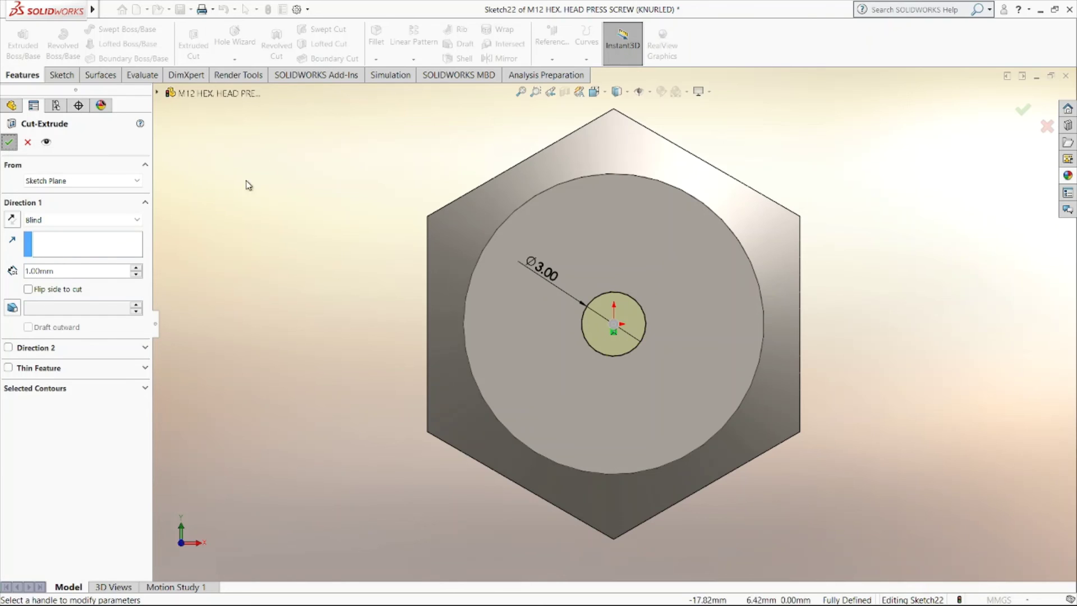
pyautogui.click(9, 140)
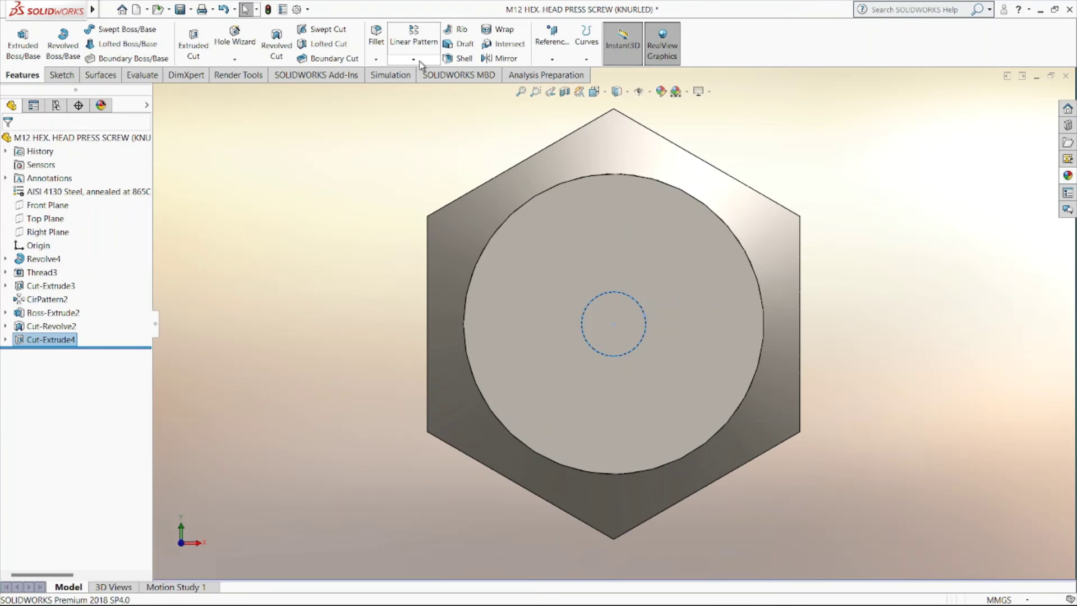
# Step: Round the hole's rim with a 1 mm fillet
pyautogui.click(371, 51)
pyautogui.hotkey('ctrl', '7')
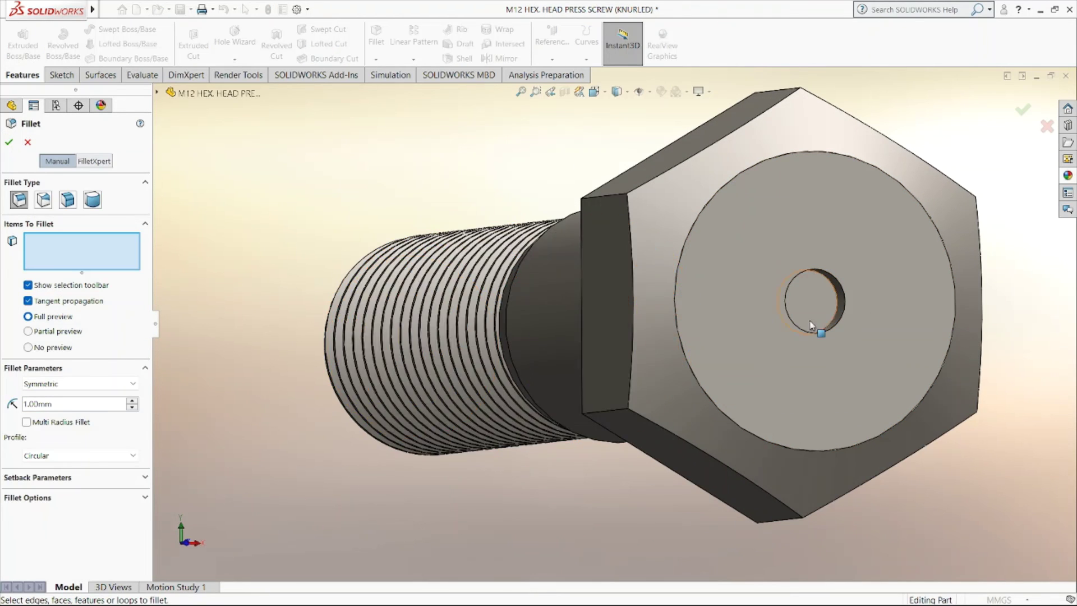
pyautogui.click(835, 300)
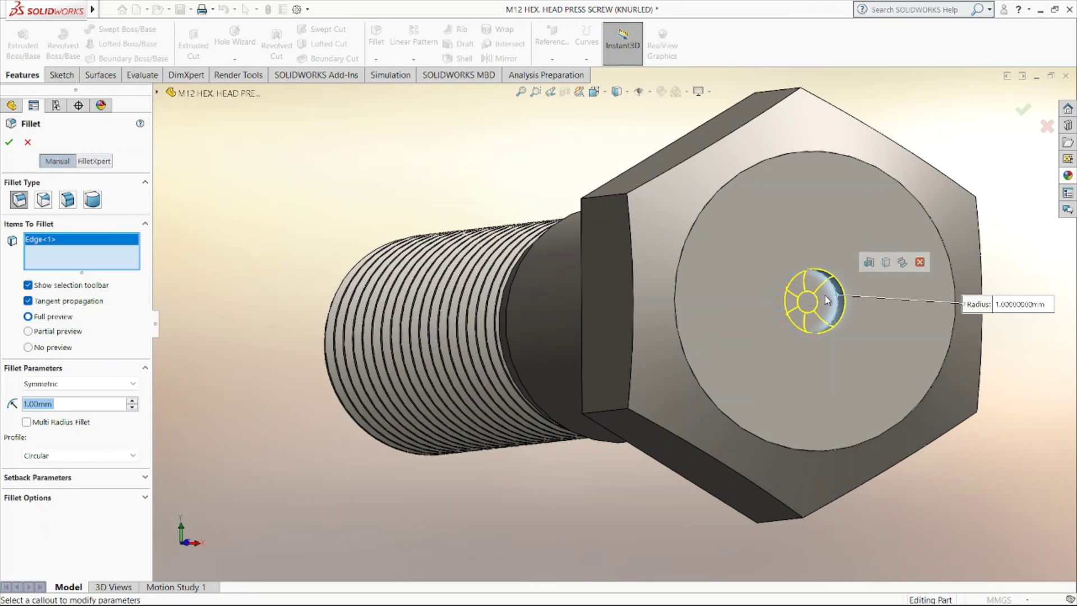
pyautogui.click(9, 142)
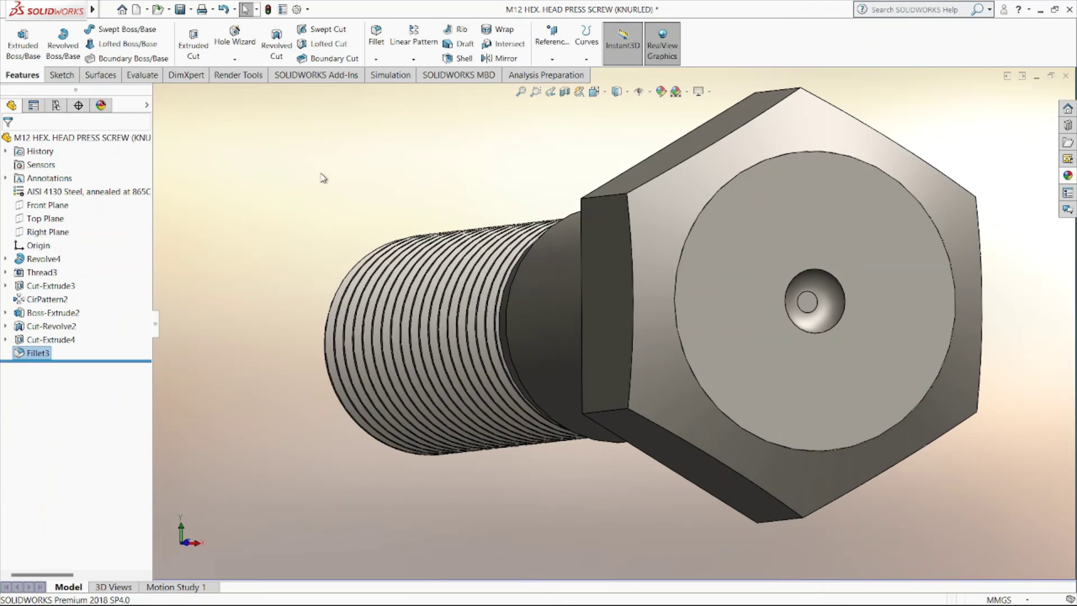
pyautogui.press('f')
pyautogui.moveTo(323, 178)
pyautogui.mouseDown(button='middle')
pyautogui.moveTo(341, 163)
pyautogui.moveTo(453, 190)
pyautogui.mouseUp(button='middle')
# Step: Hide the FeatureManager tree and show the finished screw in the standard Isometric view
pyautogui.click(158, 325)
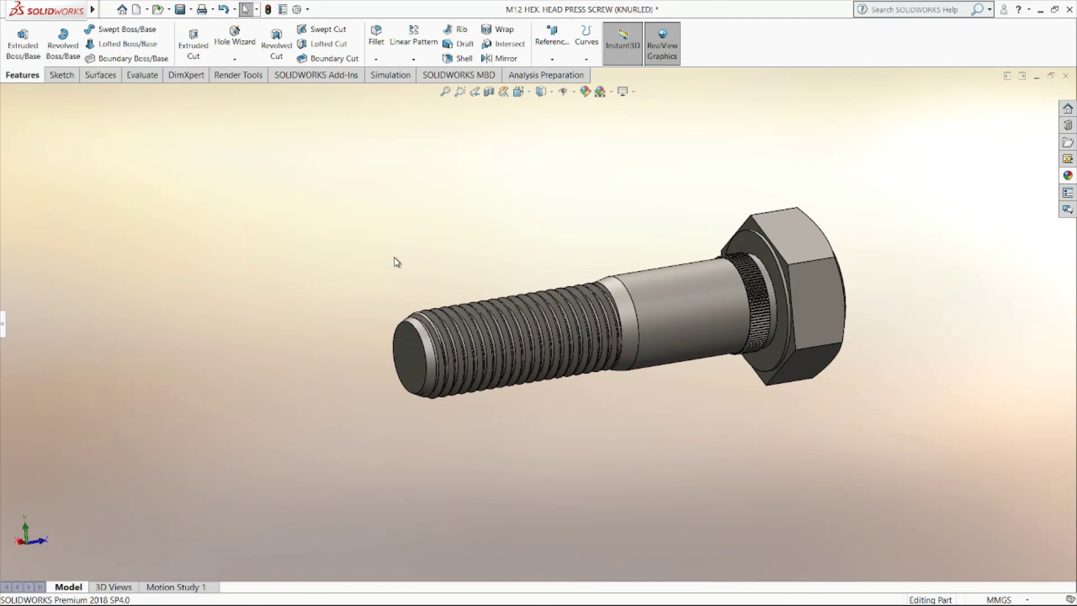
pyautogui.moveTo(394, 260)
pyautogui.mouseDown(button='middle')
pyautogui.moveTo(283, 303)
pyautogui.moveTo(168, 279)
pyautogui.moveTo(43, 297)
pyautogui.moveTo(113, 312)
pyautogui.moveTo(392, 245)
pyautogui.moveTo(544, 247)
pyautogui.moveTo(572, 380)
pyautogui.moveTo(529, 387)
pyautogui.moveTo(526, 329)
pyautogui.moveTo(697, 228)
pyautogui.moveTo(665, 272)
pyautogui.moveTo(644, 428)
pyautogui.moveTo(549, 461)
pyautogui.moveTo(377, 379)
pyautogui.moveTo(314, 281)
pyautogui.moveTo(440, 236)
pyautogui.moveTo(423, 329)
pyautogui.moveTo(375, 462)
pyautogui.moveTo(461, 450)
pyautogui.moveTo(604, 368)
pyautogui.moveTo(543, 389)
pyautogui.moveTo(558, 235)
pyautogui.moveTo(521, 163)
pyautogui.moveTo(495, 365)
pyautogui.moveTo(368, 348)
pyautogui.moveTo(306, 319)
pyautogui.moveTo(296, 257)
pyautogui.moveTo(566, 180)
pyautogui.moveTo(684, 317)
pyautogui.moveTo(545, 426)
pyautogui.moveTo(413, 385)
pyautogui.moveTo(387, 233)
pyautogui.moveTo(412, 219)
pyautogui.mouseUp(button='middle')
pyautogui.scroll(-3, 541, 389)
pyautogui.press('space')
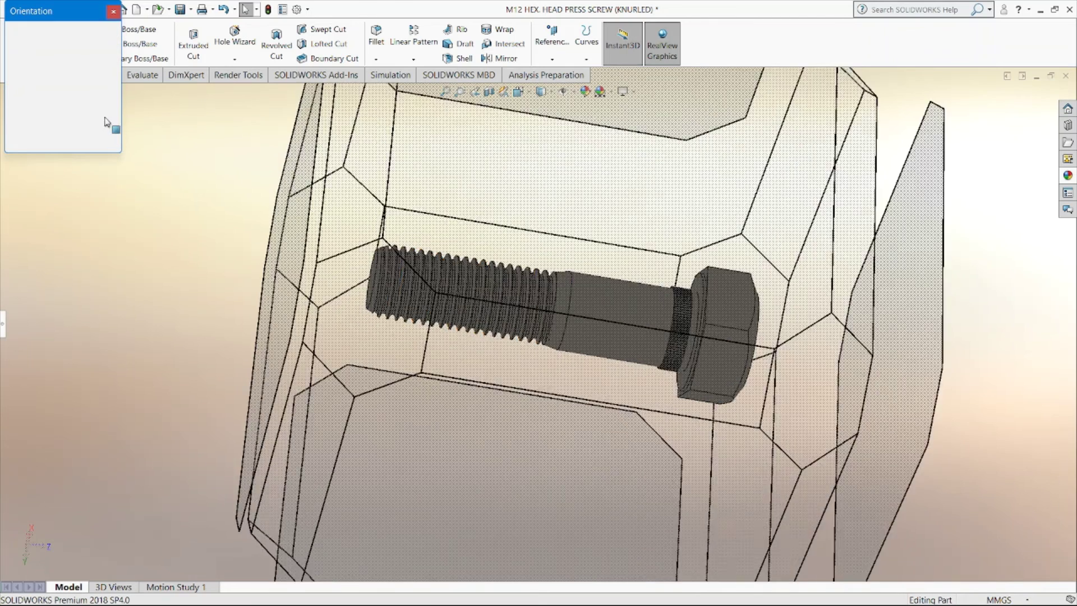
pyautogui.click(117, 49)
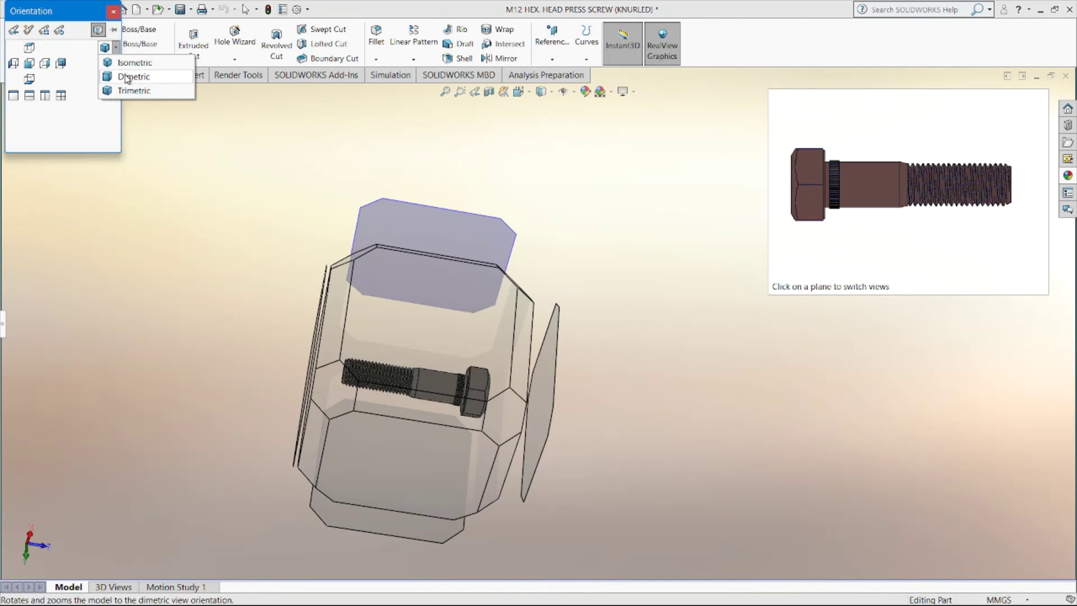
pyautogui.click(126, 54)
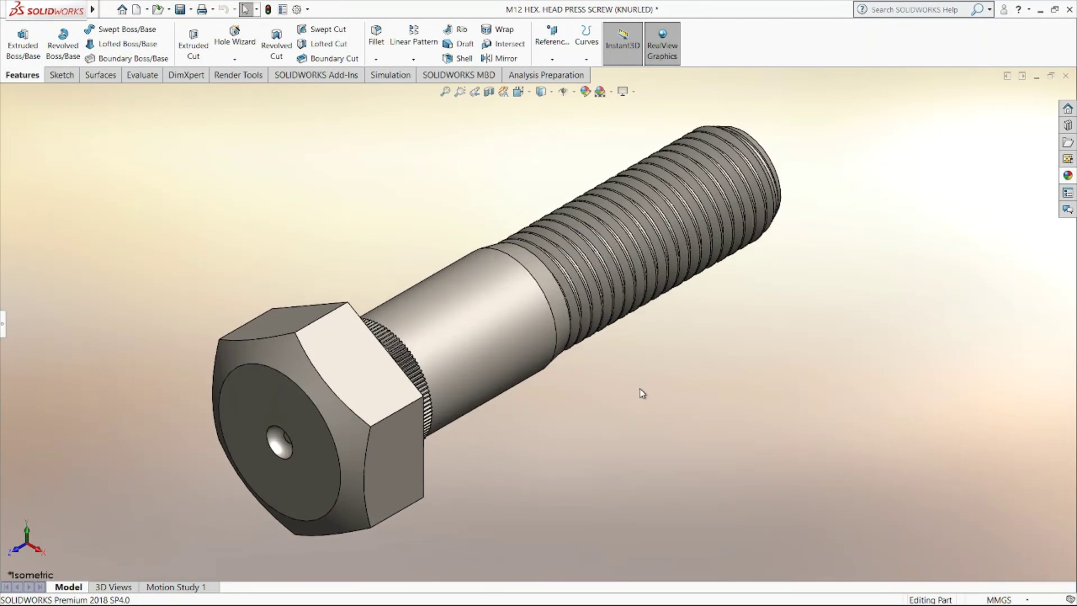